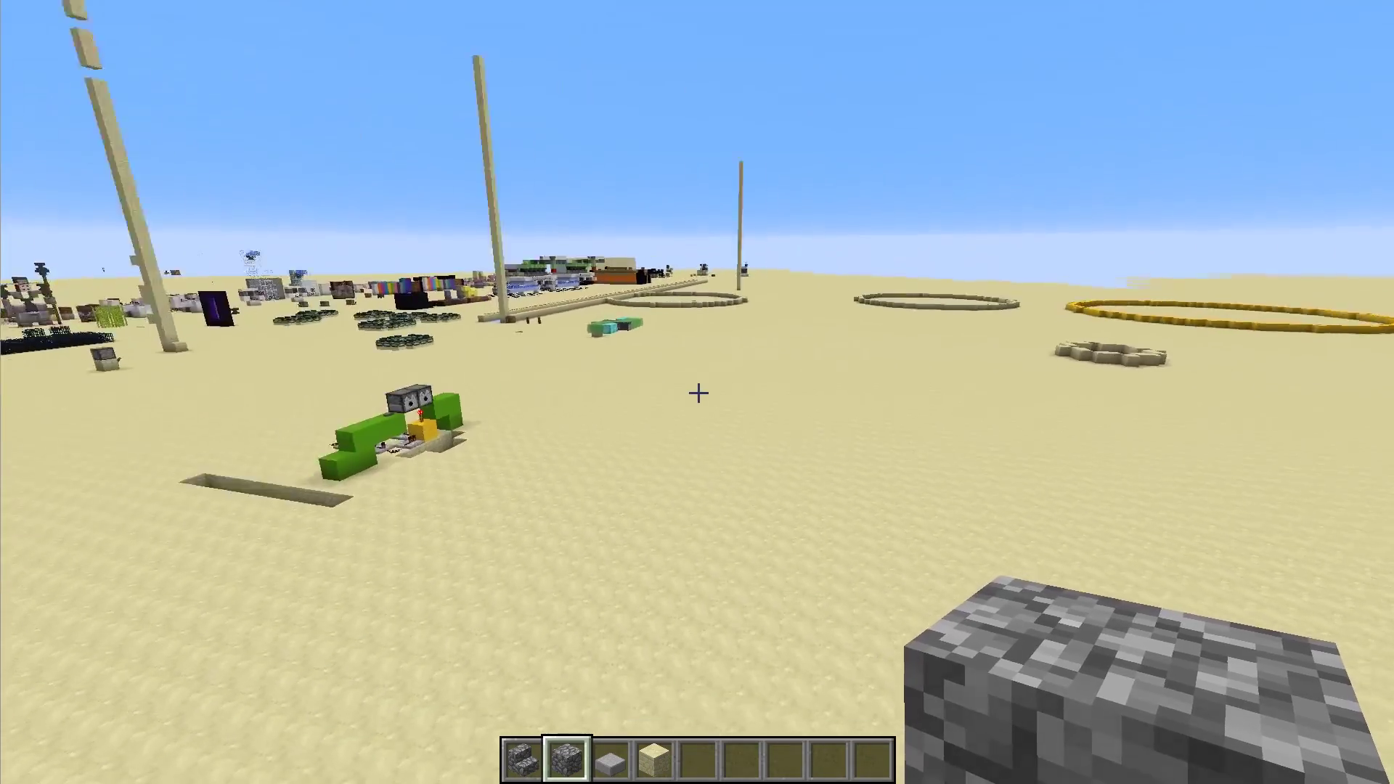
- Approach the cobblestone house across the sand and examine its front wall, doorway and two windows
key(w)
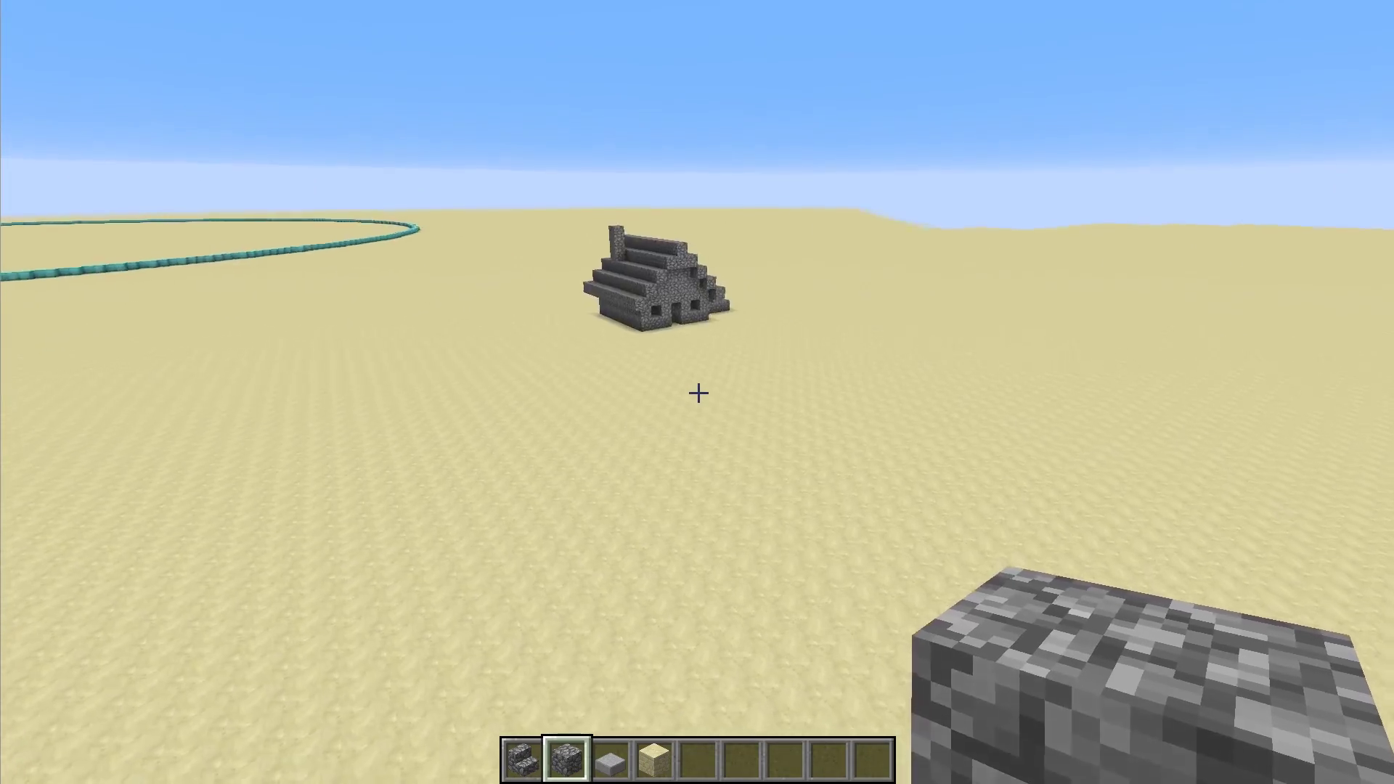
key(w)
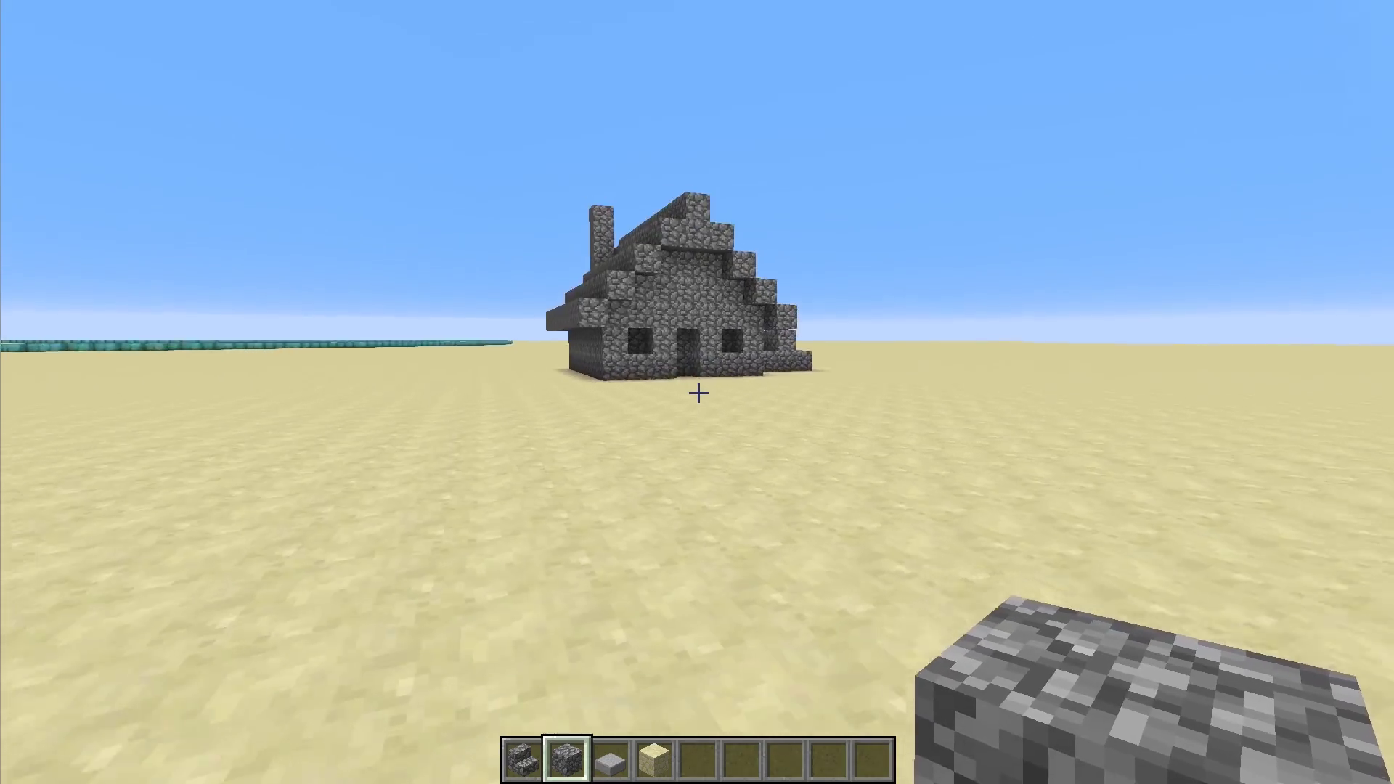
scroll(698, 394, down, 4)
key(w)
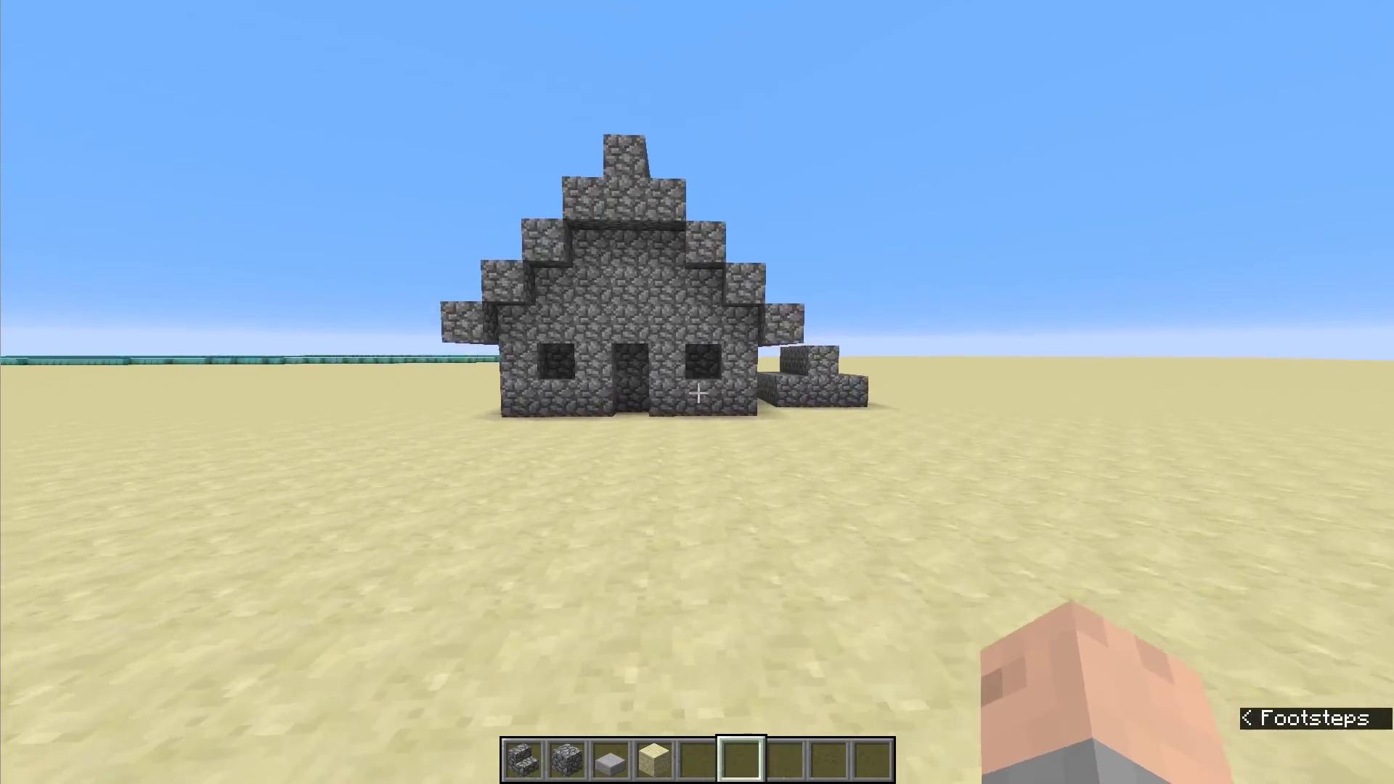
key(w)
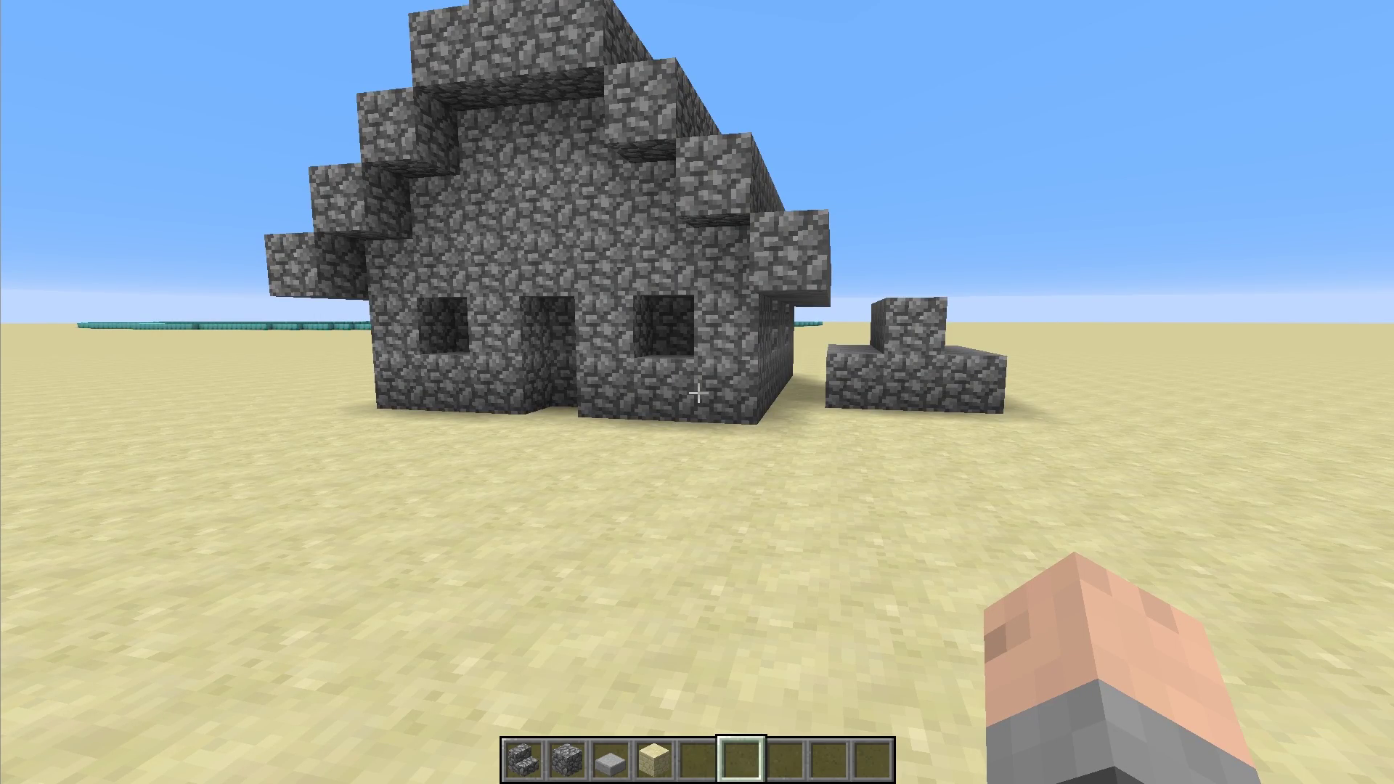
key(w)
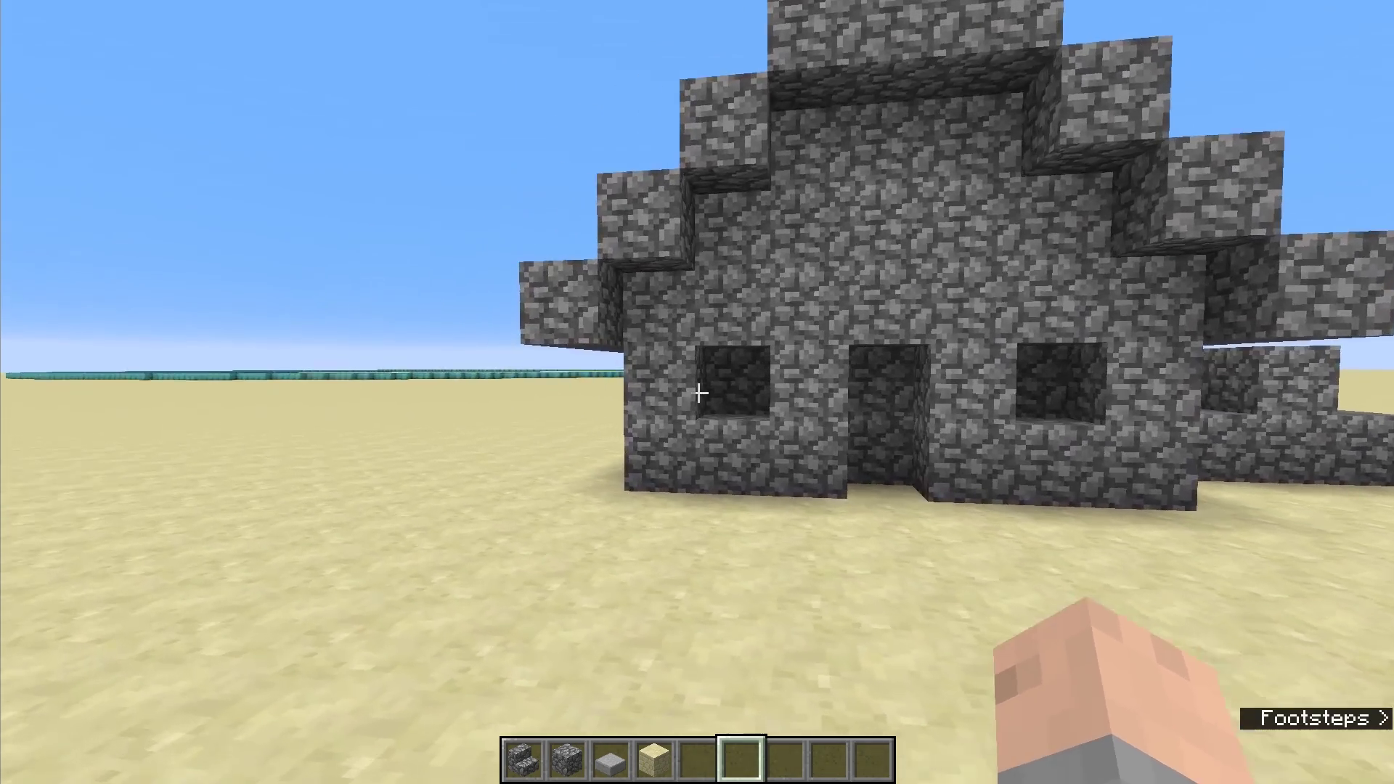
- Walk around the front corner of the house and examine its side wall and the low stepped block beside it
key(s)
key(a)
key(w)
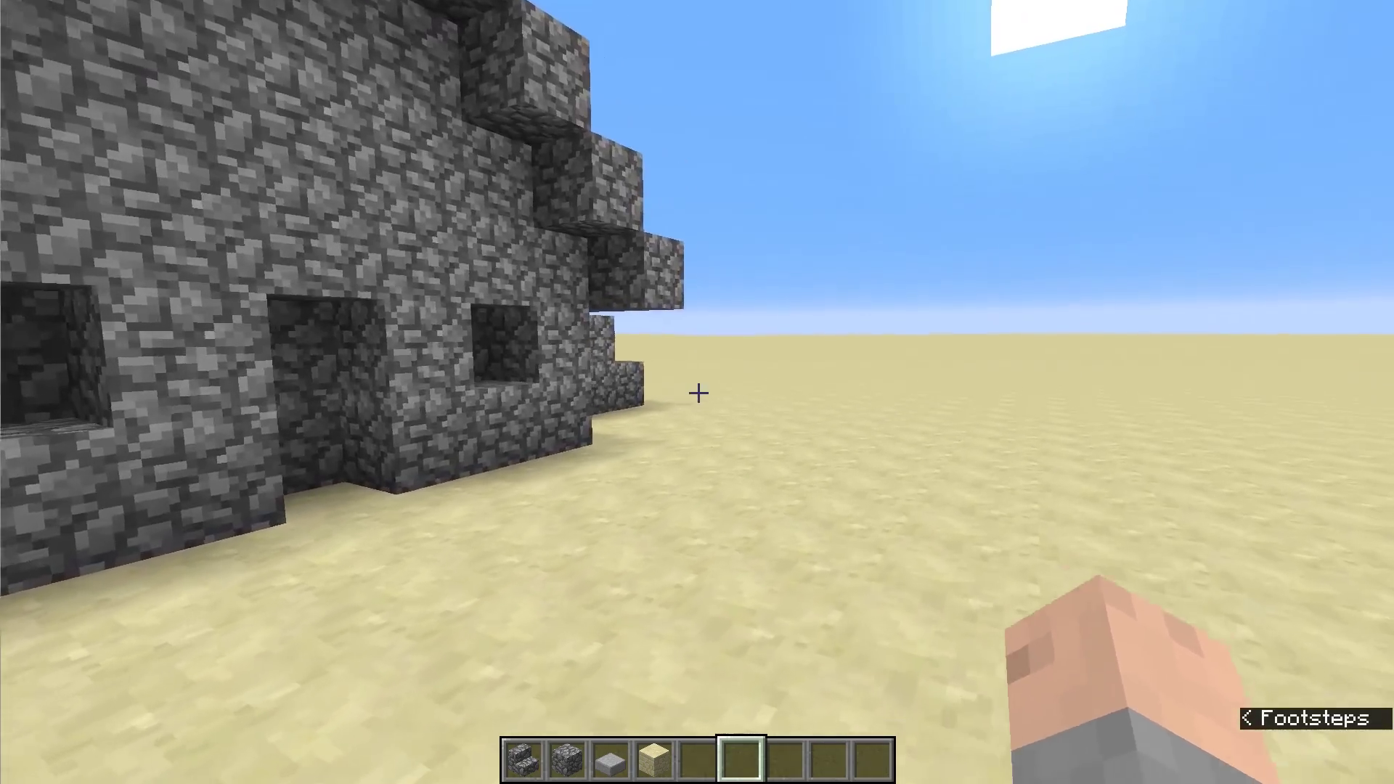
key(w)
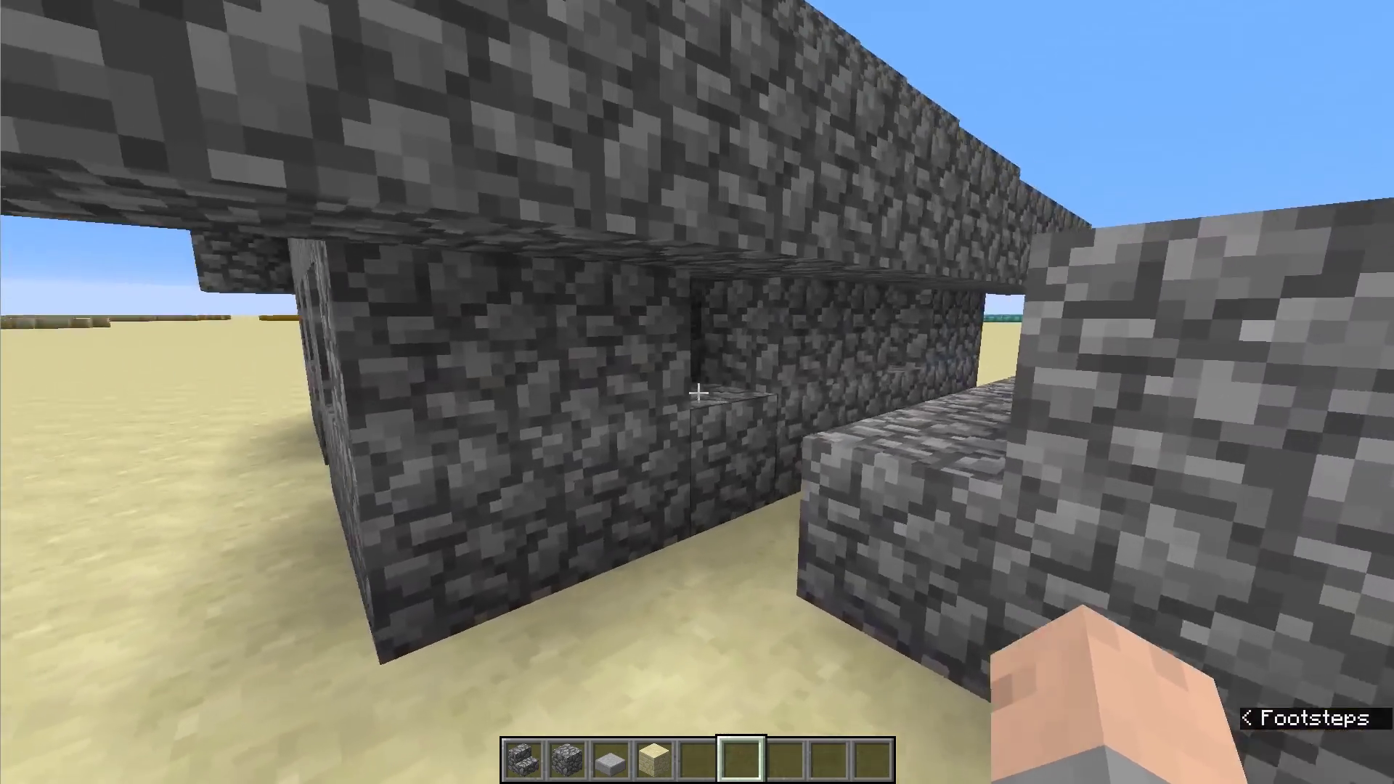
key(s)
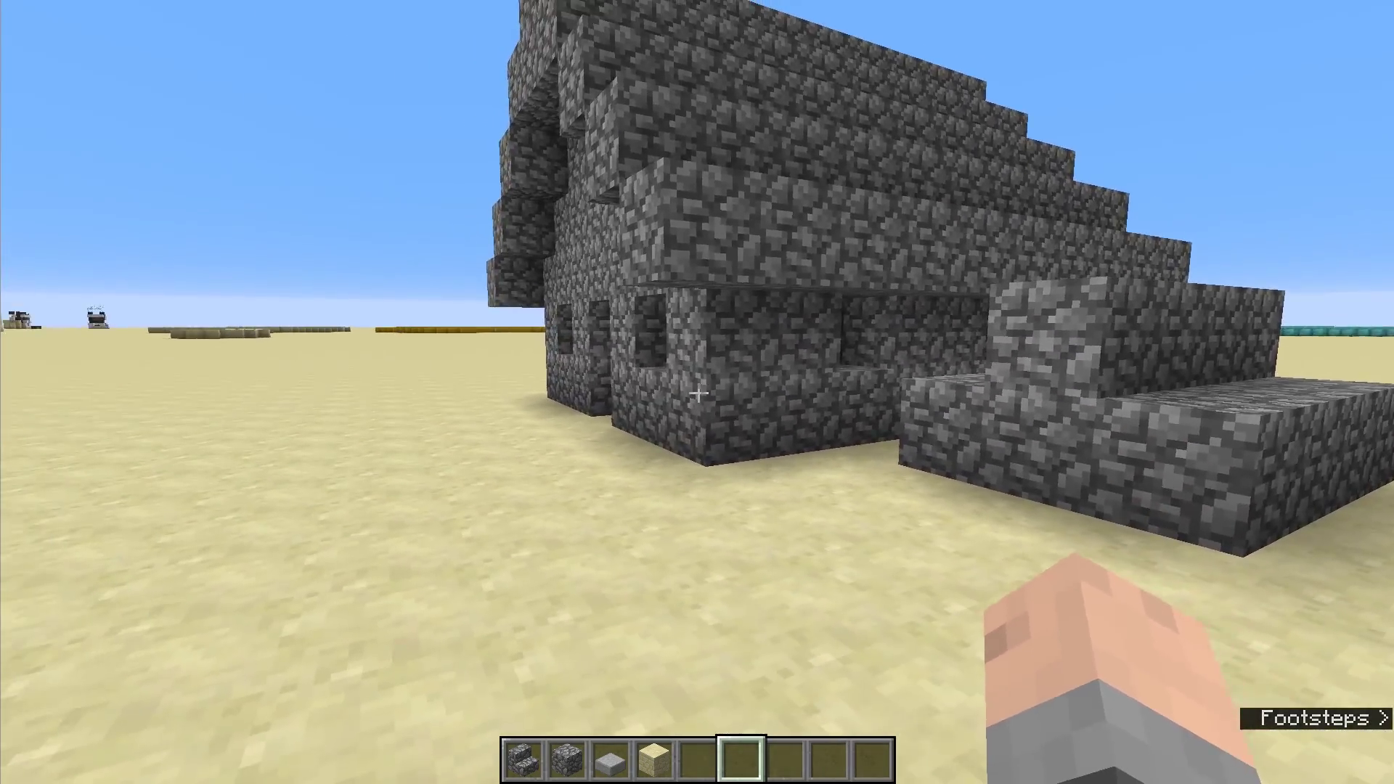
key(a)
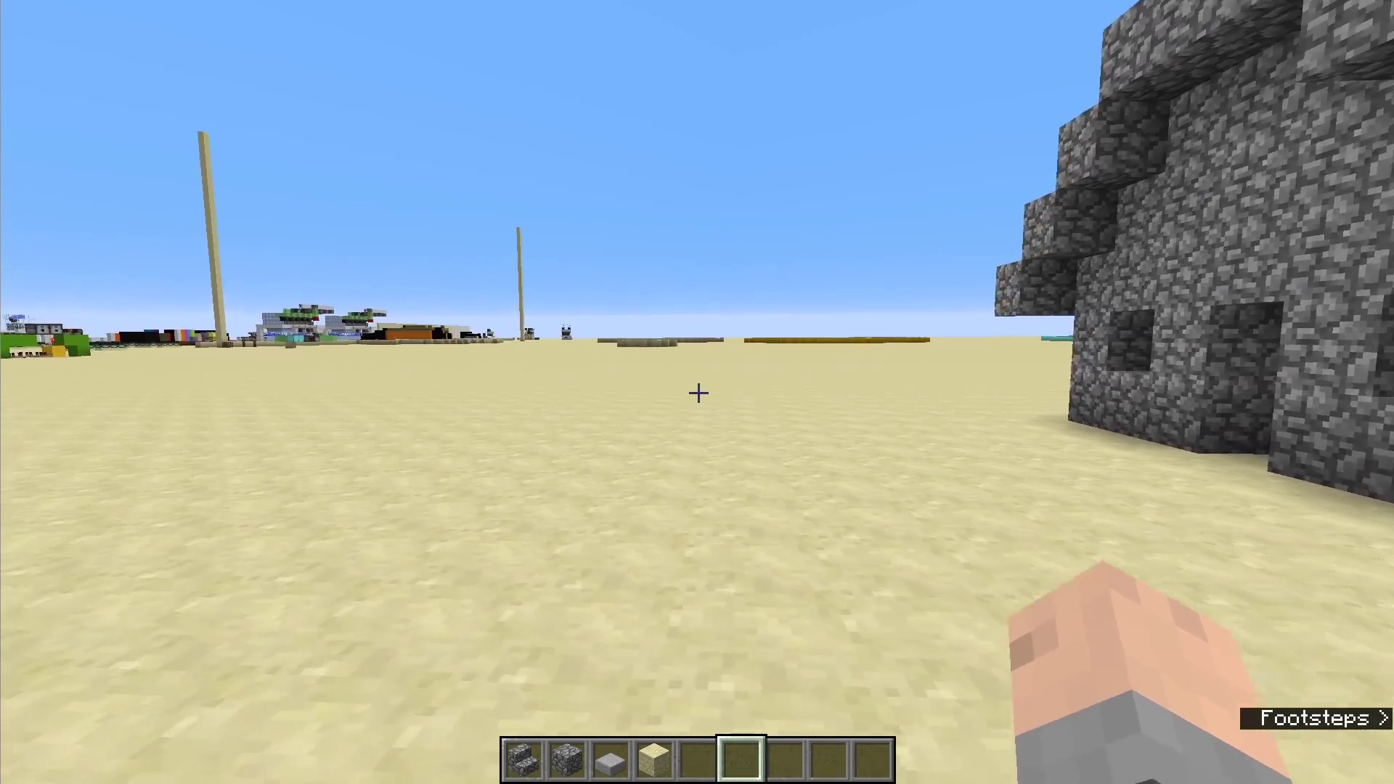
key(w)
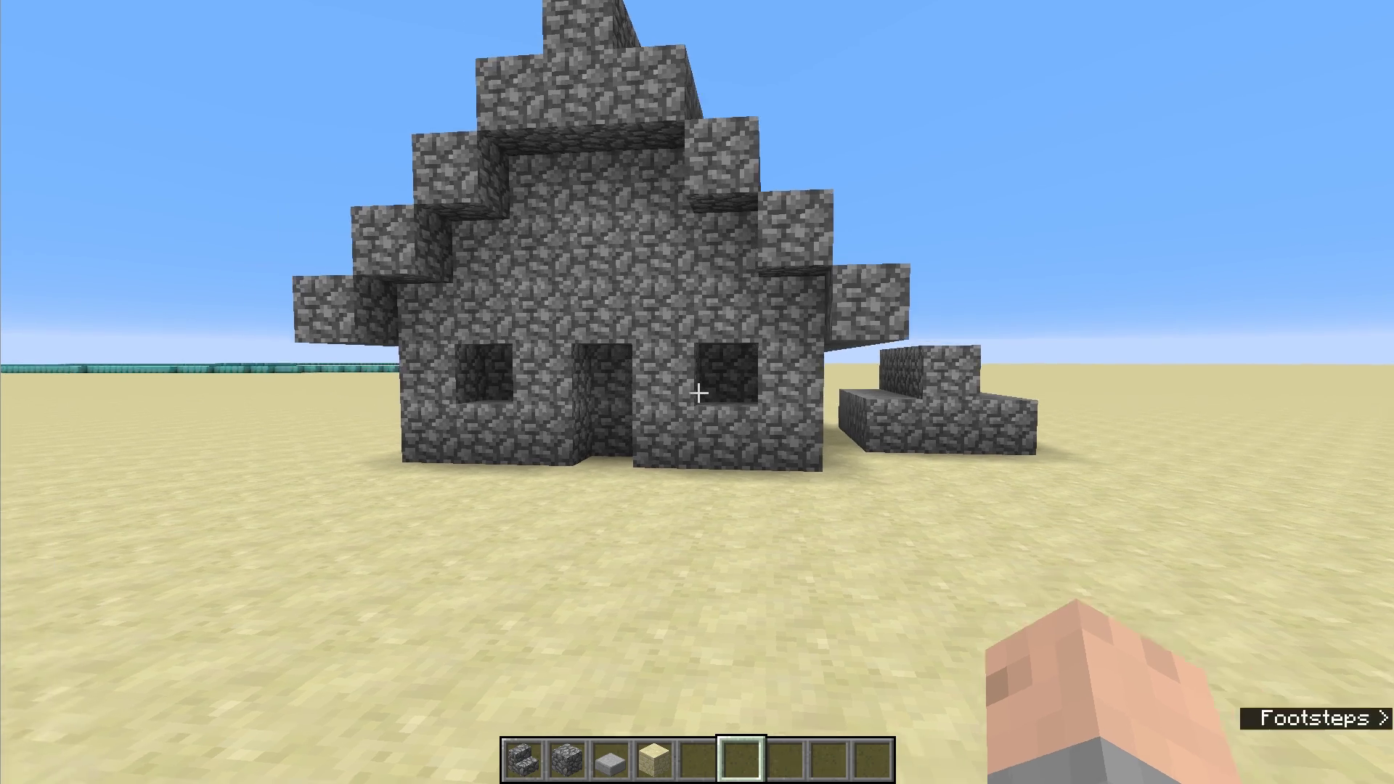
key(a)
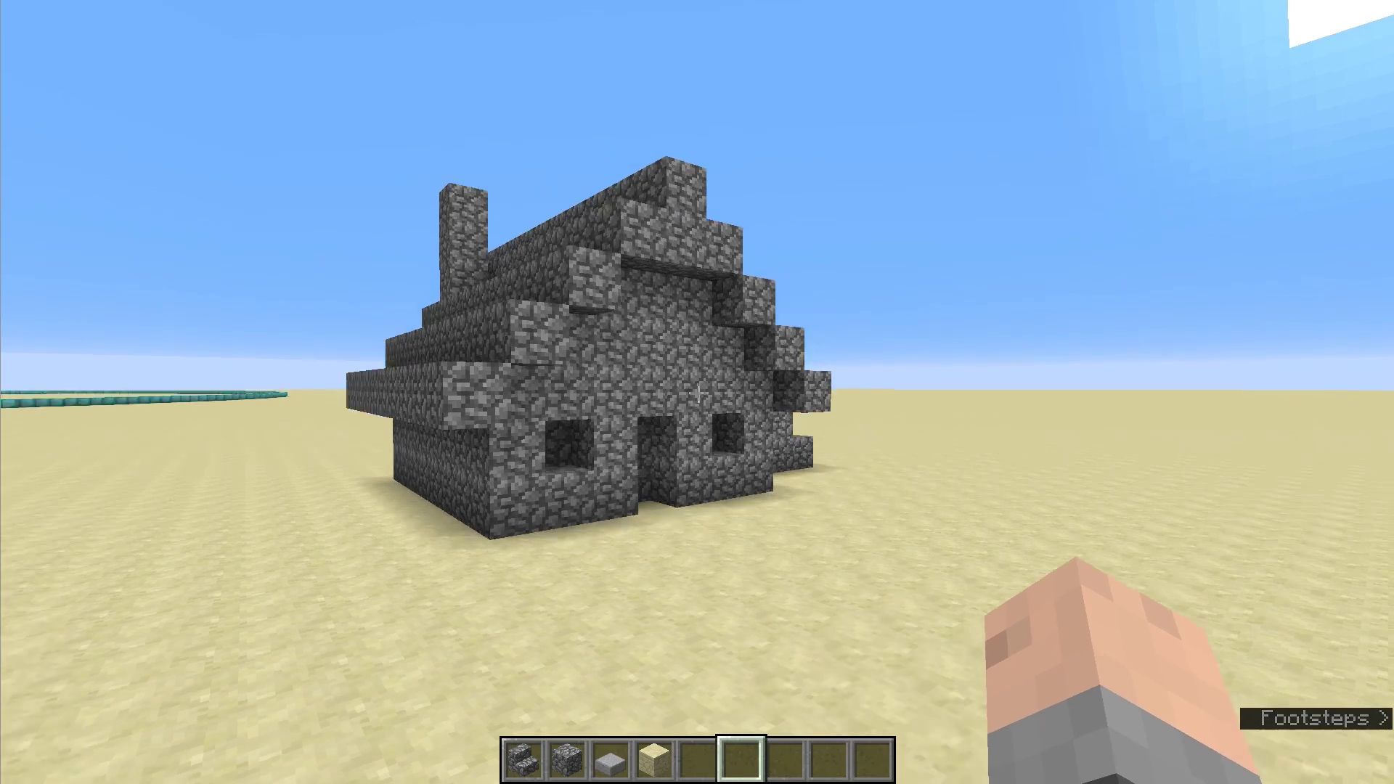
- Fly over the stepped roof and inspect the house's rear wall with its wide window and back doorway
key(space)
key(space)
key(w)
key(d)
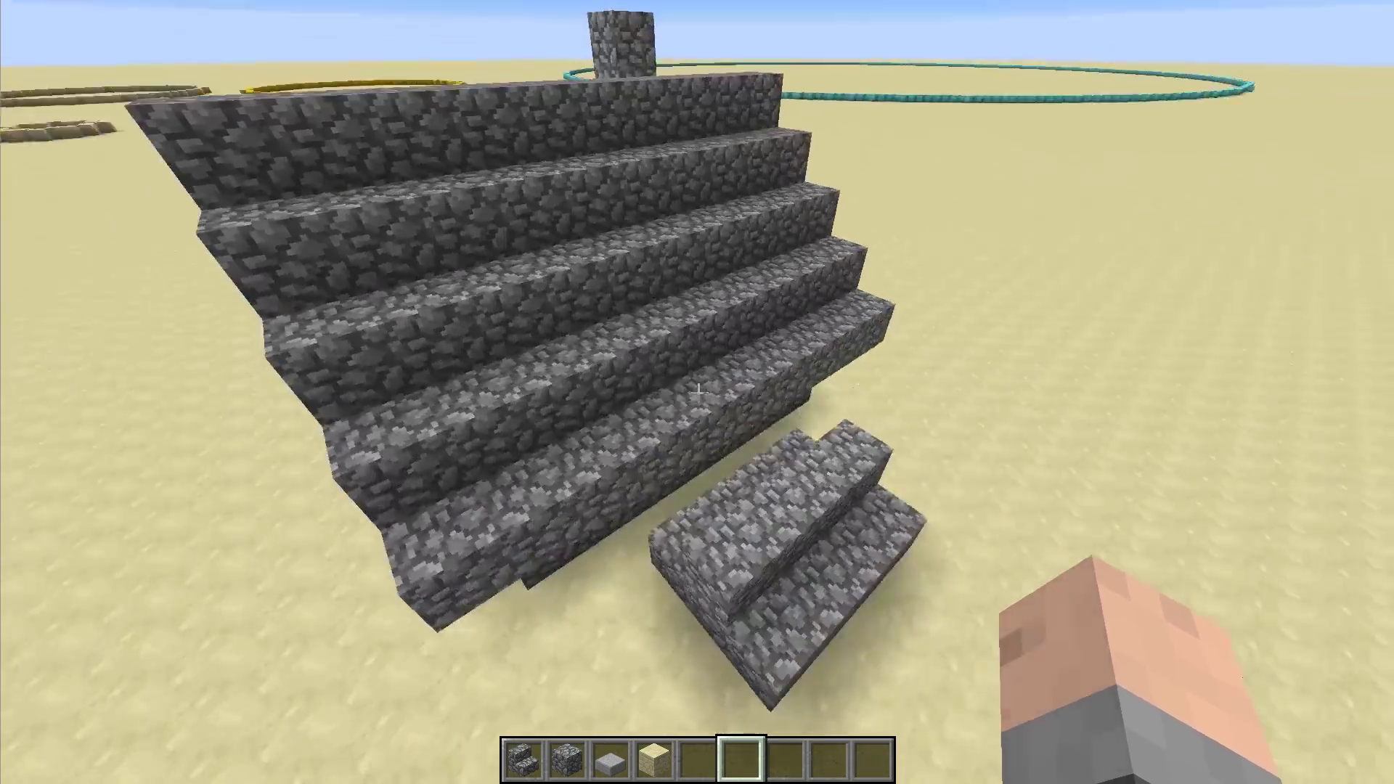
key(d)
key(shift)
key(w)
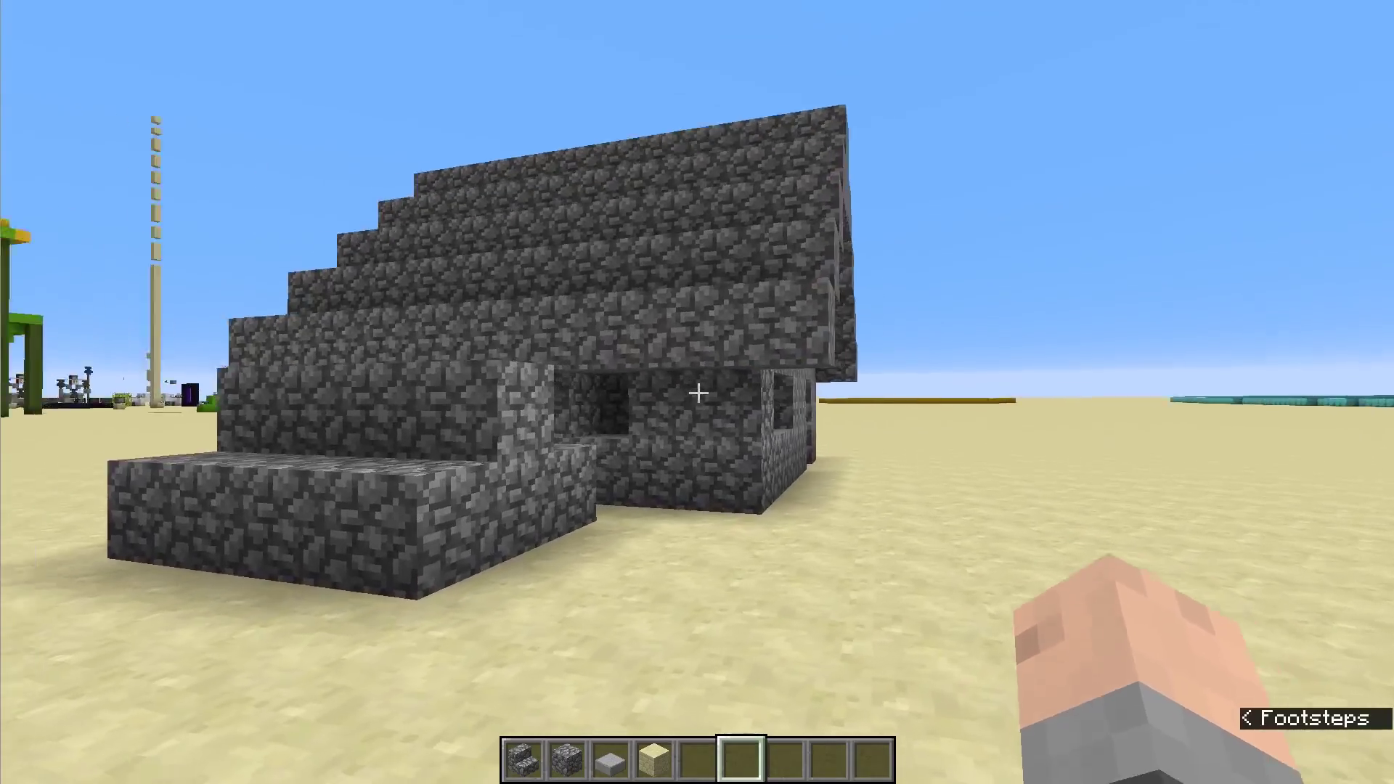
key(w)
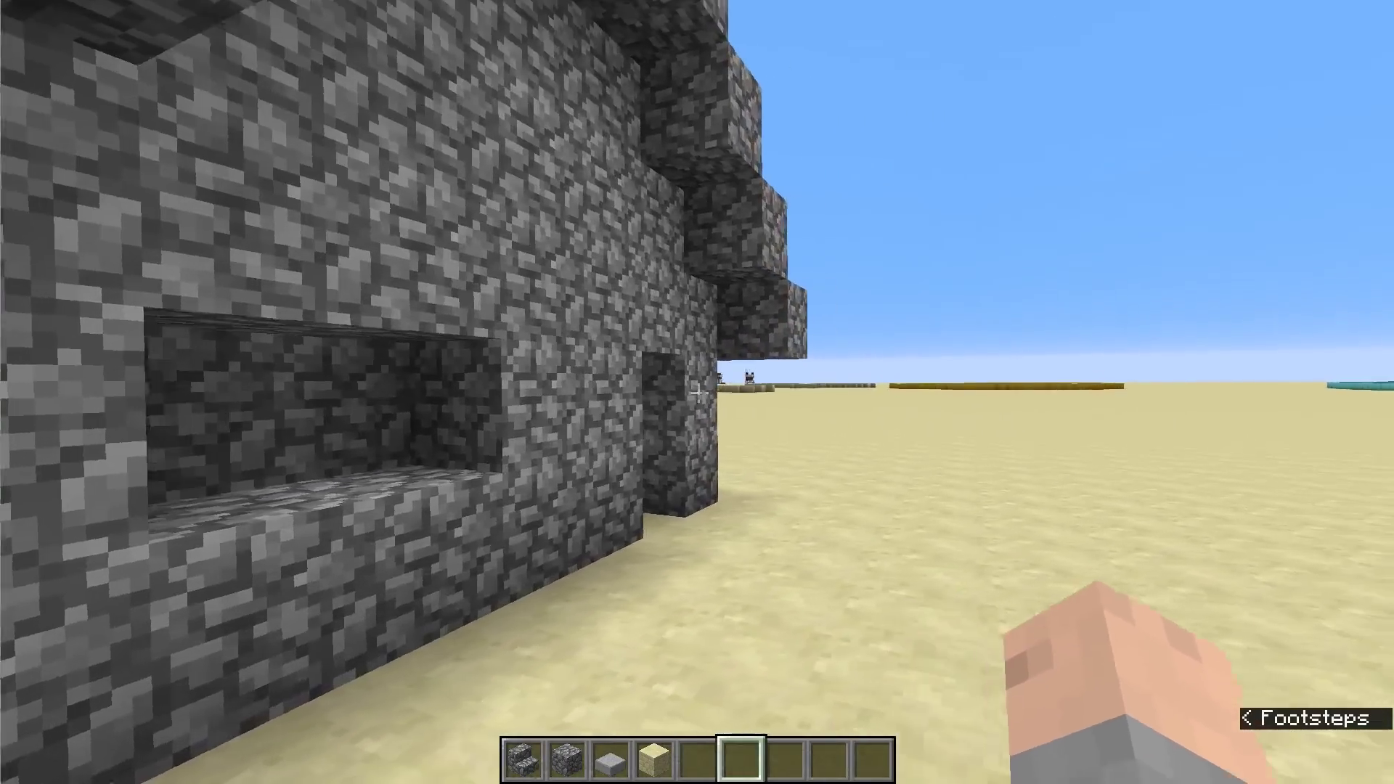
key(w)
key(d)
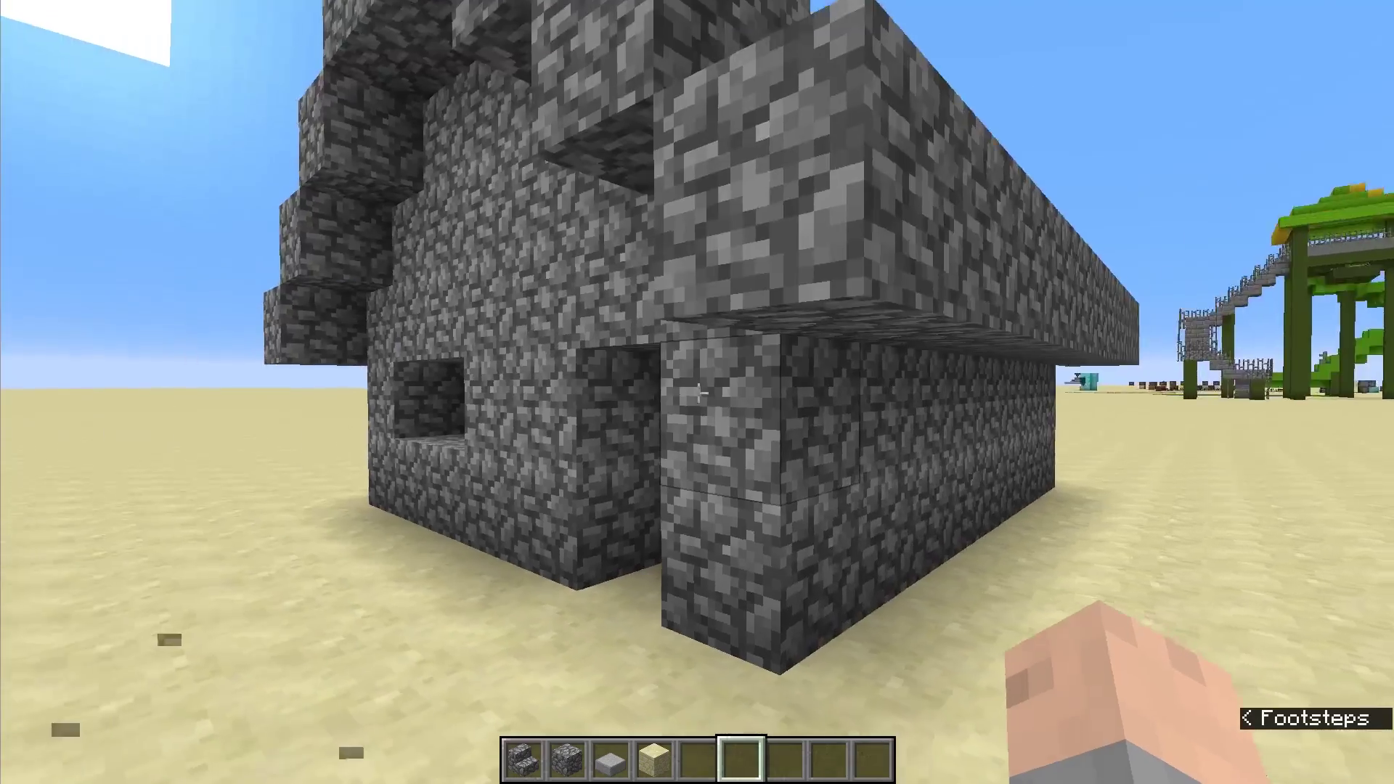
- Inspect the roof steps and chimney from the air, and return to the ground facing the front wall
key(space)
key(space)
key(s)
key(d)
key(w)
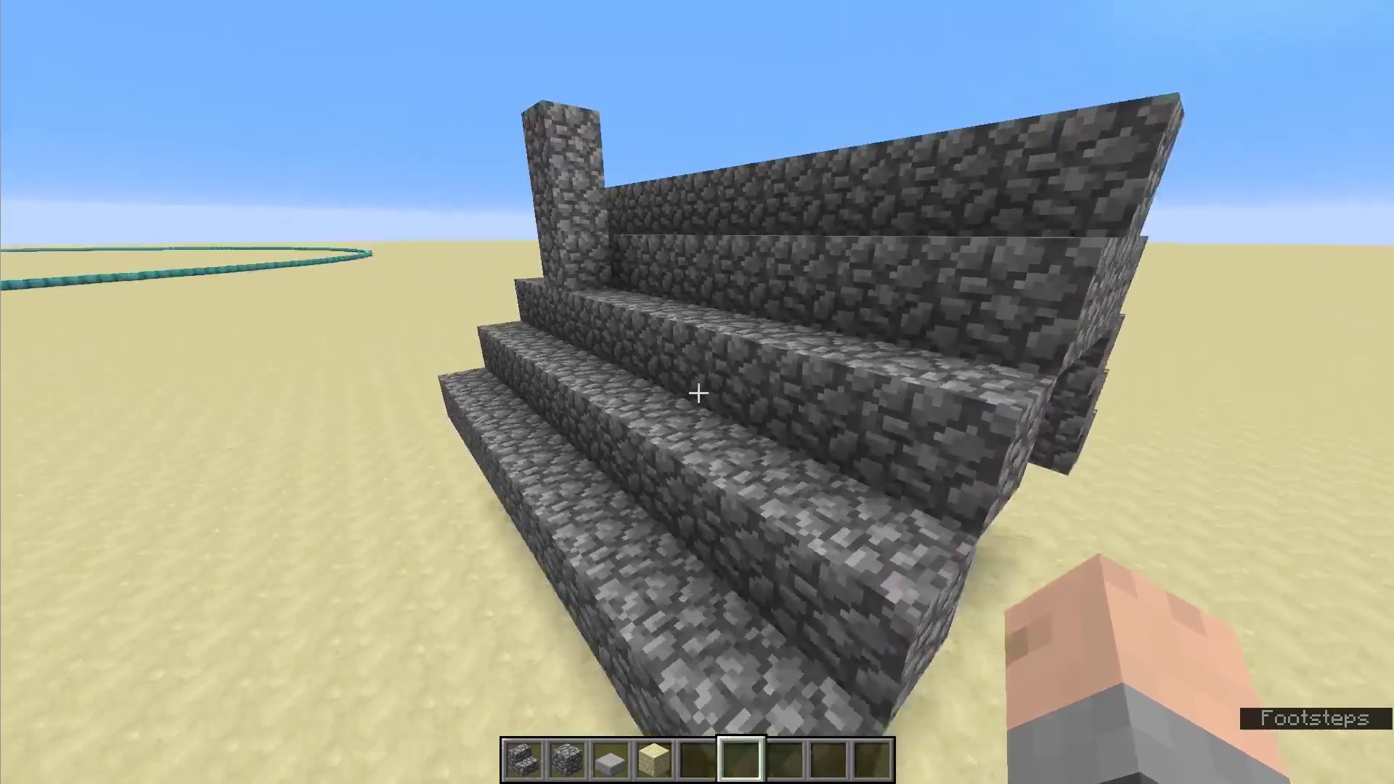
key(d)
key(s)
key(shift)
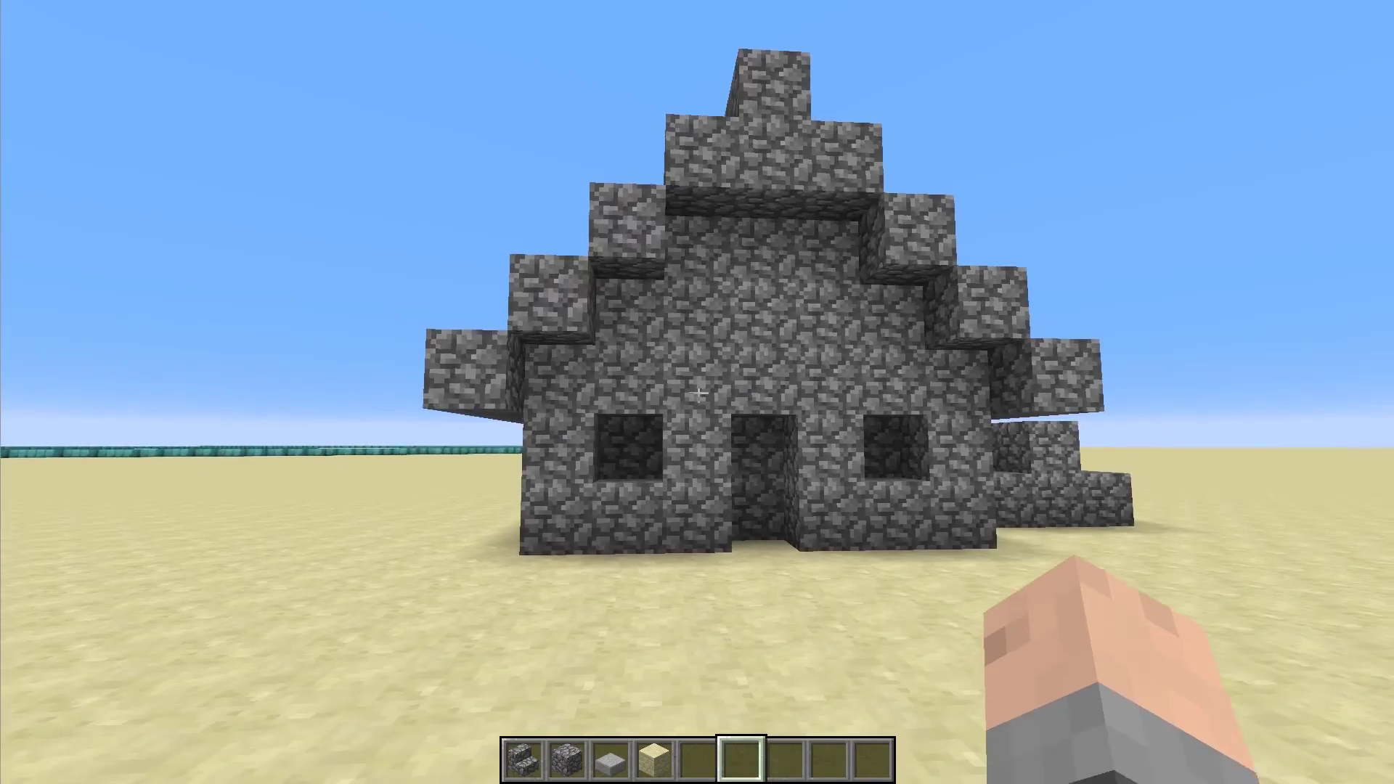
- Compare the house's front and chimney side from a distance, and look closely into a front window
key(s)
key(s)
key(d)
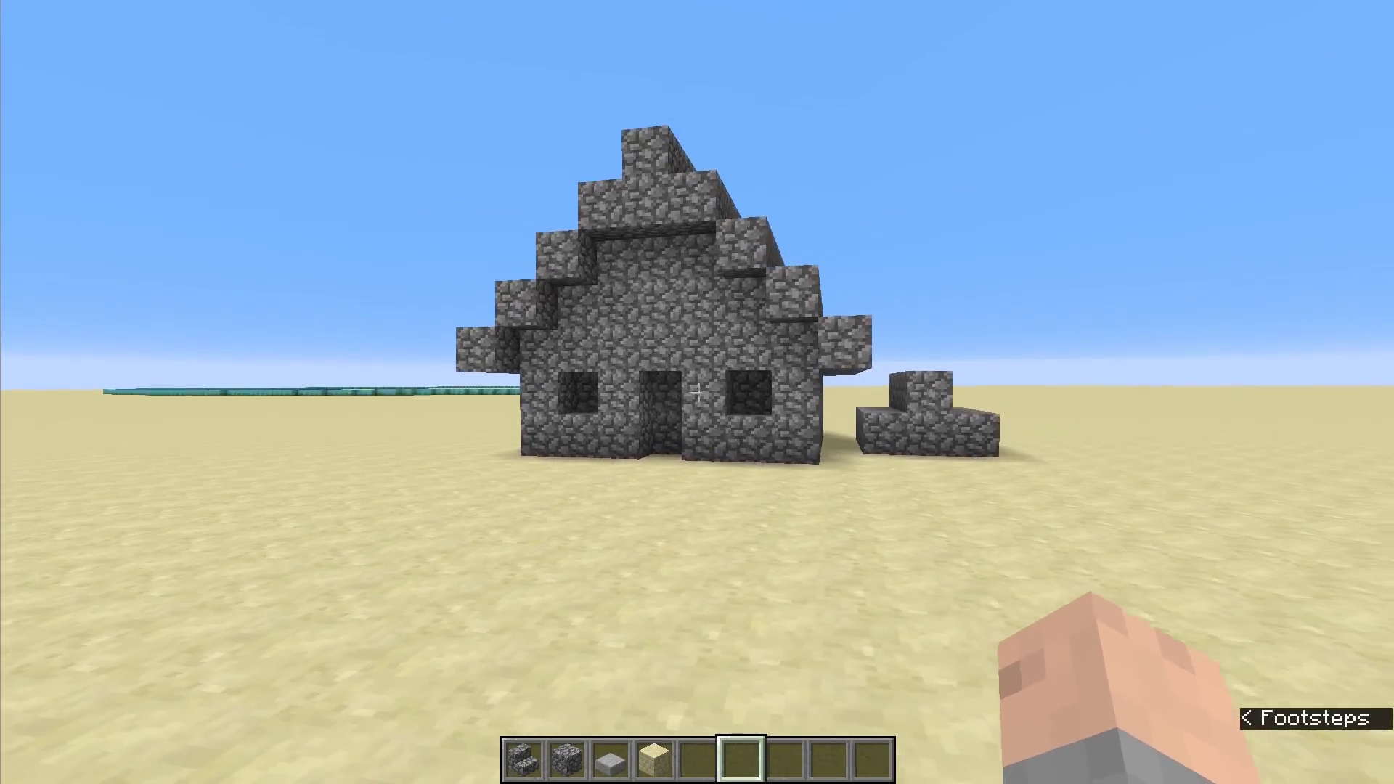
key(s)
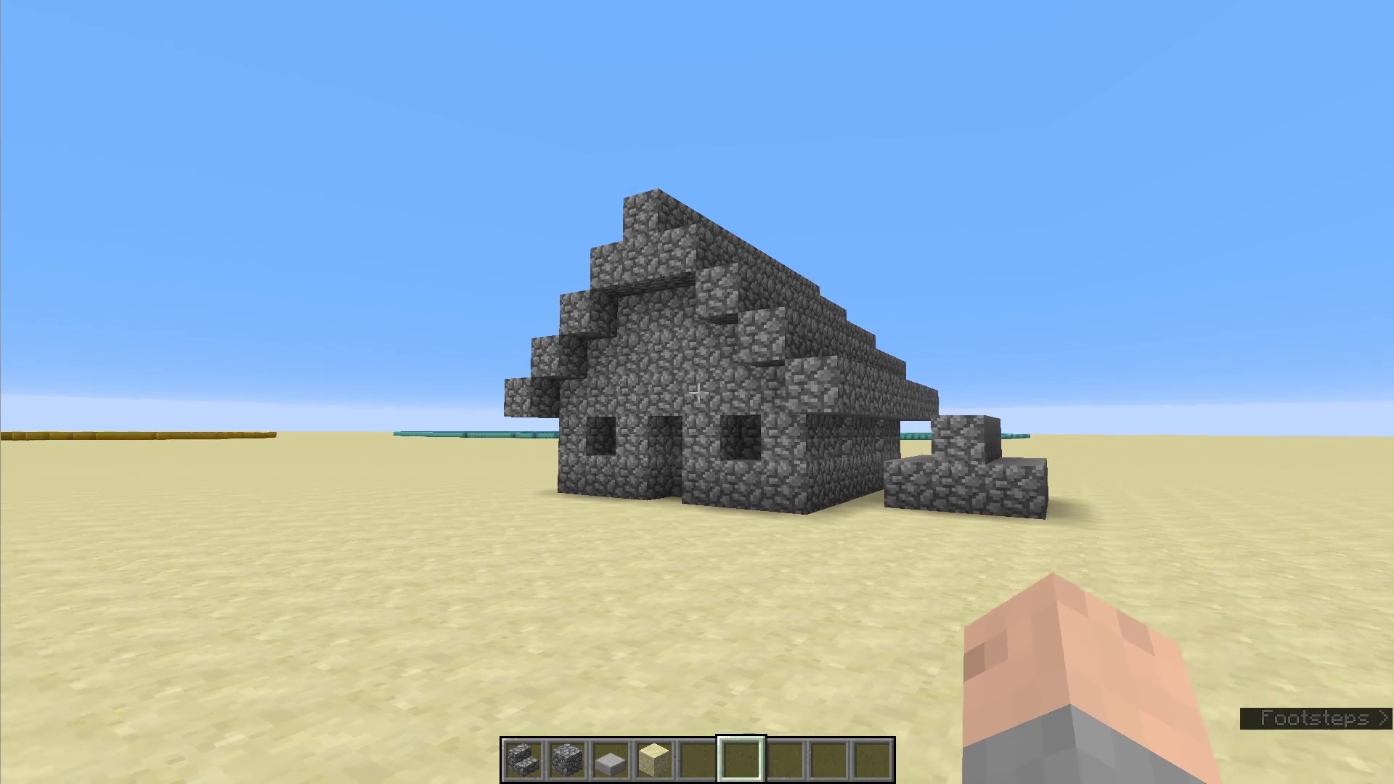
key(space)
key(space)
key(a)
key(w)
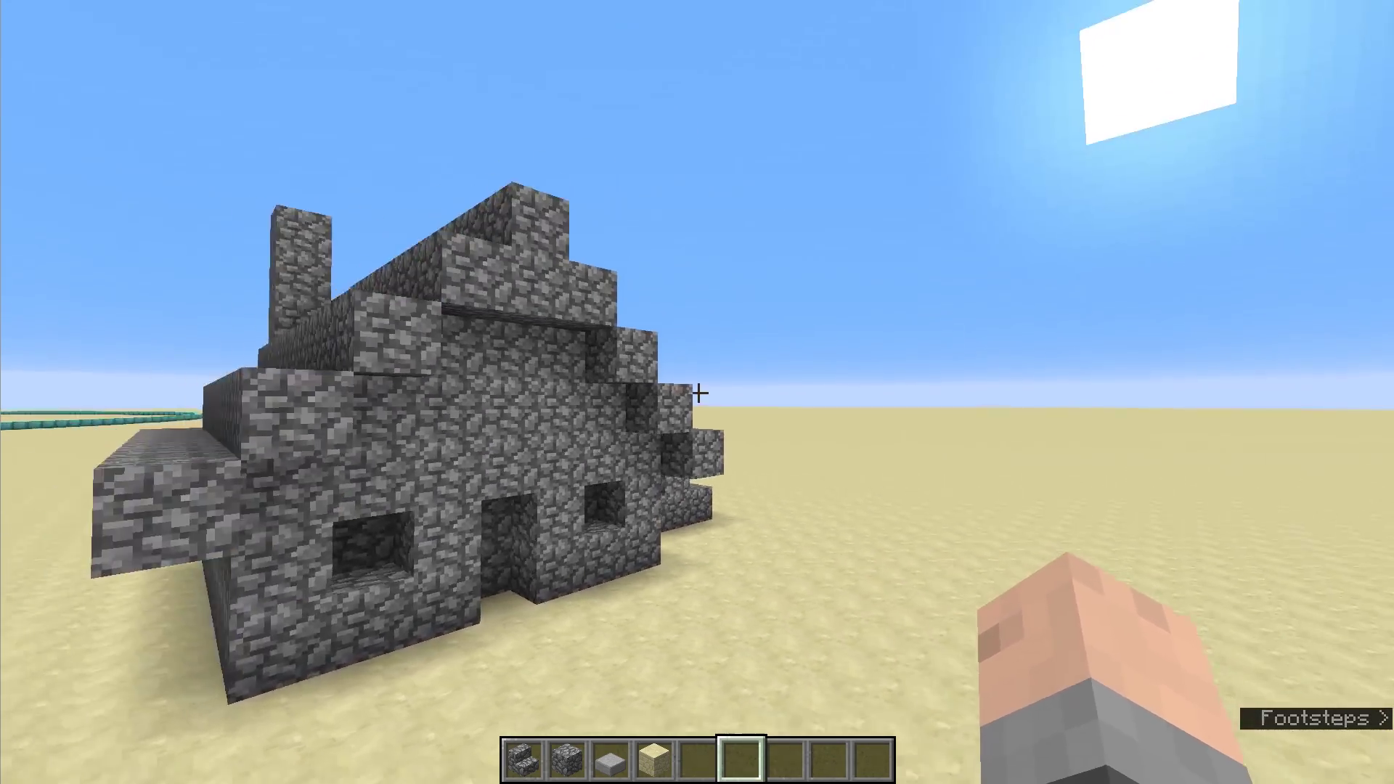
key(a)
key(s)
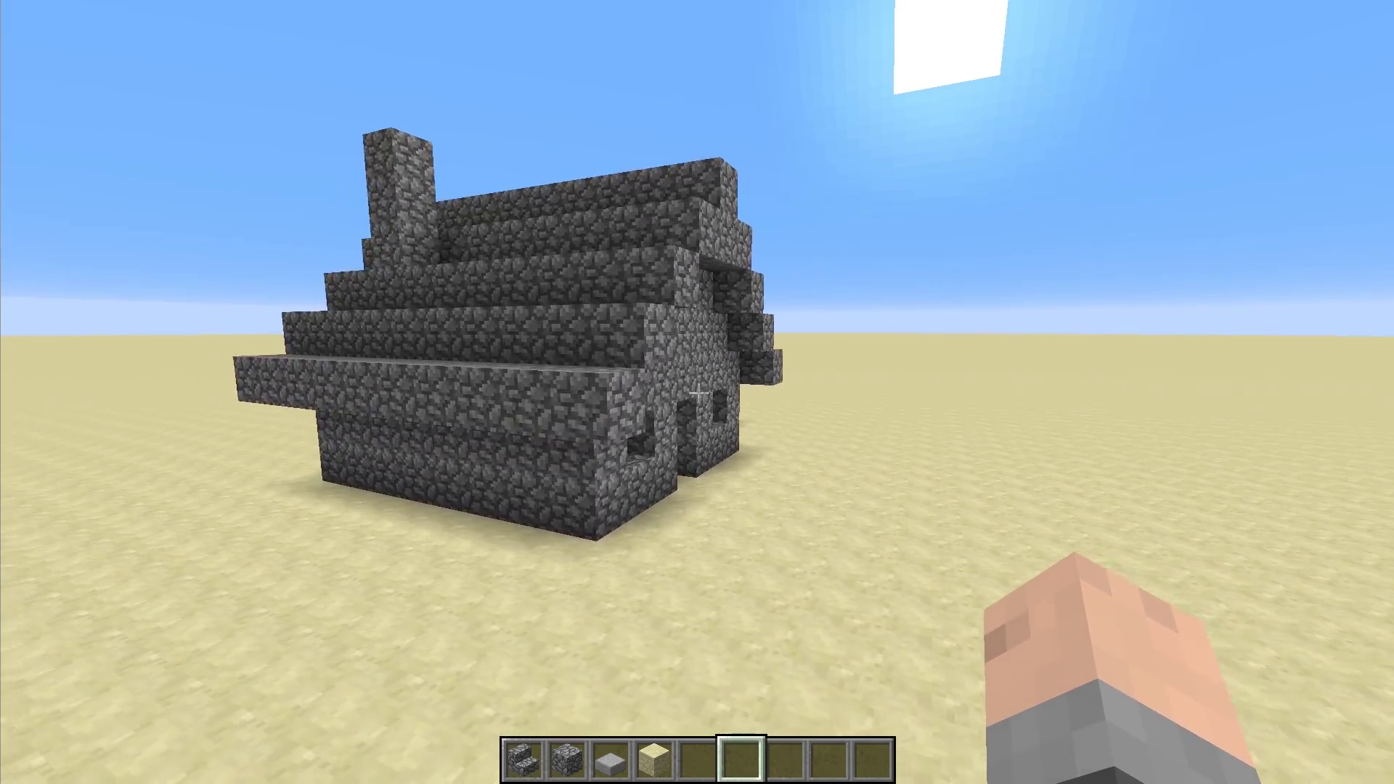
key(w)
key(w)
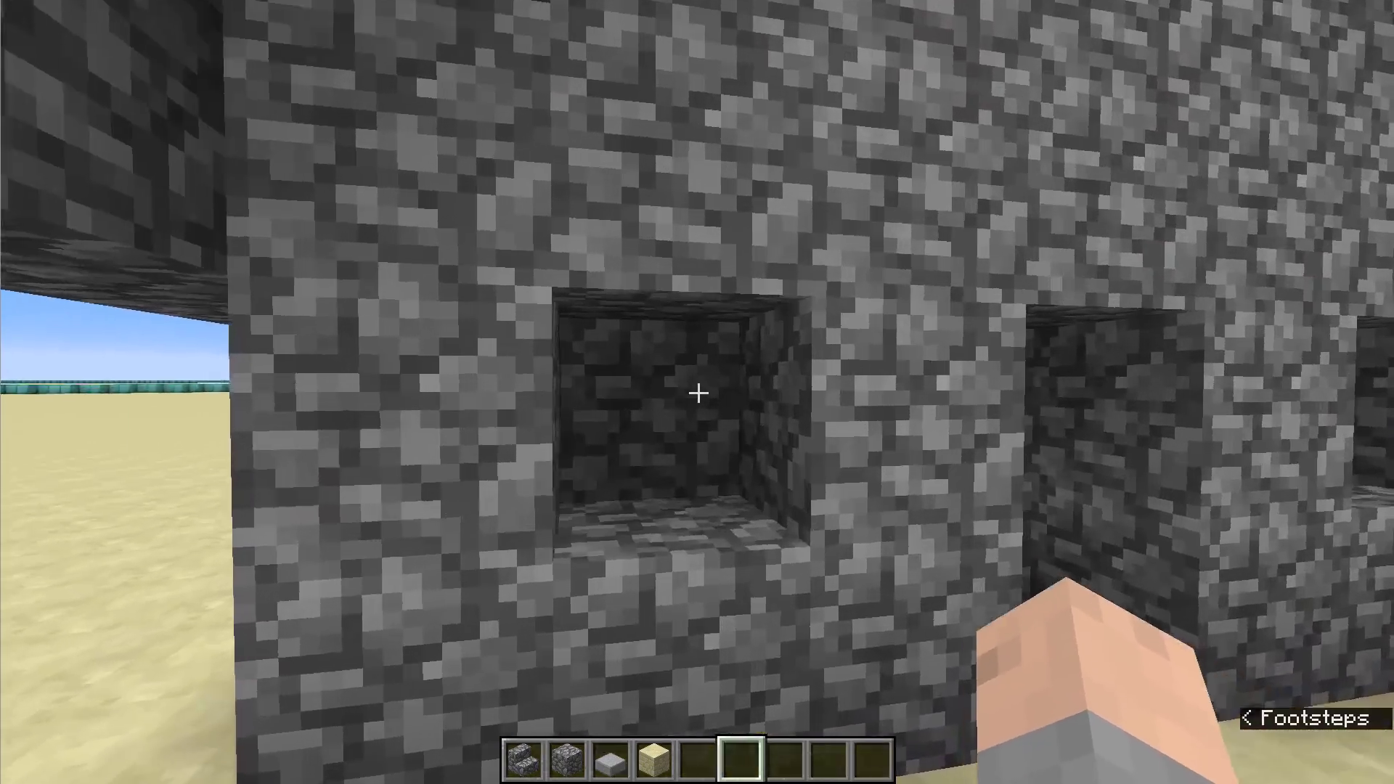
- Examine the house's overall shape, roof overhang and chimney from raised viewpoints around the front
key(s)
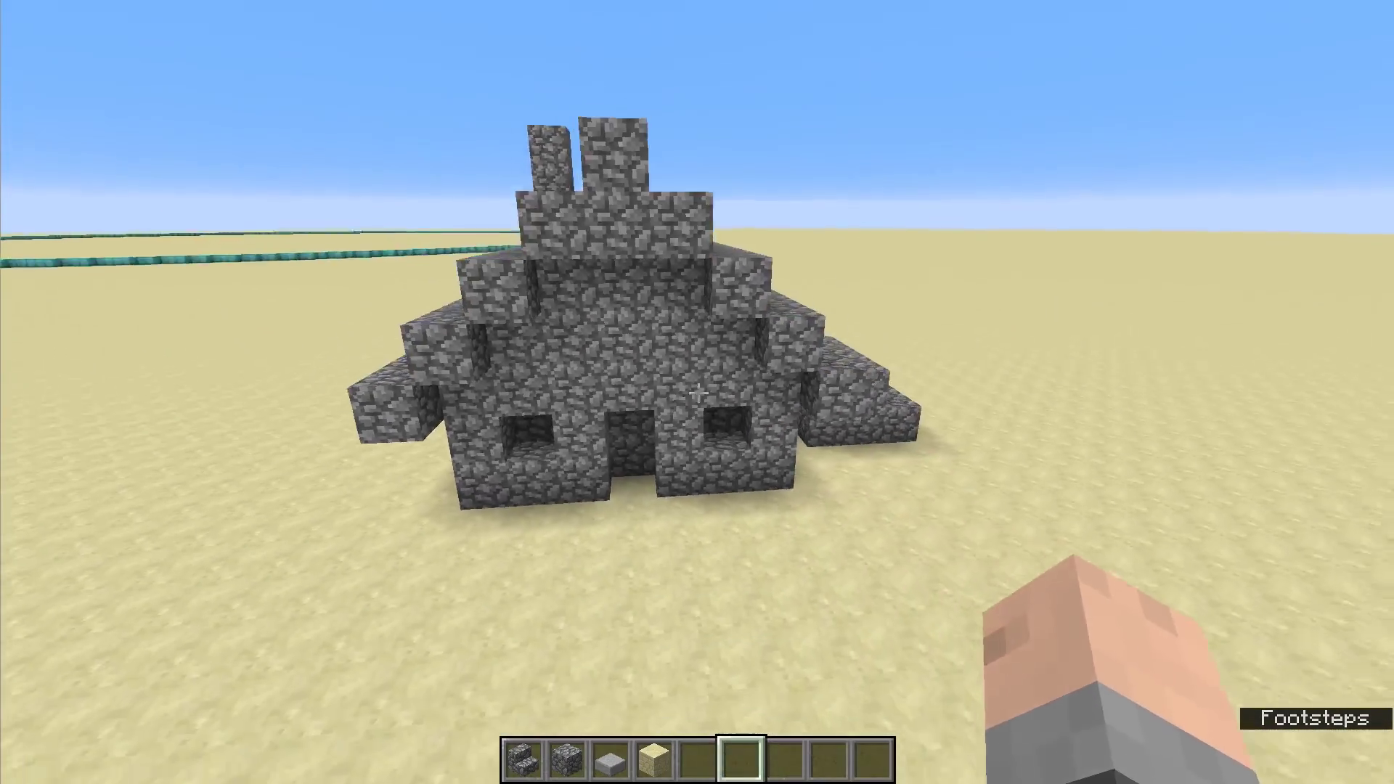
key(a)
key(w)
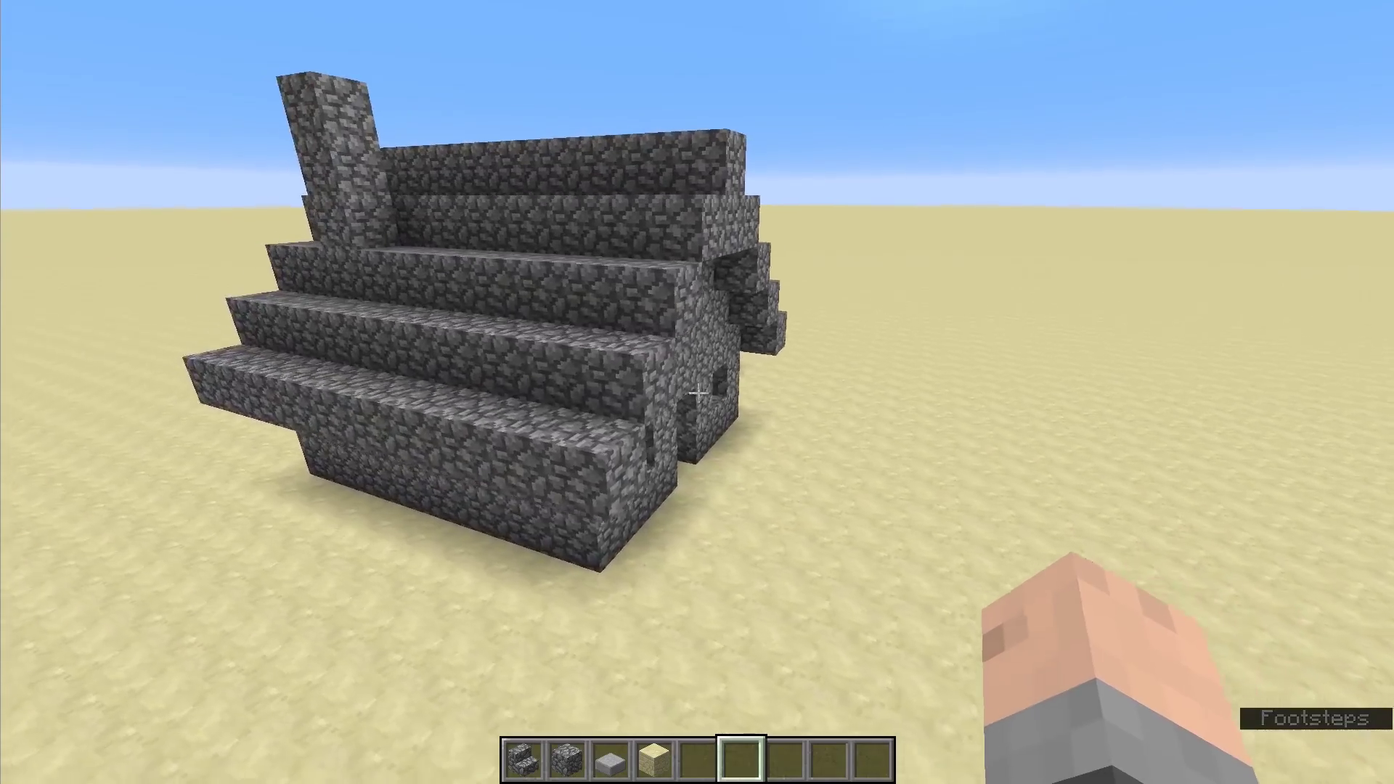
key(d)
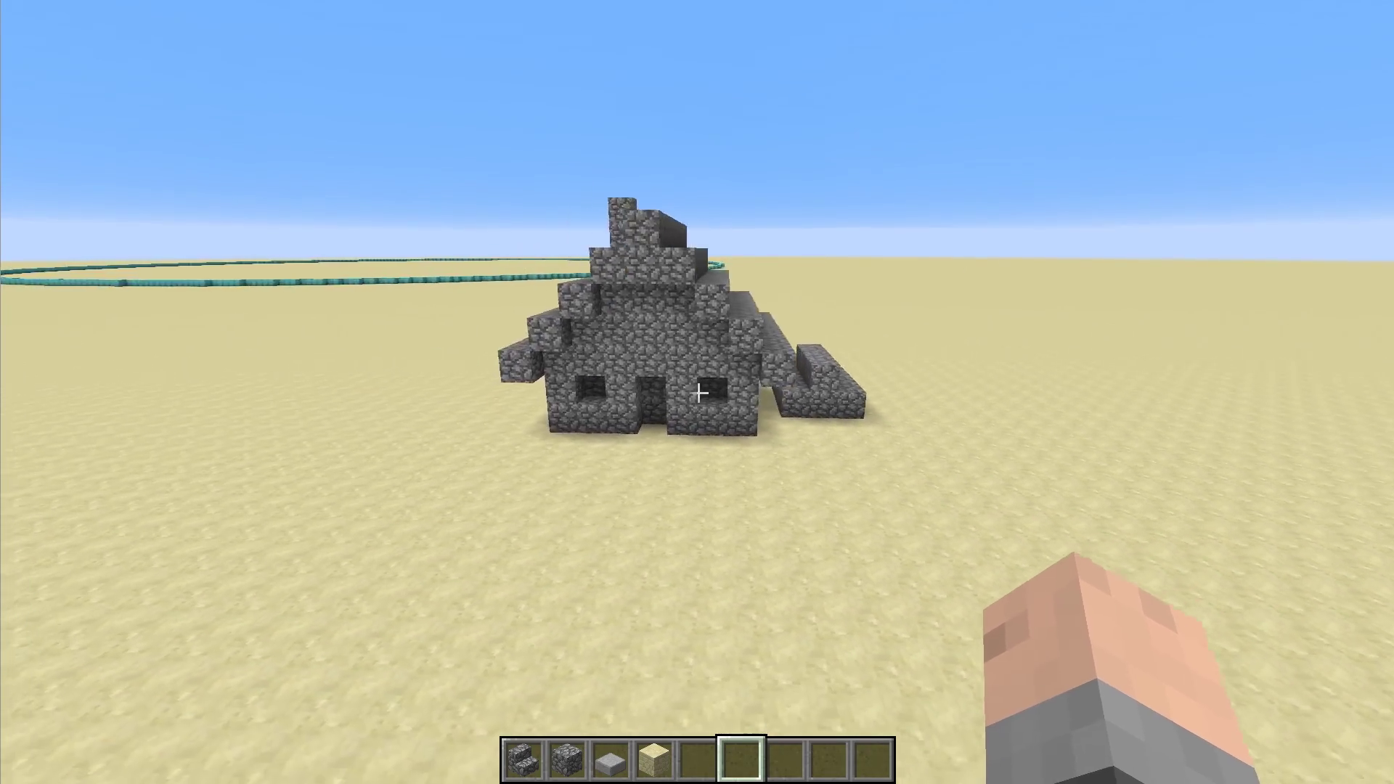
key(w)
key(a)
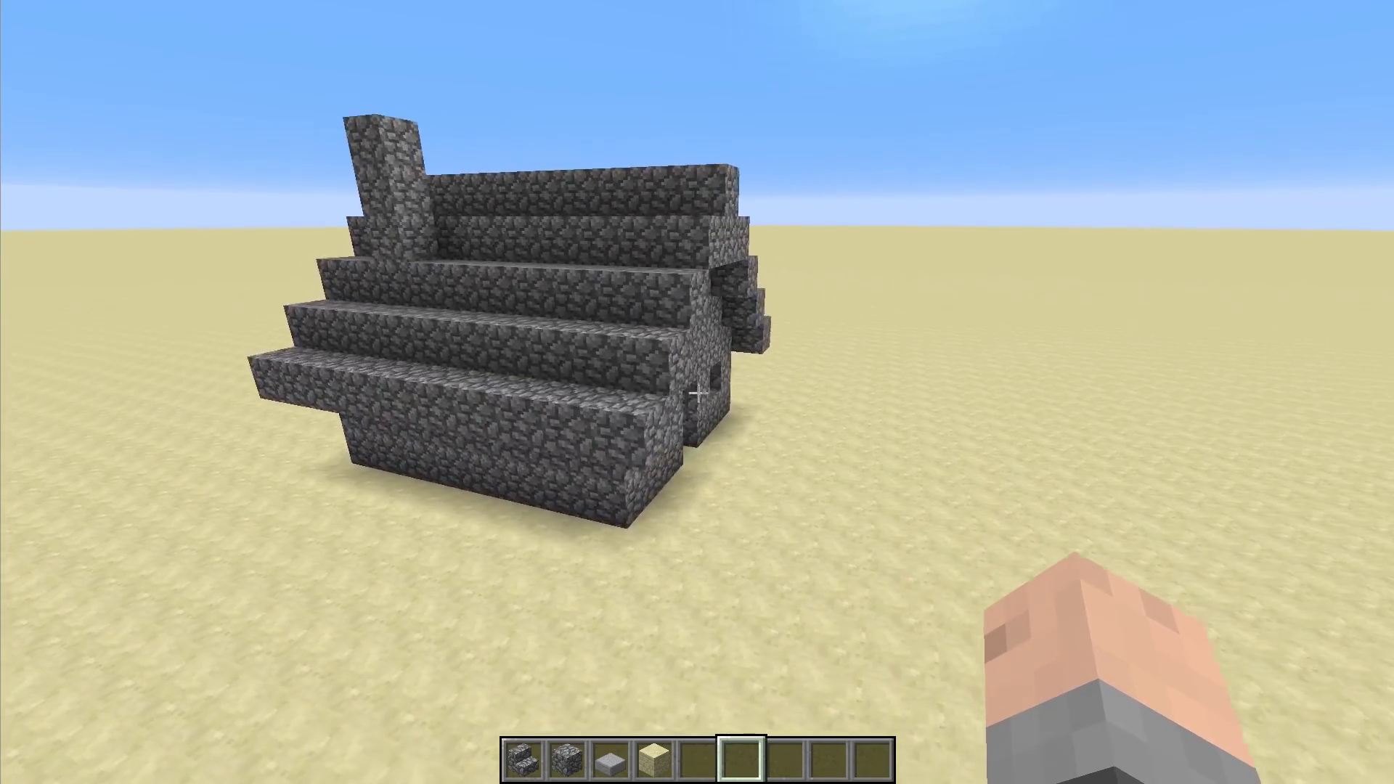
key(s)
key(d)
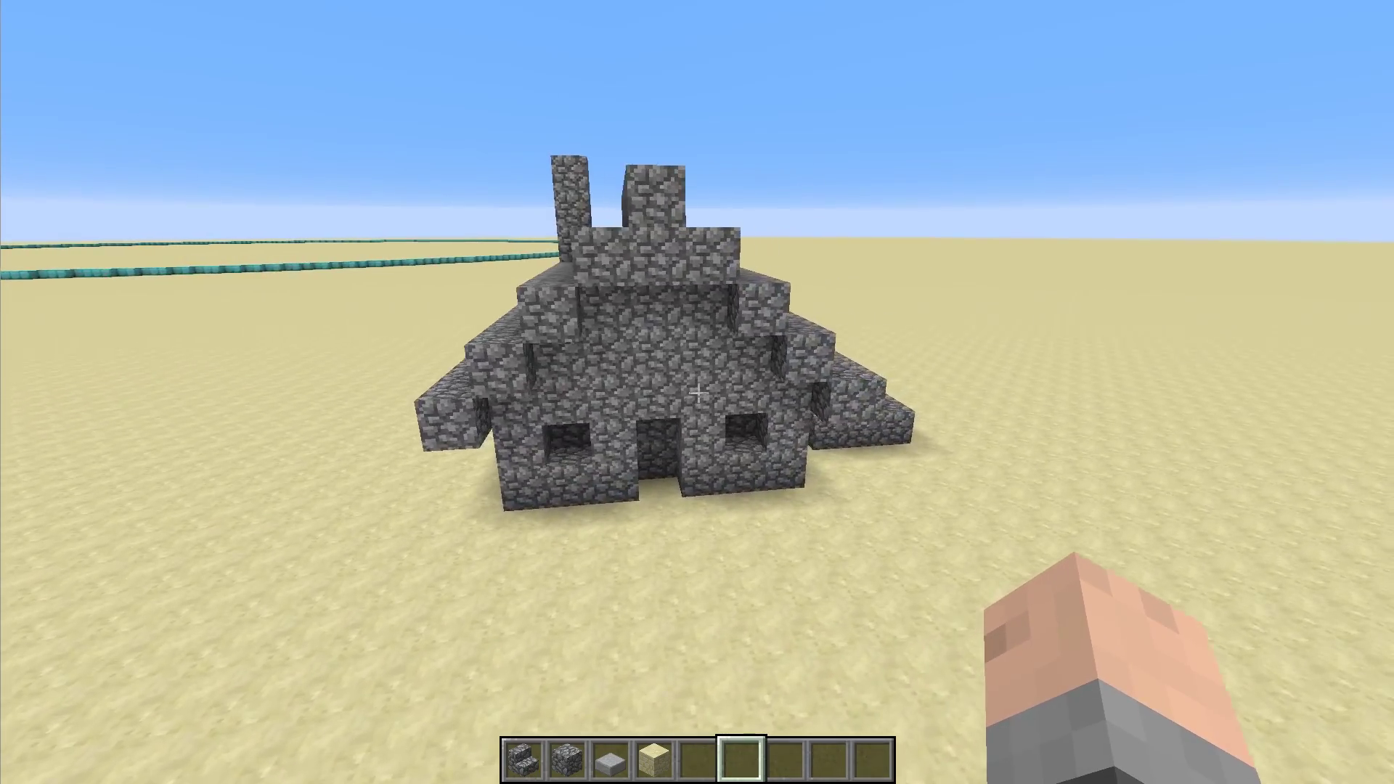
key(w)
key(d)
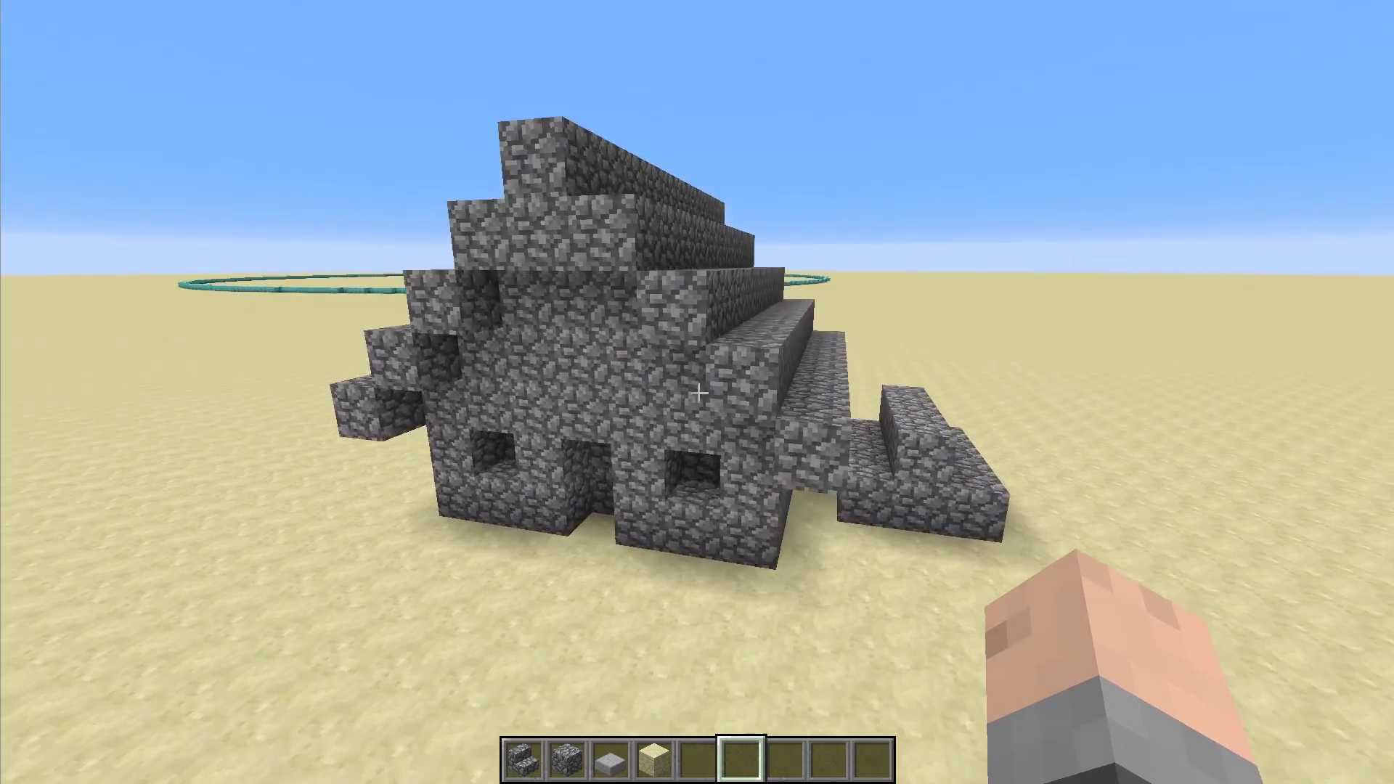
- Break into the cobblestone behind the front doorway, and refill the opening with cobblestone blocks while backing out
key(shift)
key(w)
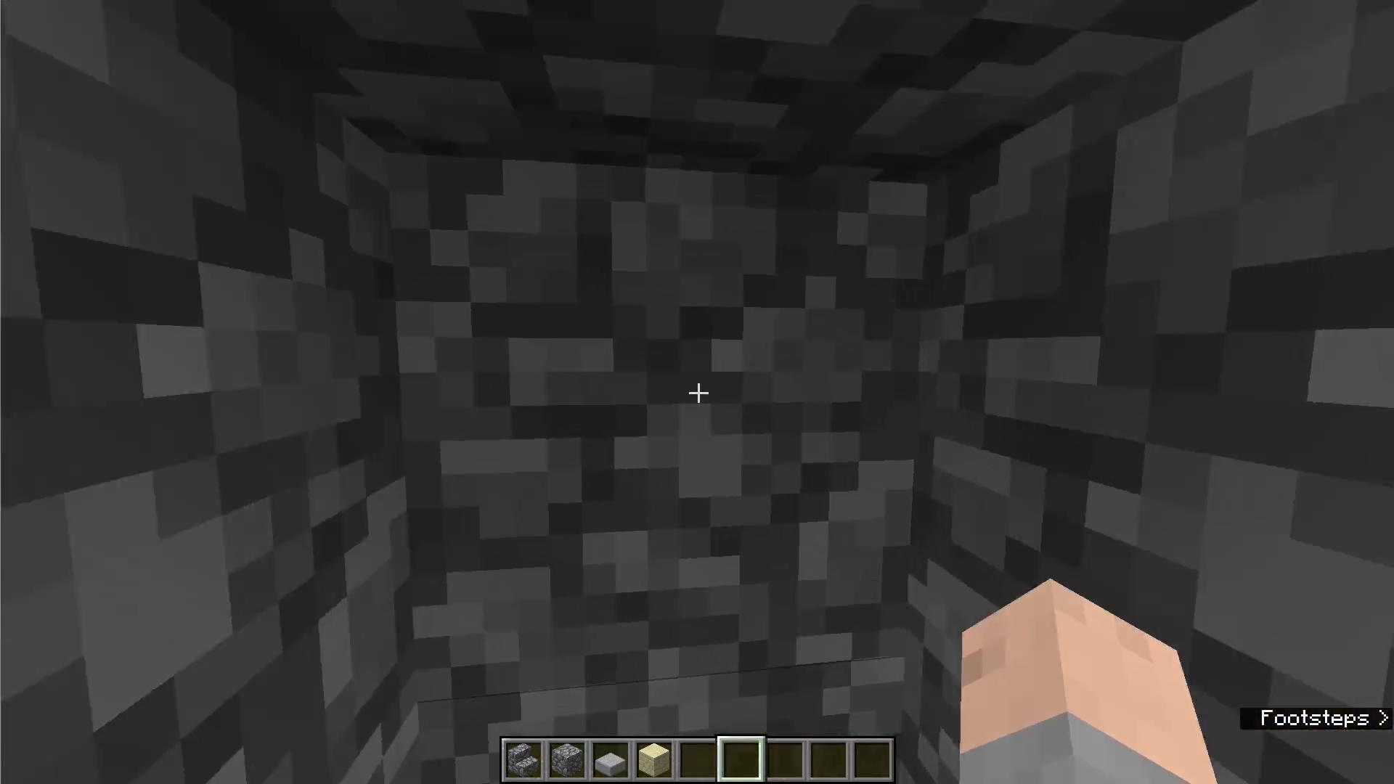
click(698, 392)
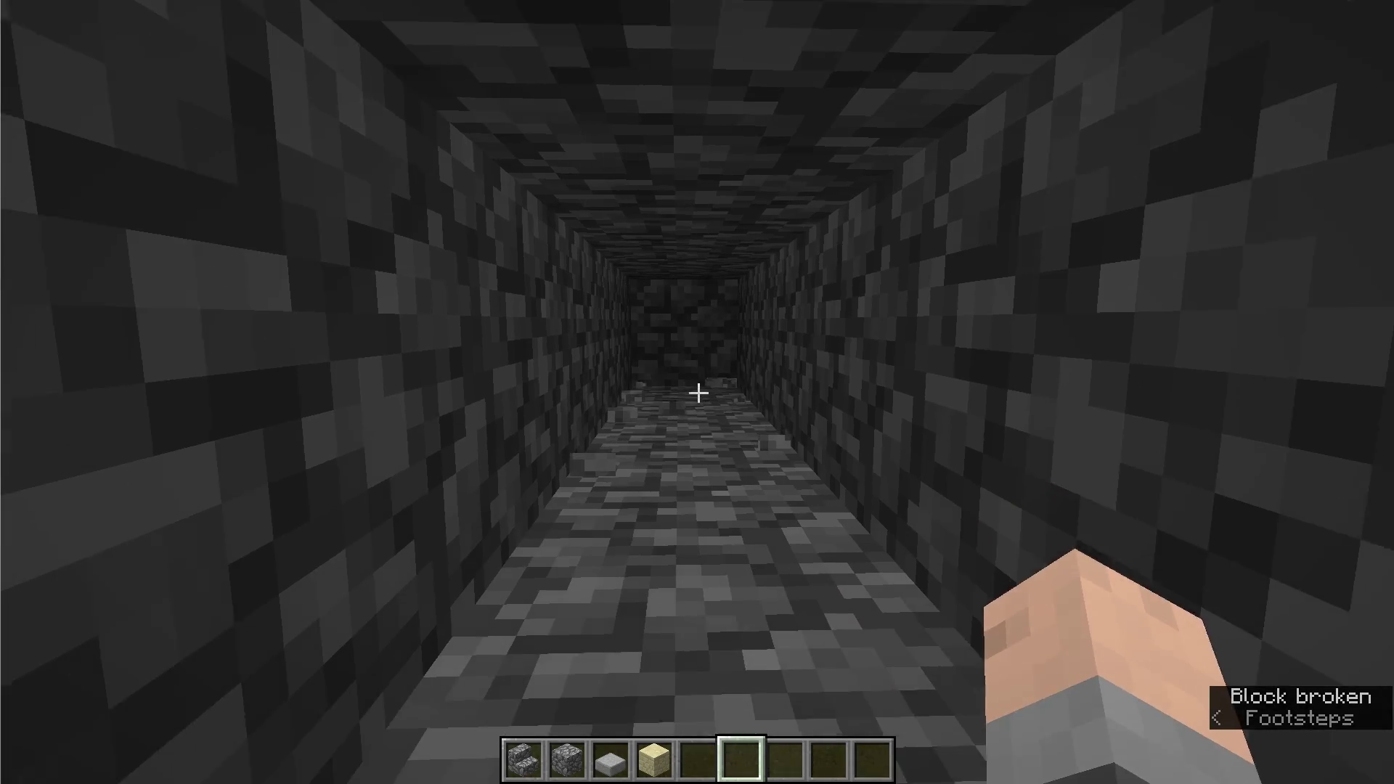
key(2)
right_click(699, 393)
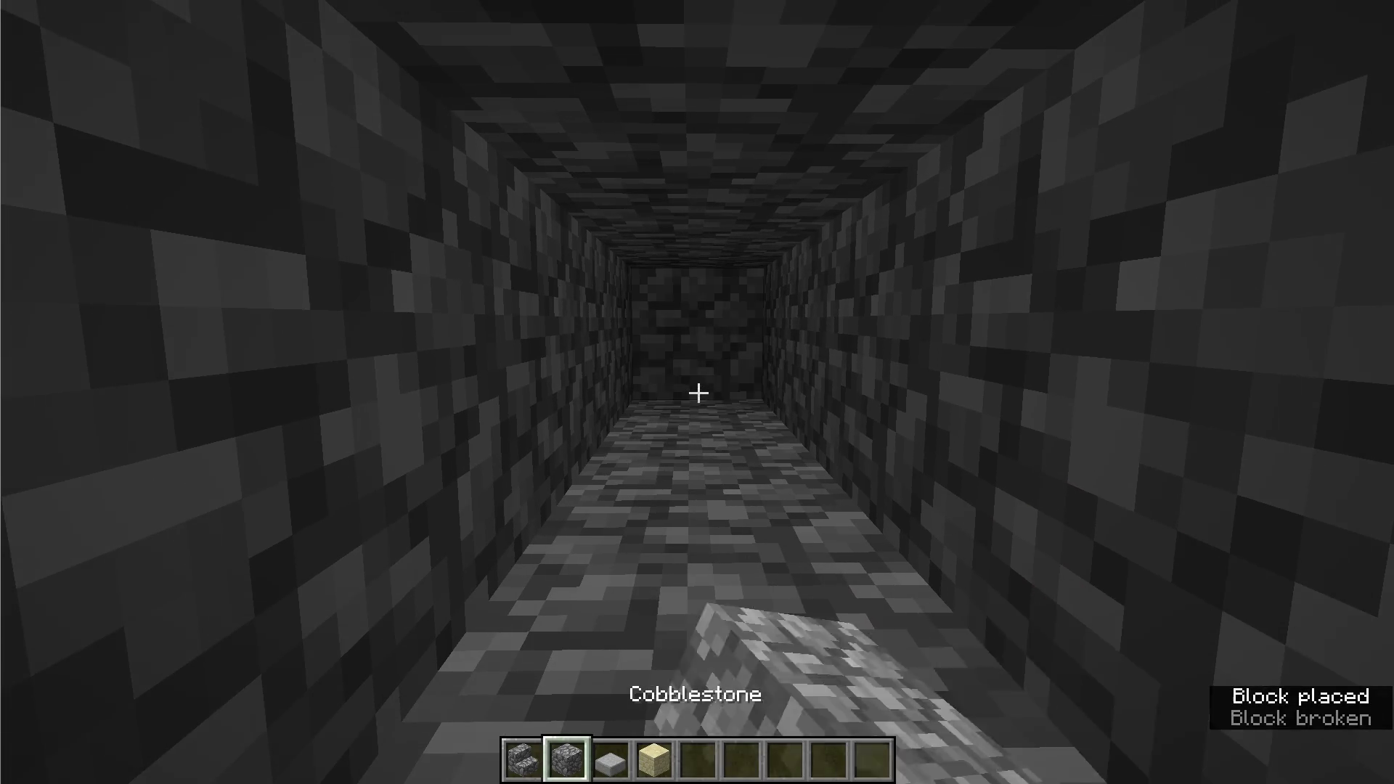
right_click(699, 393)
key(s)
right_click(698, 392)
key(s)
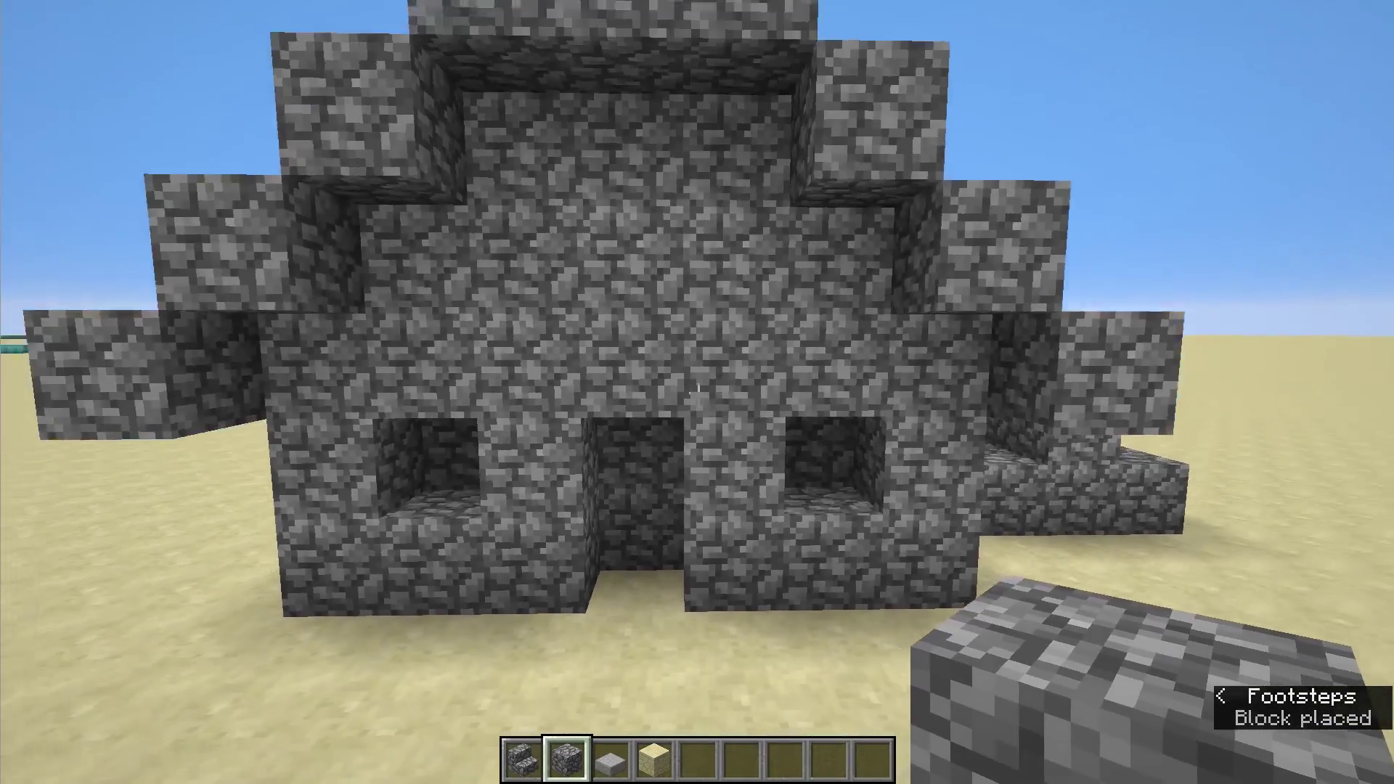
- Circle the house past its side and rear, and view the front from high above
key(d)
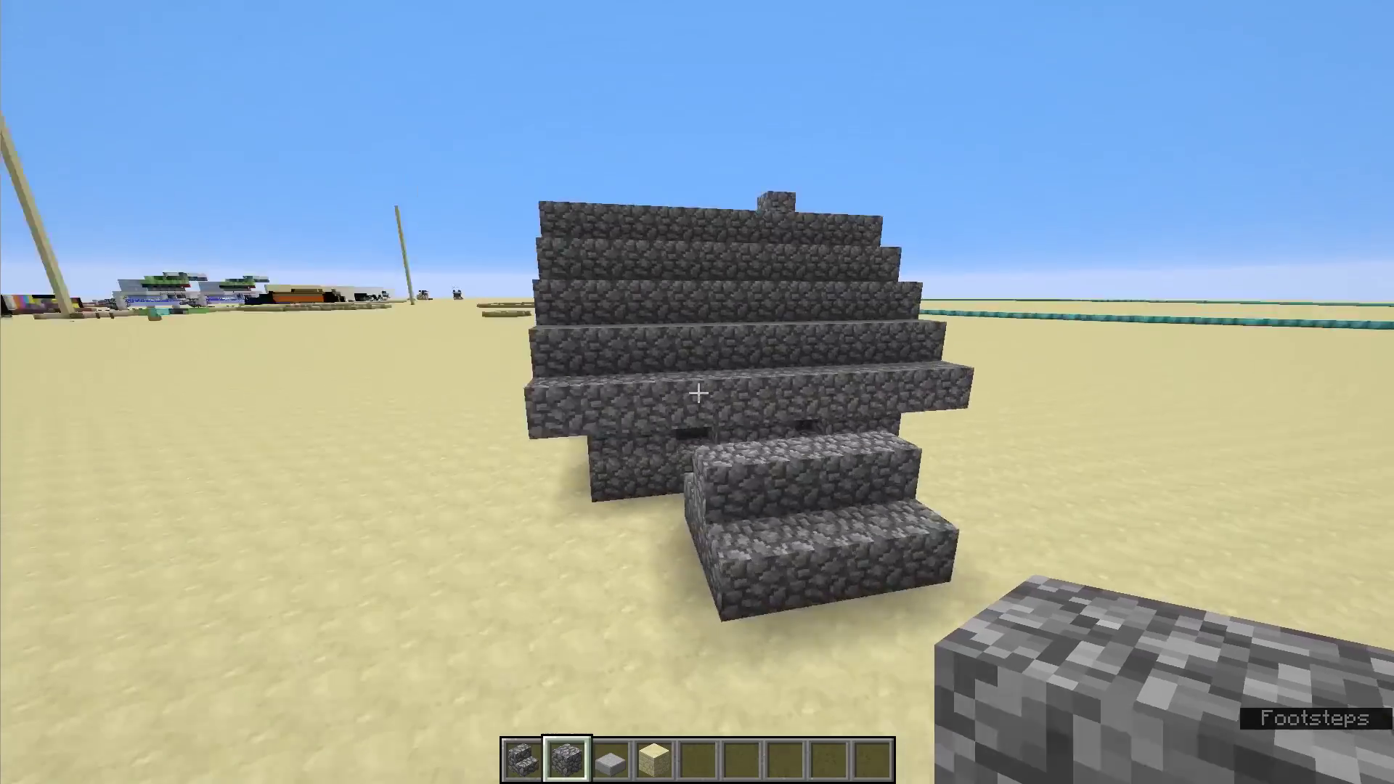
key(d)
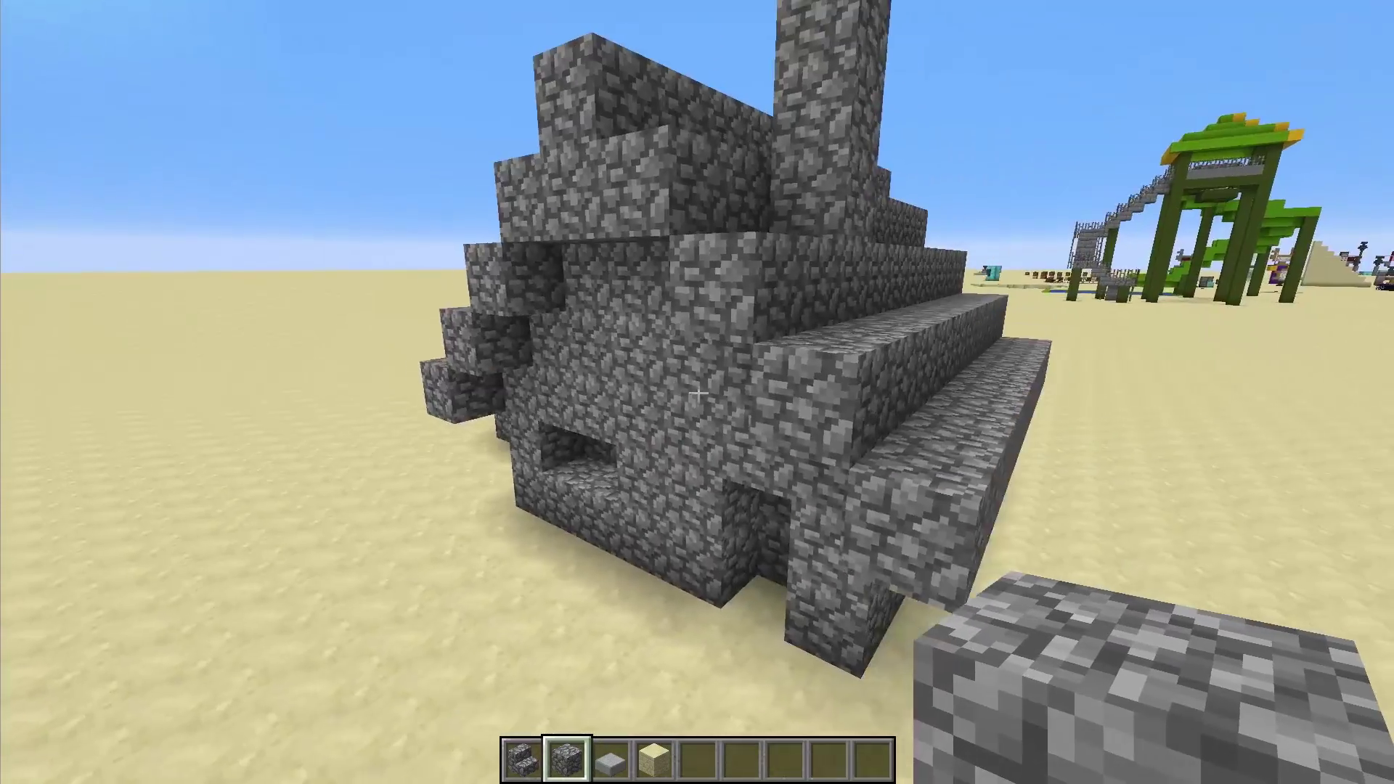
key(d)
key(space)
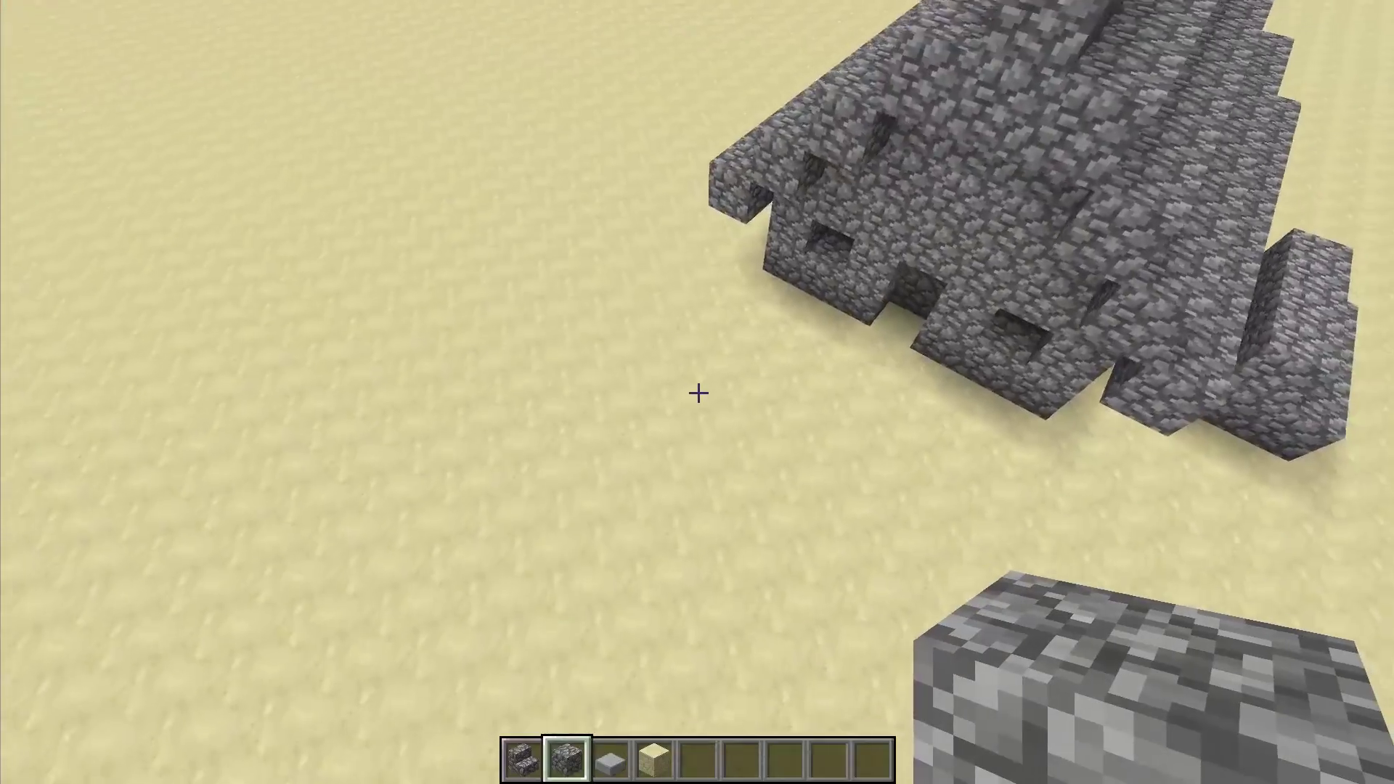
- Examine the cobblestone house's front, roof overhang and side wall from a distance, at ground level and beneath the gable
key(s)
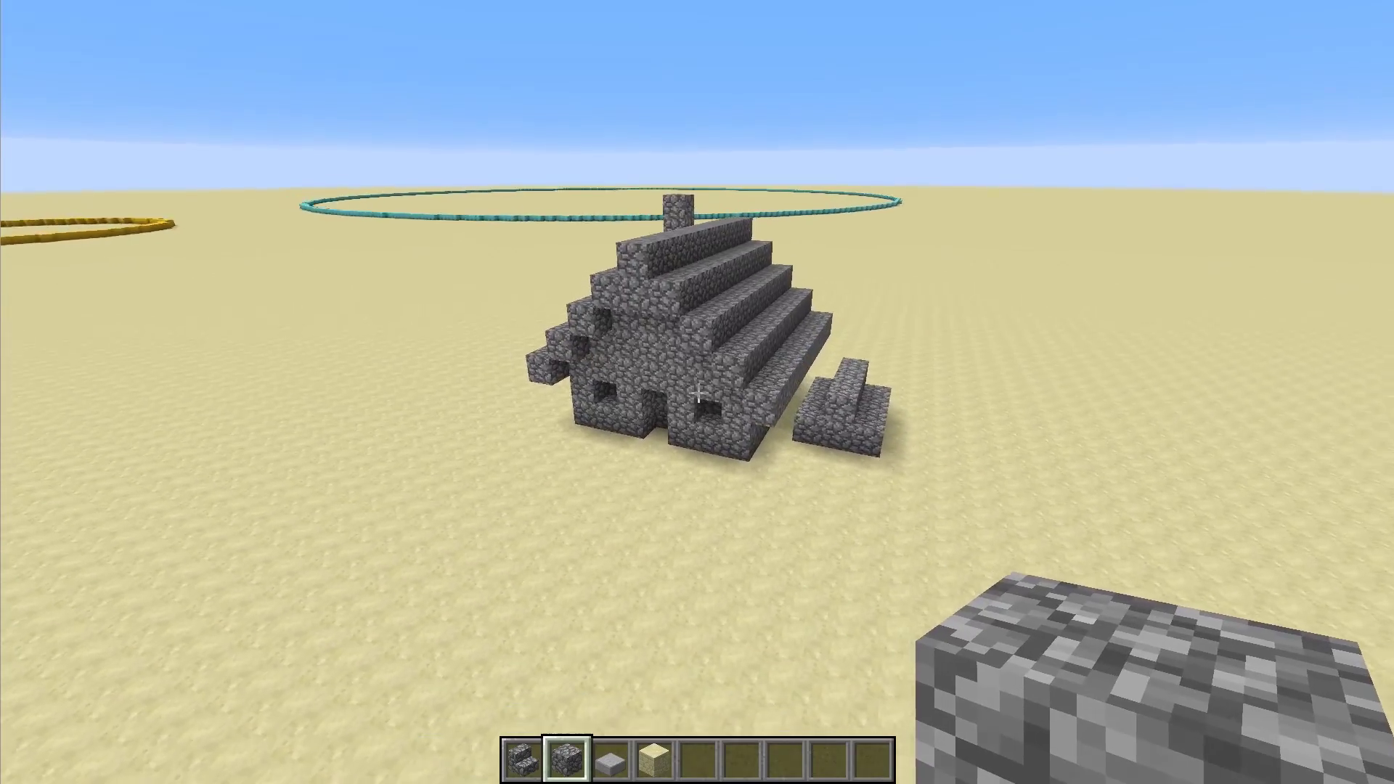
key(s)
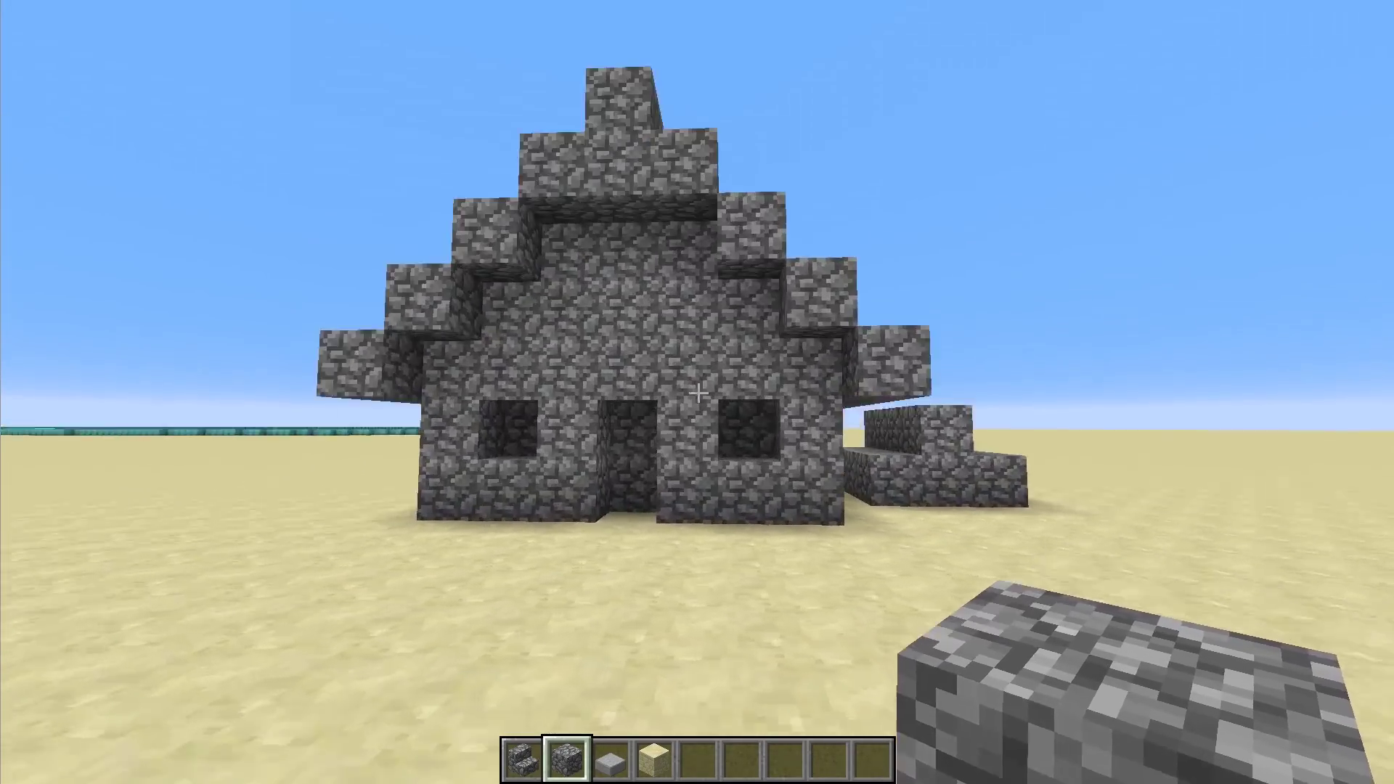
key(s)
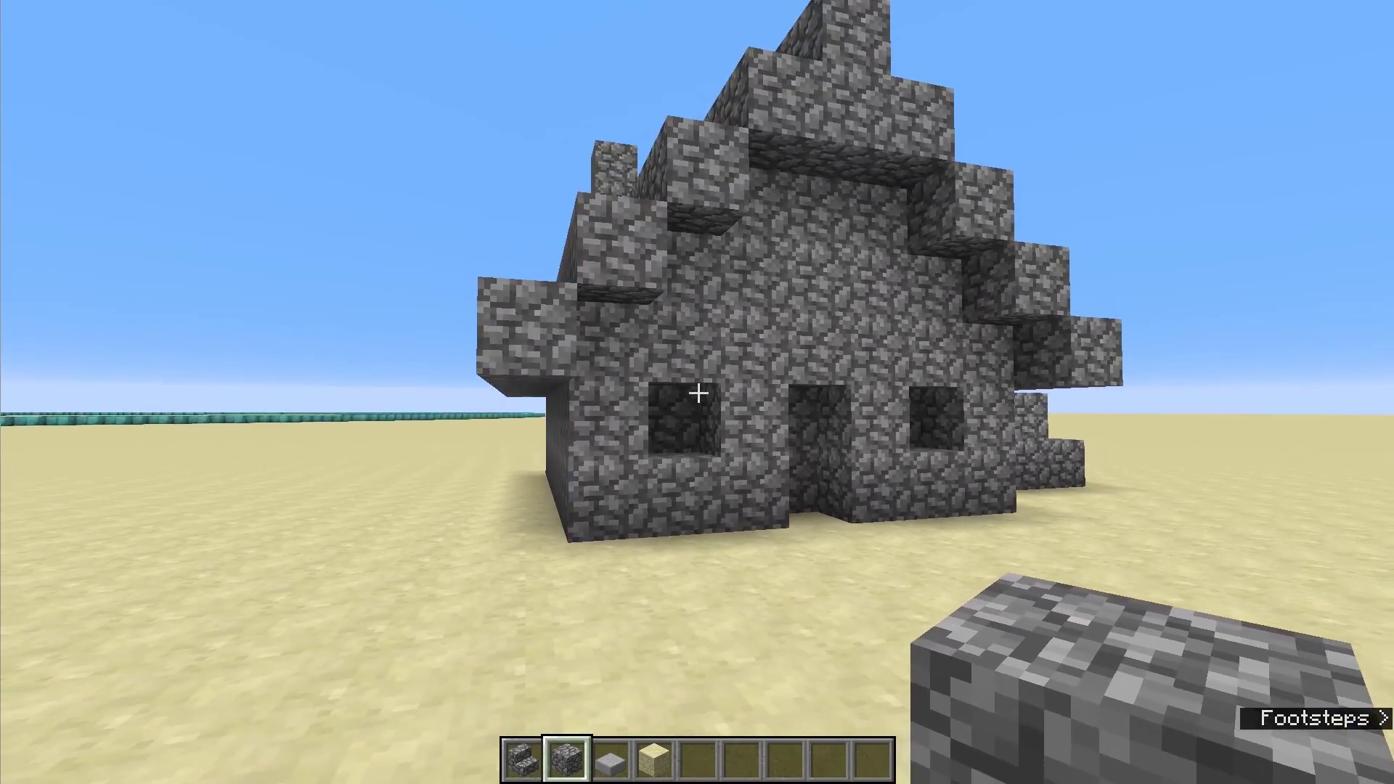
key(w)
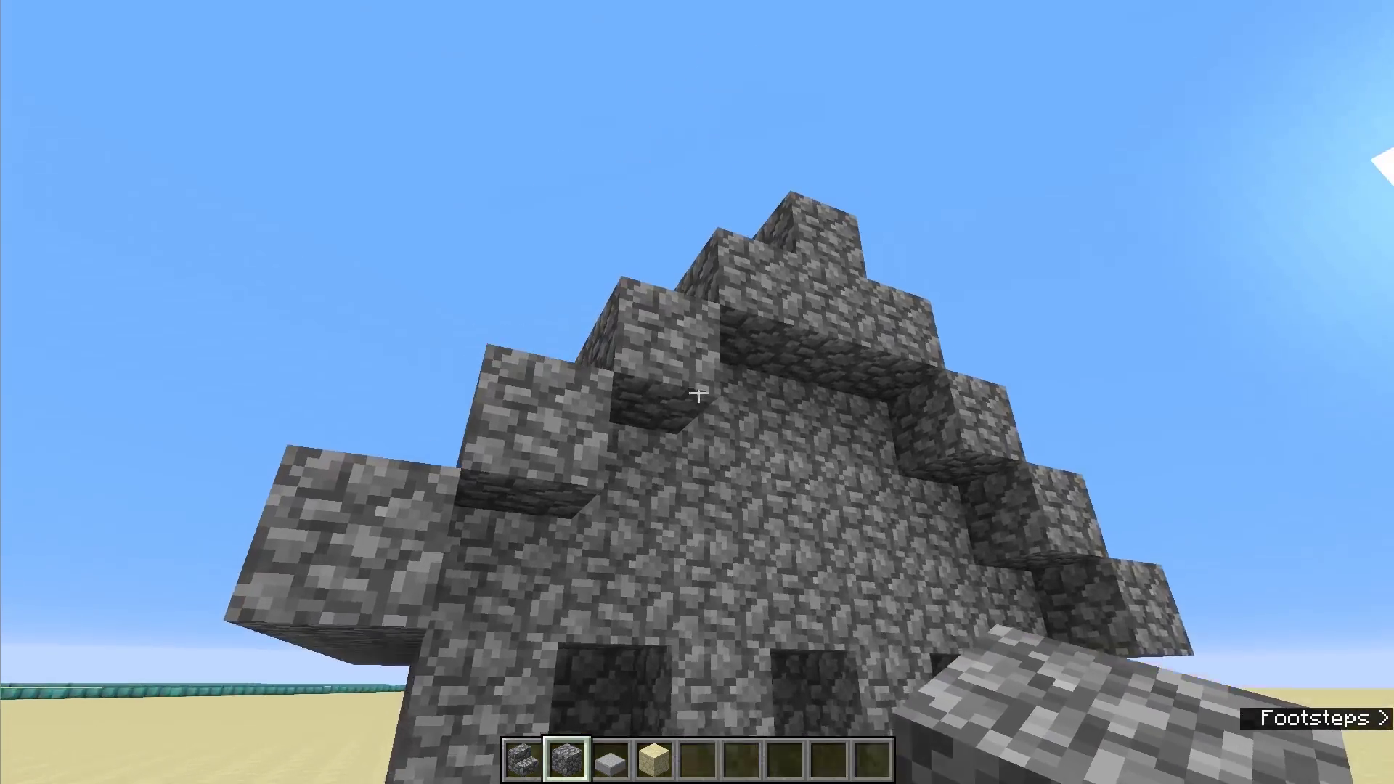
key(d)
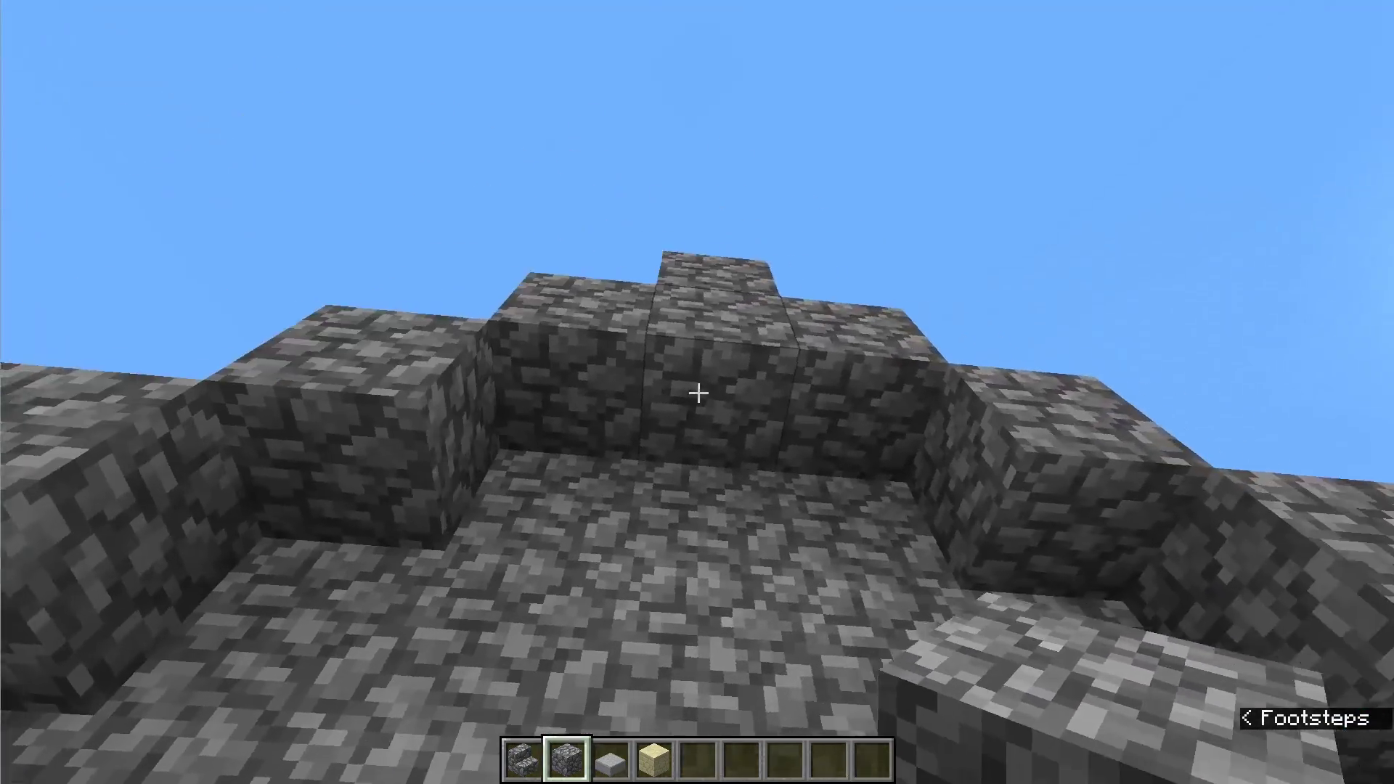
key(d)
key(s)
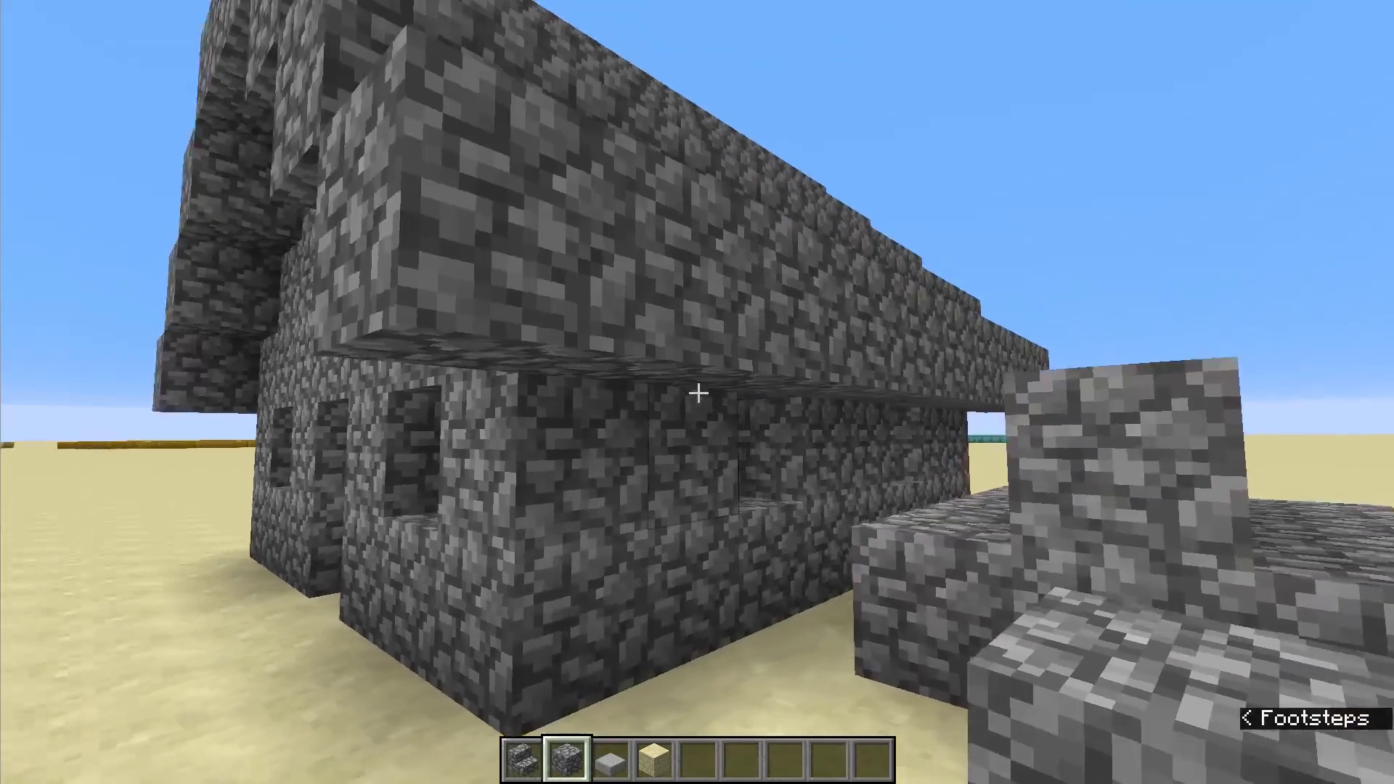
- Extend the front end of the lowest roof eave outward with cobblestone blocks, and break the added blocks away again
key(s)
key(a)
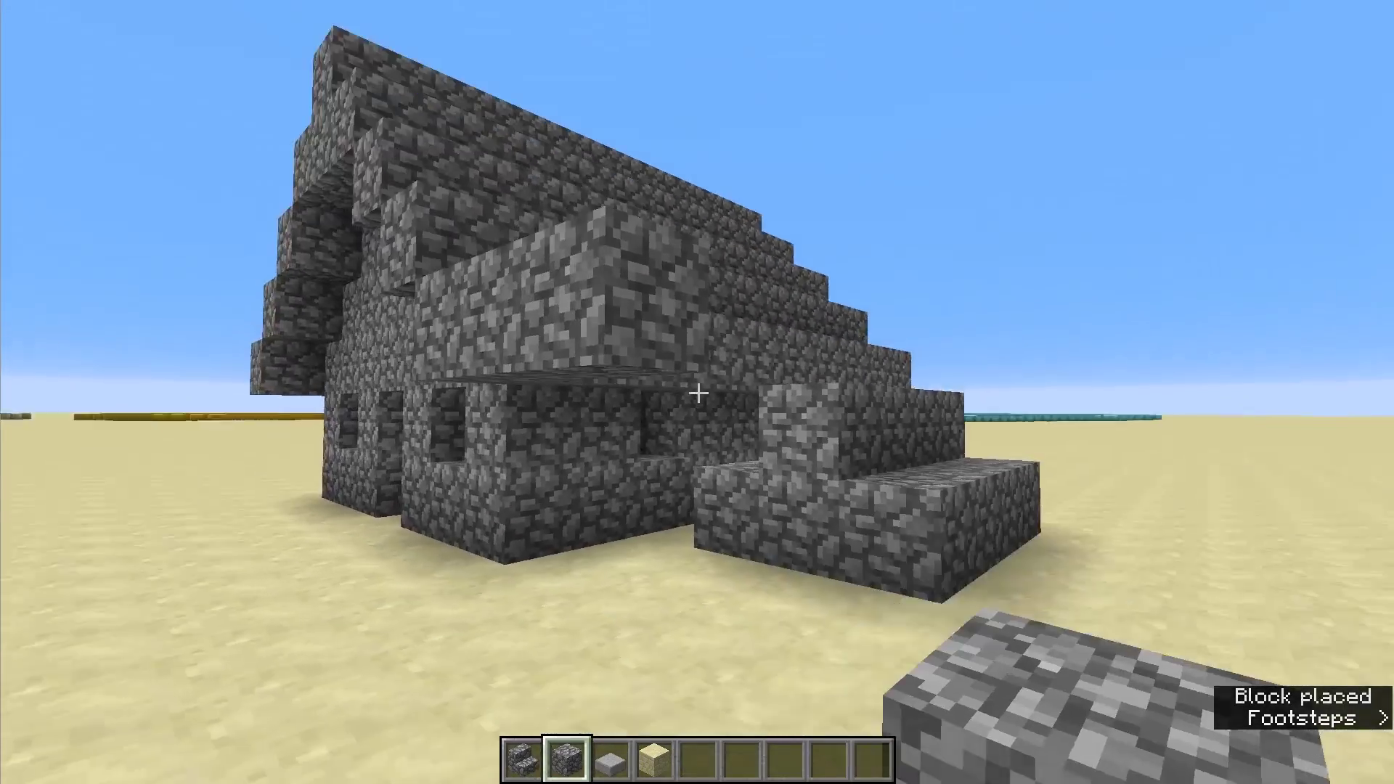
key(a)
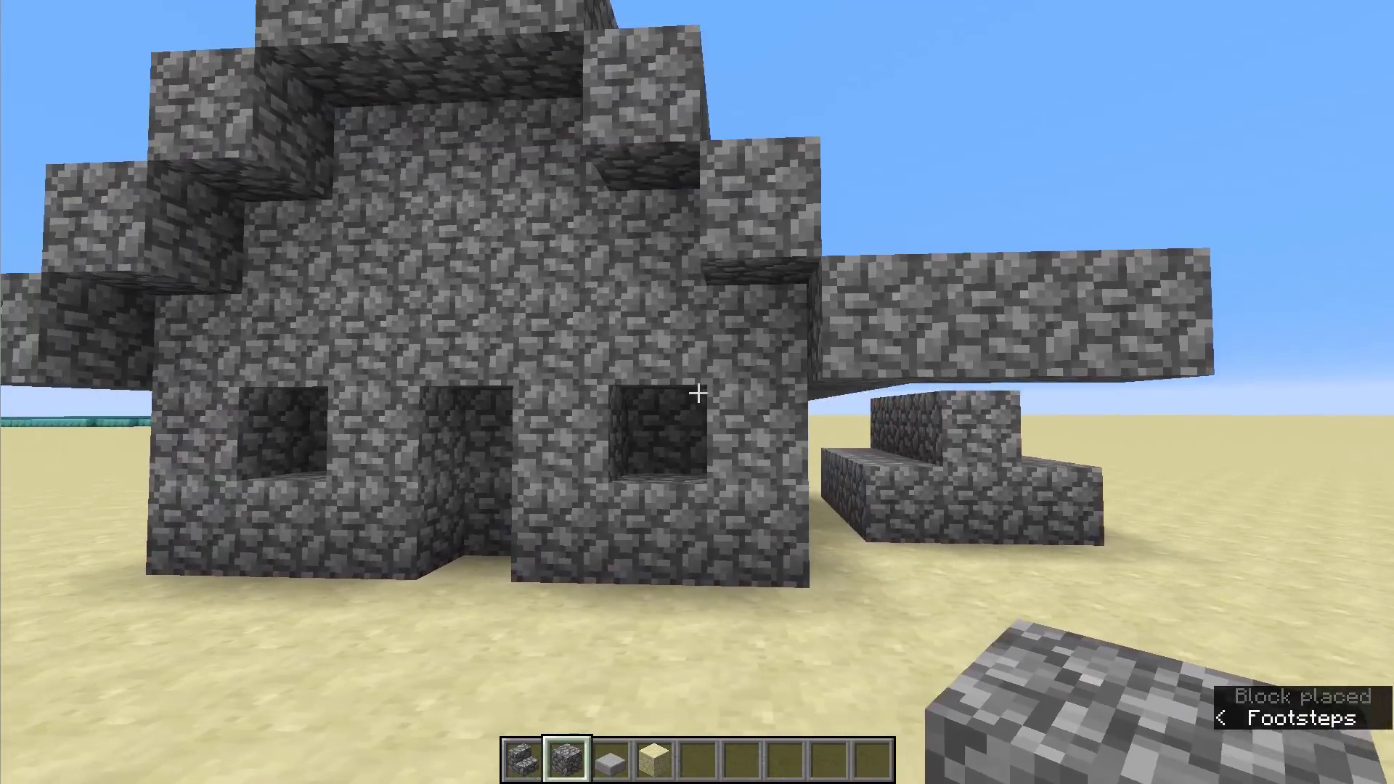
key(s)
key(w)
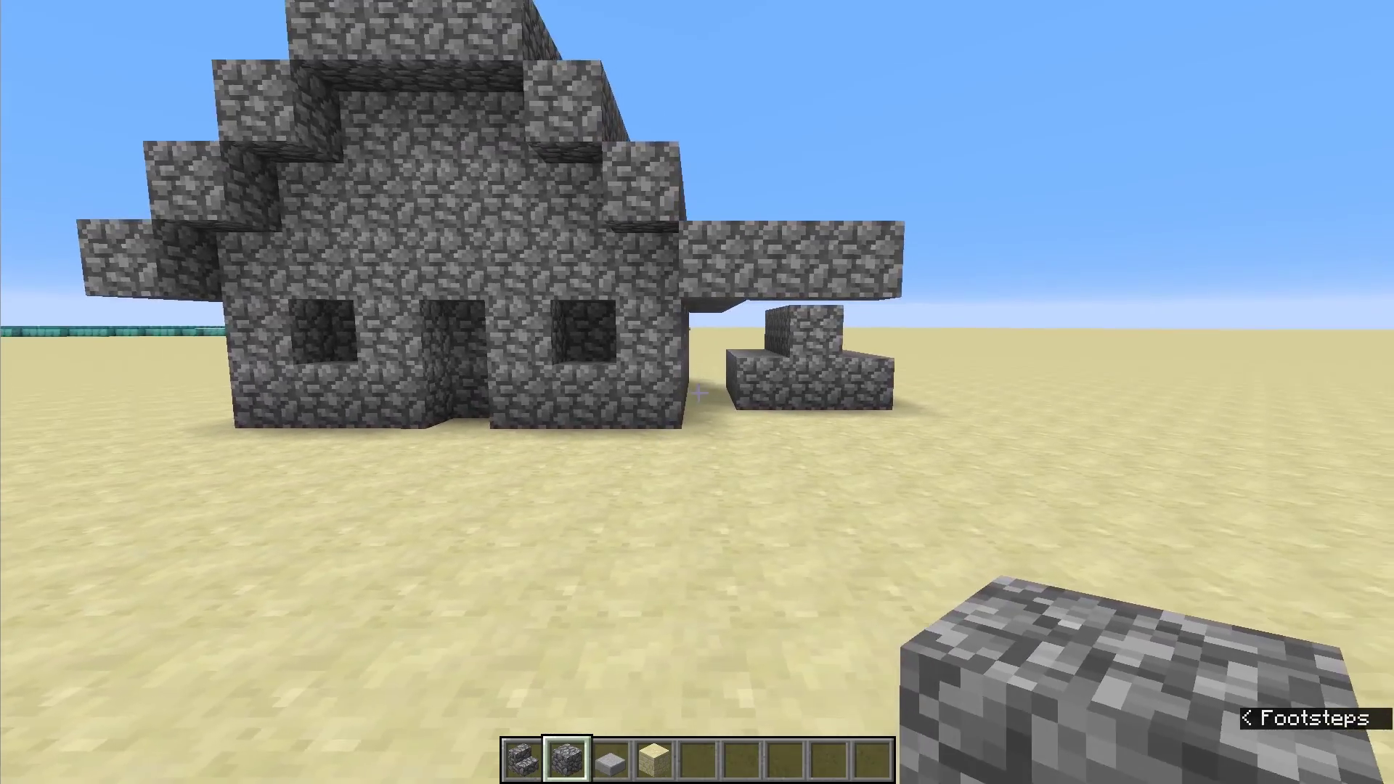
key(w)
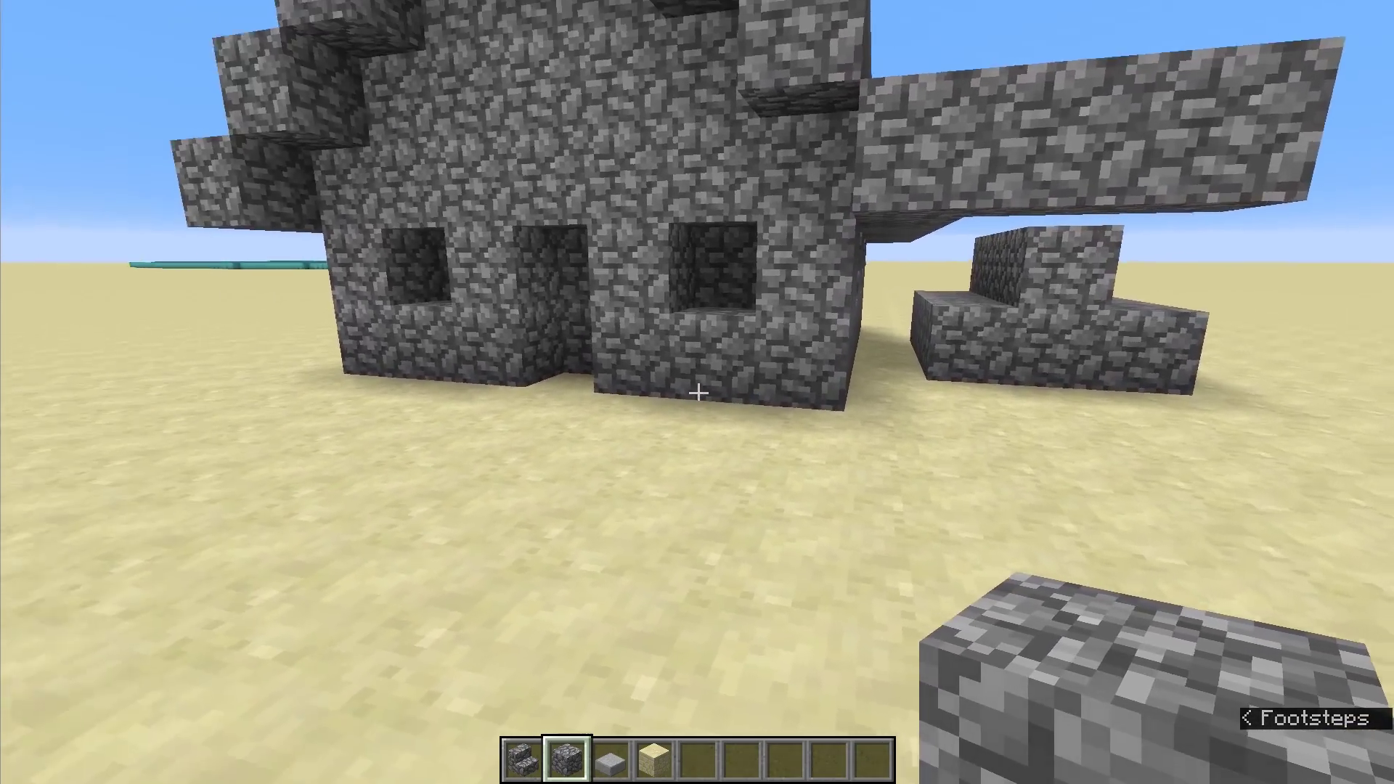
key(w)
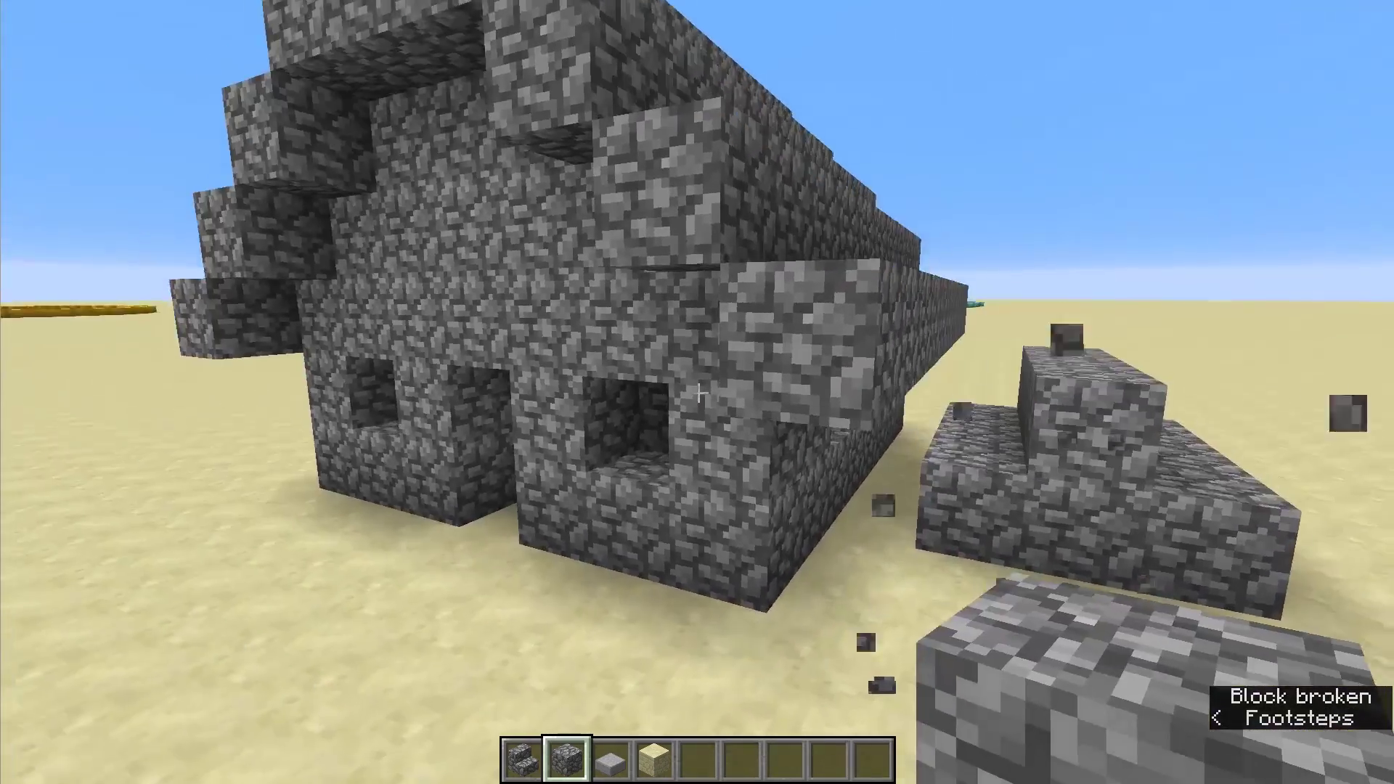
key(w)
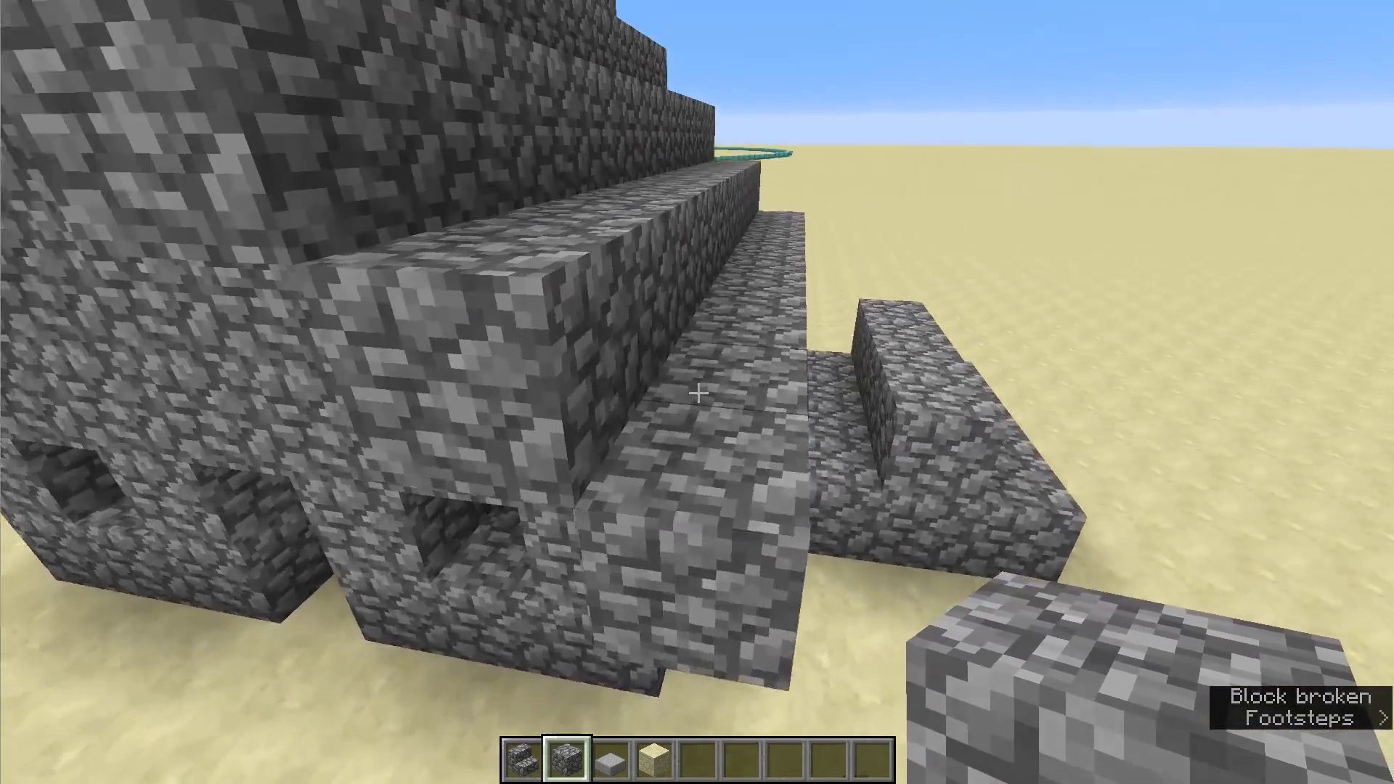
- Break away the lowest cobblestone roof row along the side facing the small separate structure
click(696, 393)
key(w)
click(698, 393)
click(698, 392)
click(698, 392)
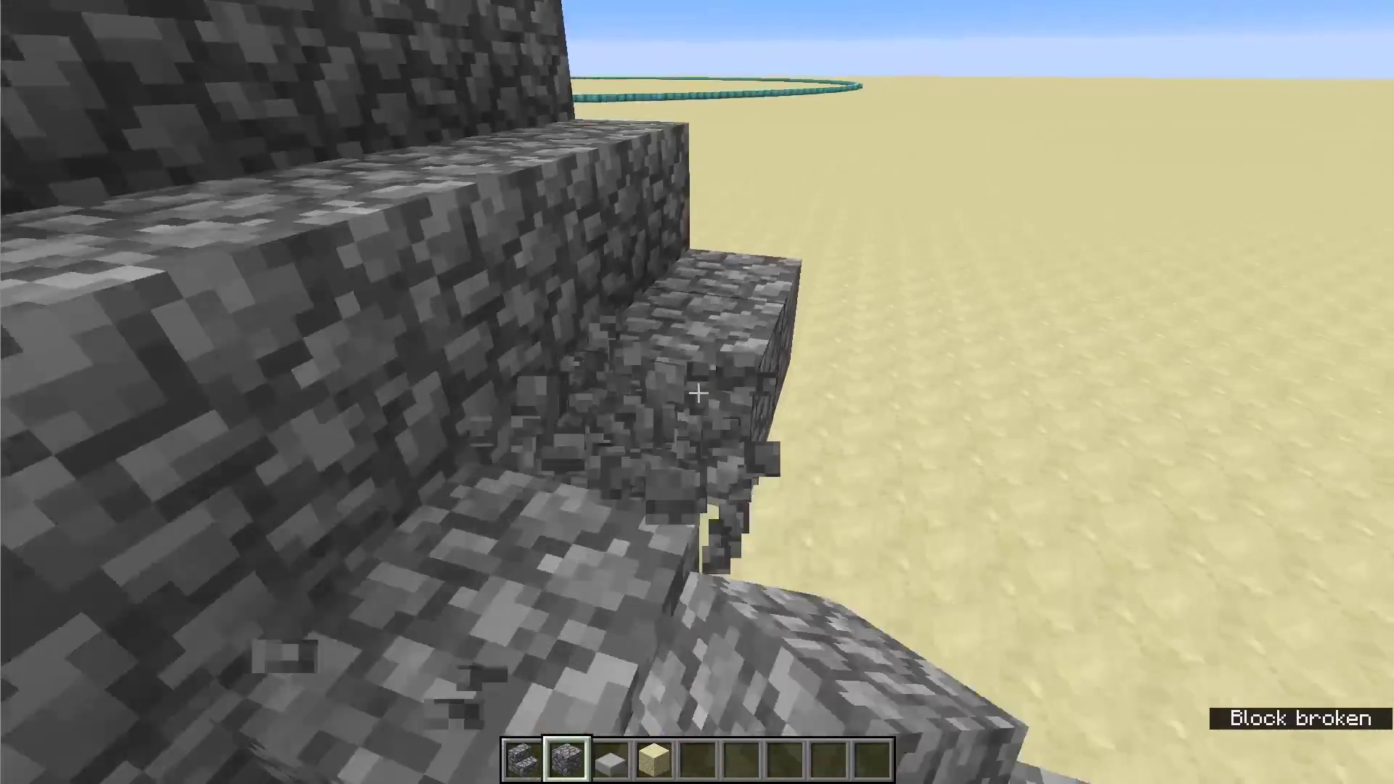
click(697, 393)
key(w)
click(697, 393)
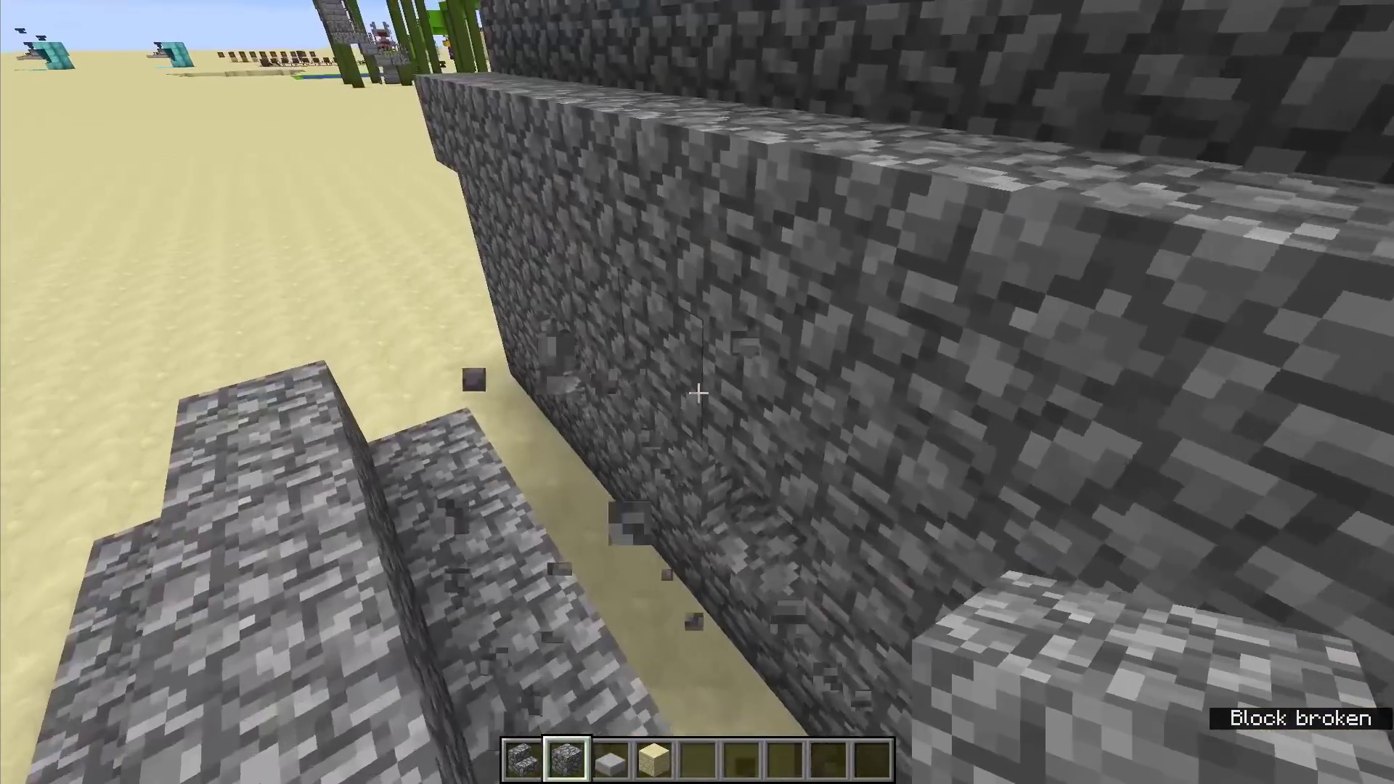
- Rebuild the lowest roof overhang along that side wall with cobblestone blocks, up to the front gable
key(s)
key(shift)
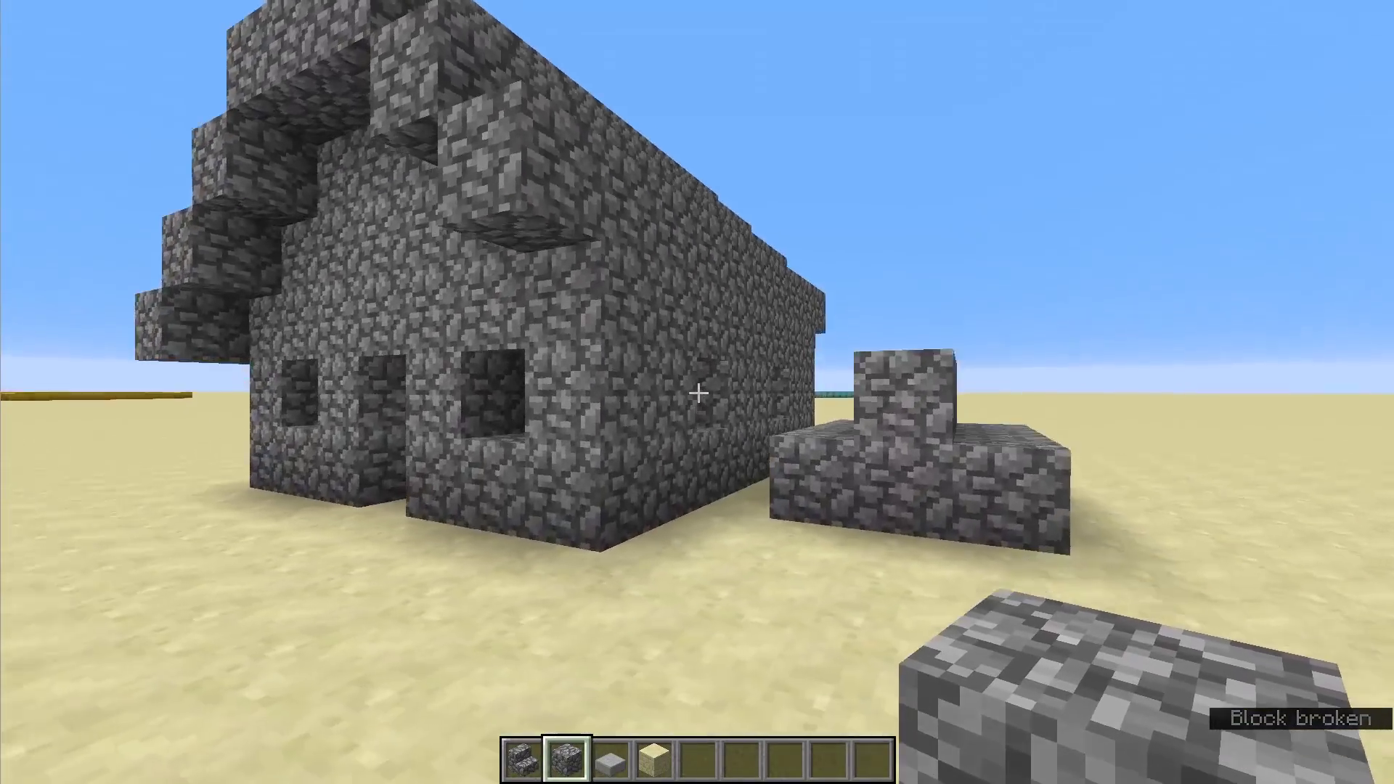
key(space)
key(space)
key(w)
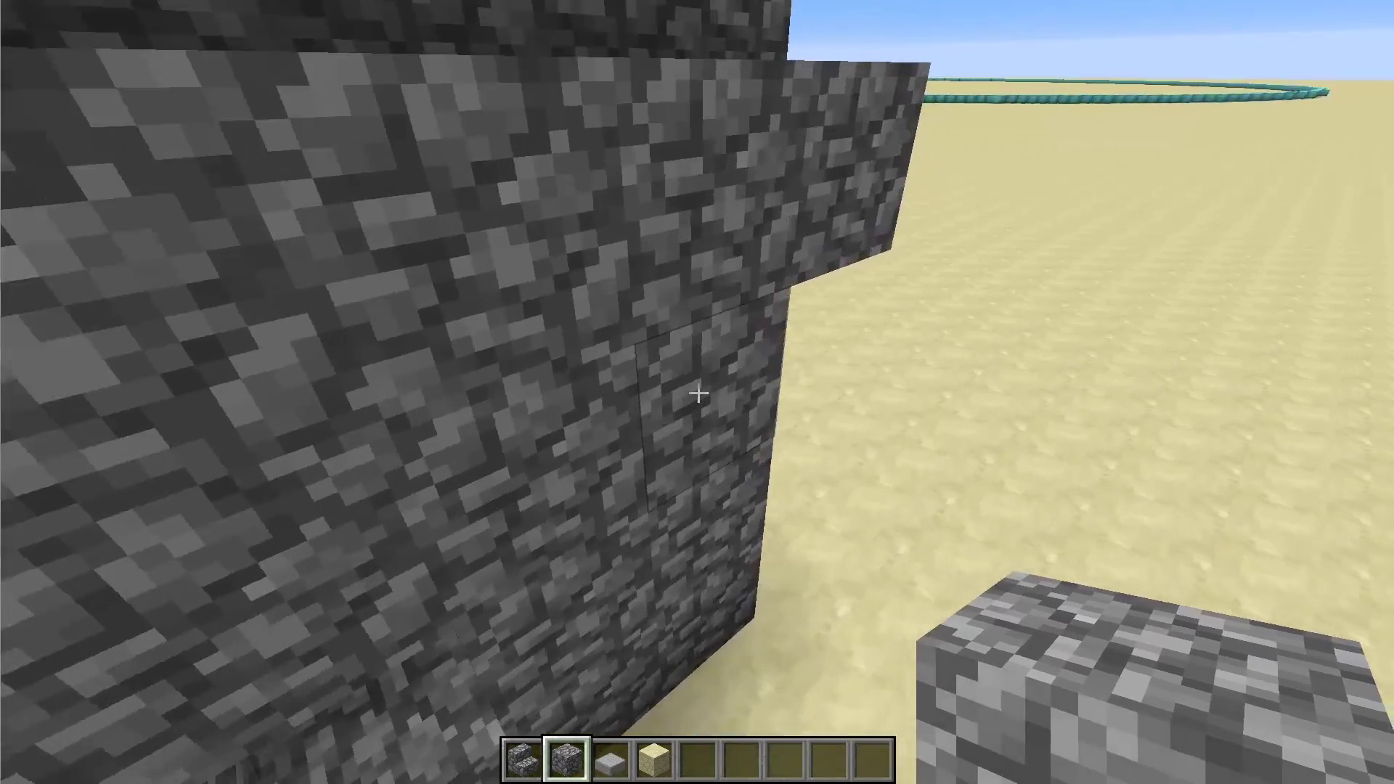
right_click(697, 393)
key(s)
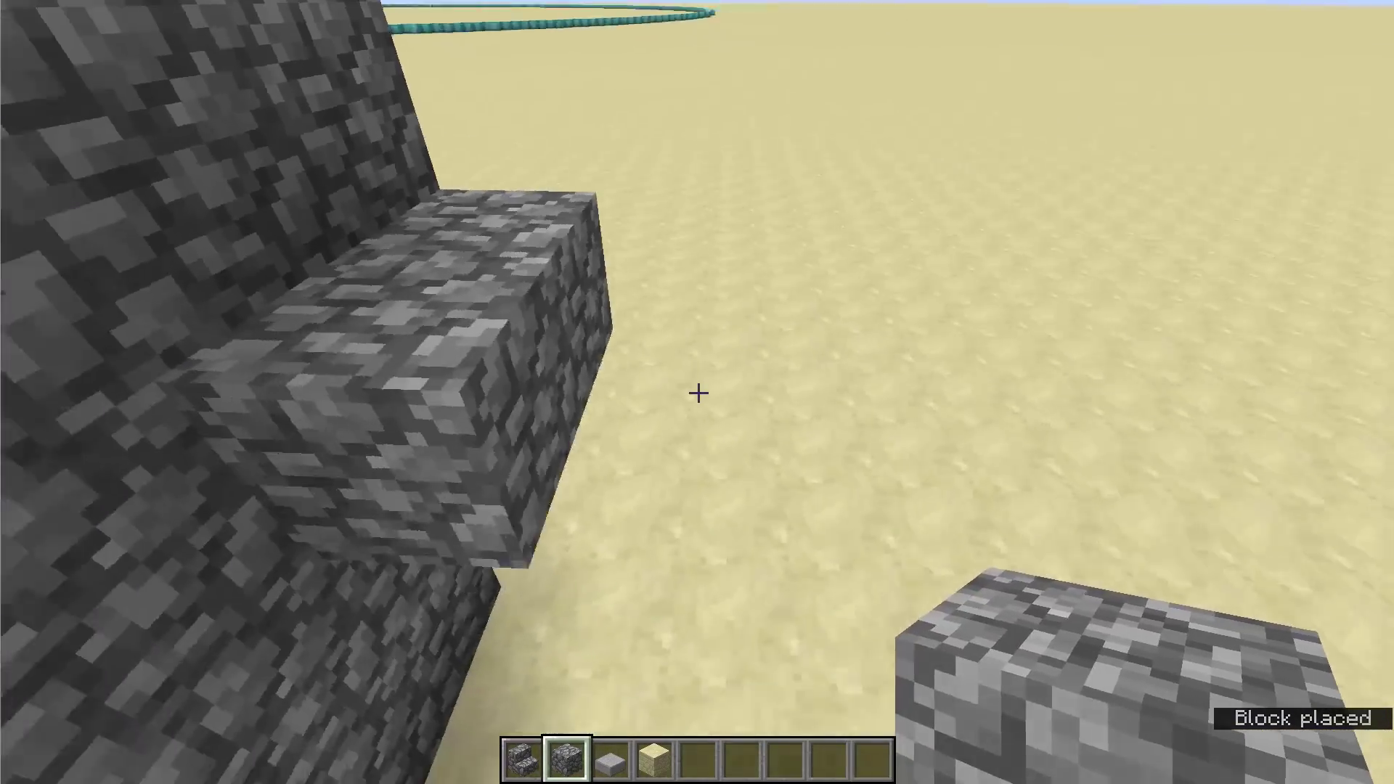
key(s)
key(shift)
right_click(697, 393)
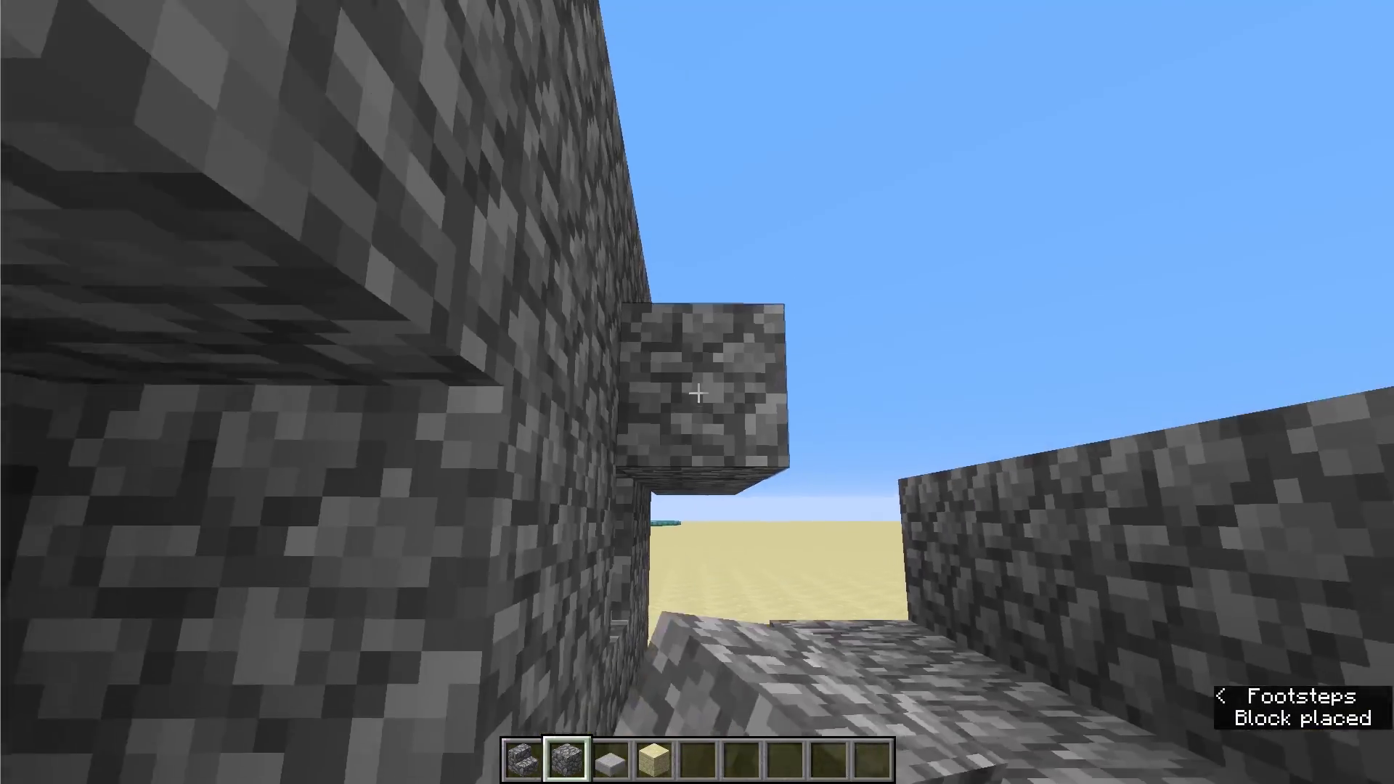
right_click(698, 393)
key(s)
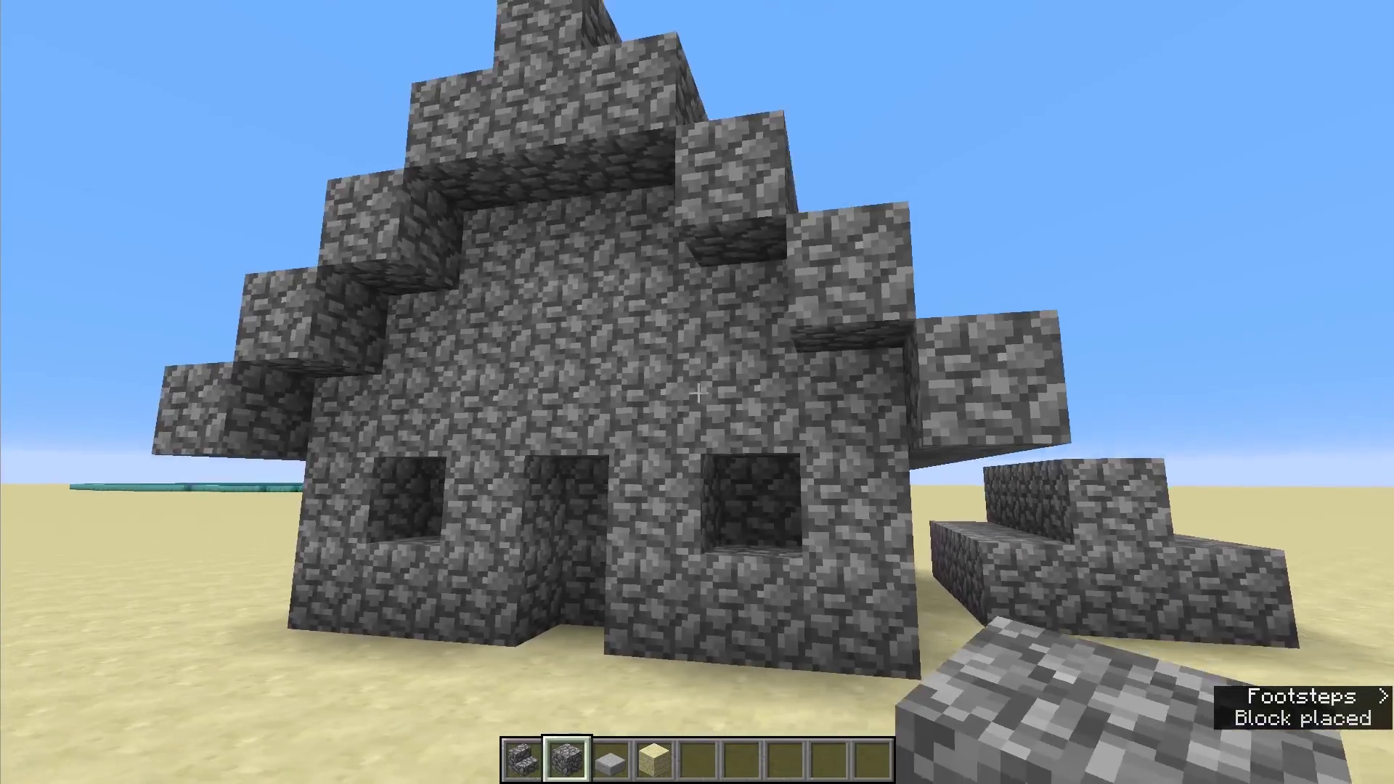
- Back away from the house, save the world and quit to the title screen
key(s)
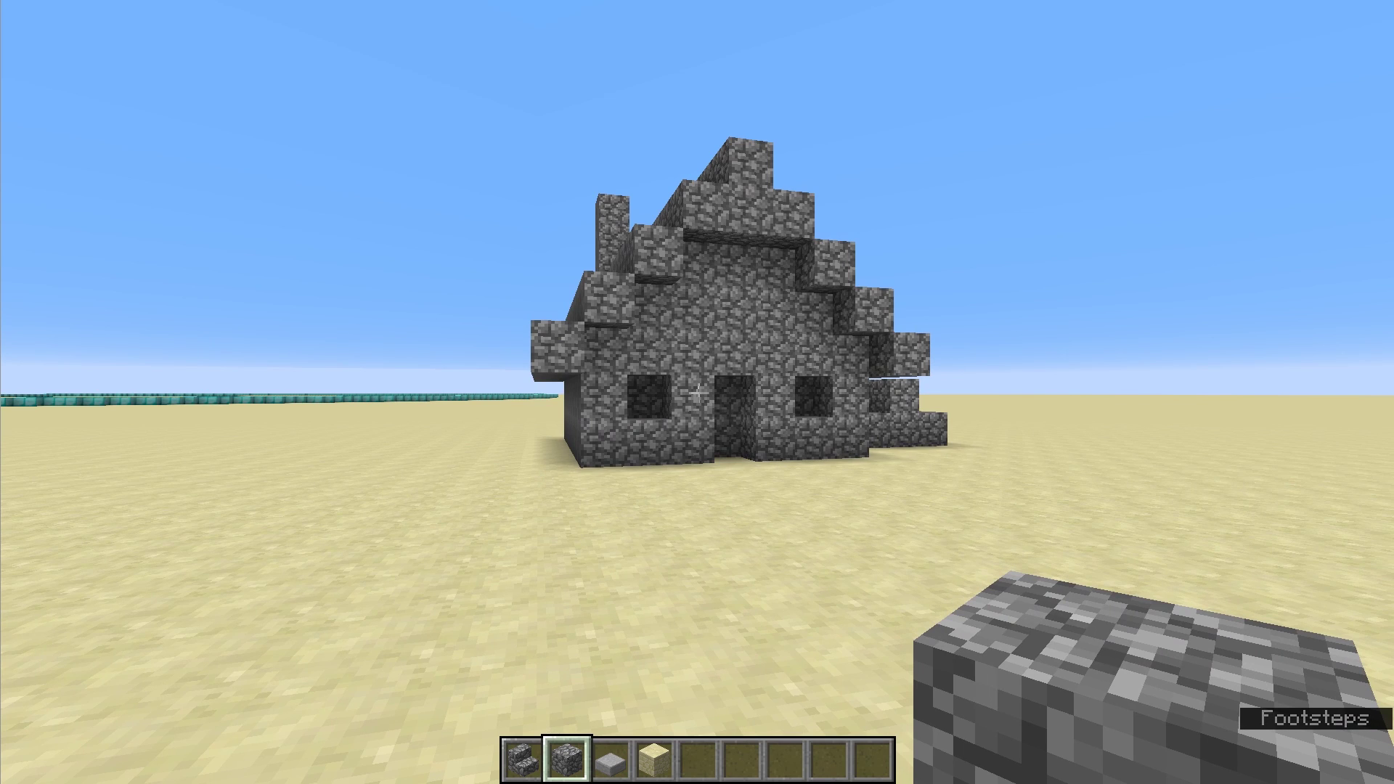
key(Escape)
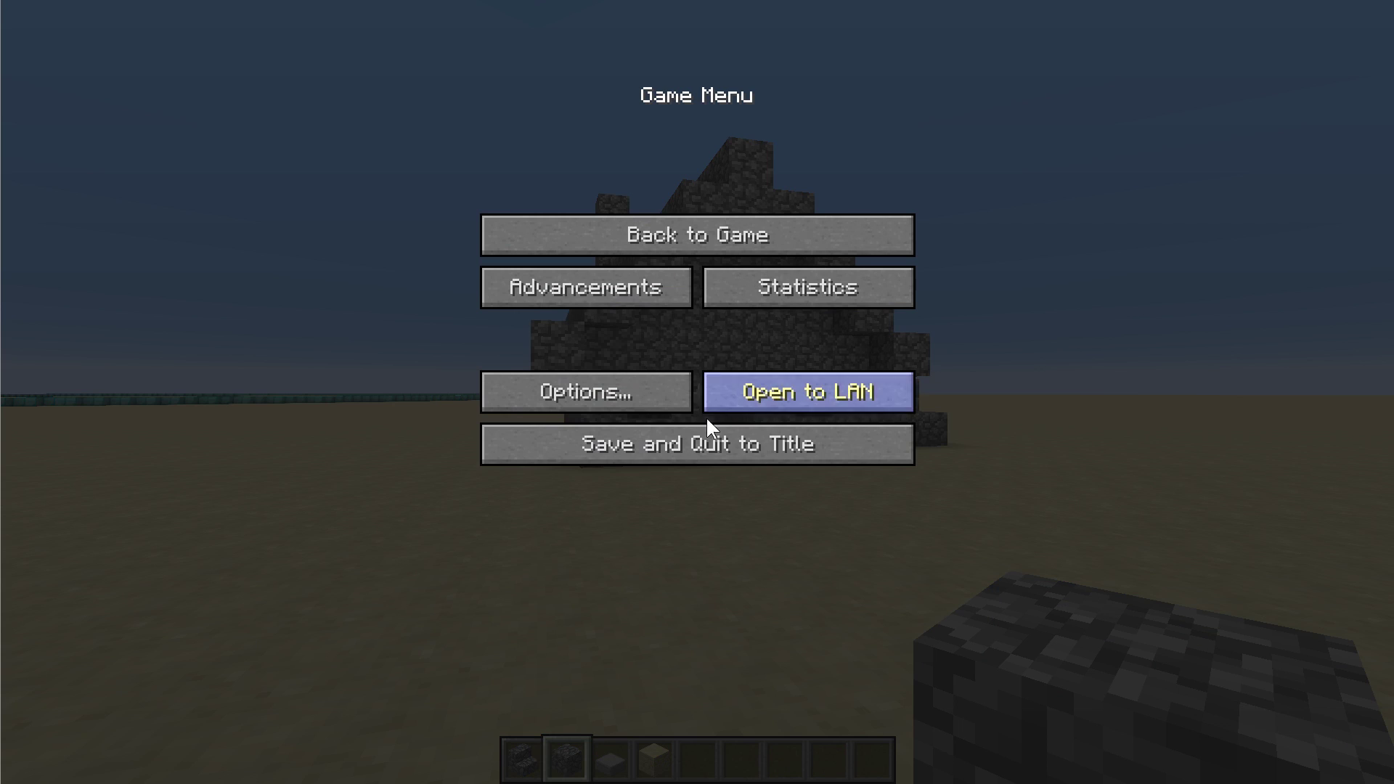
click(738, 446)
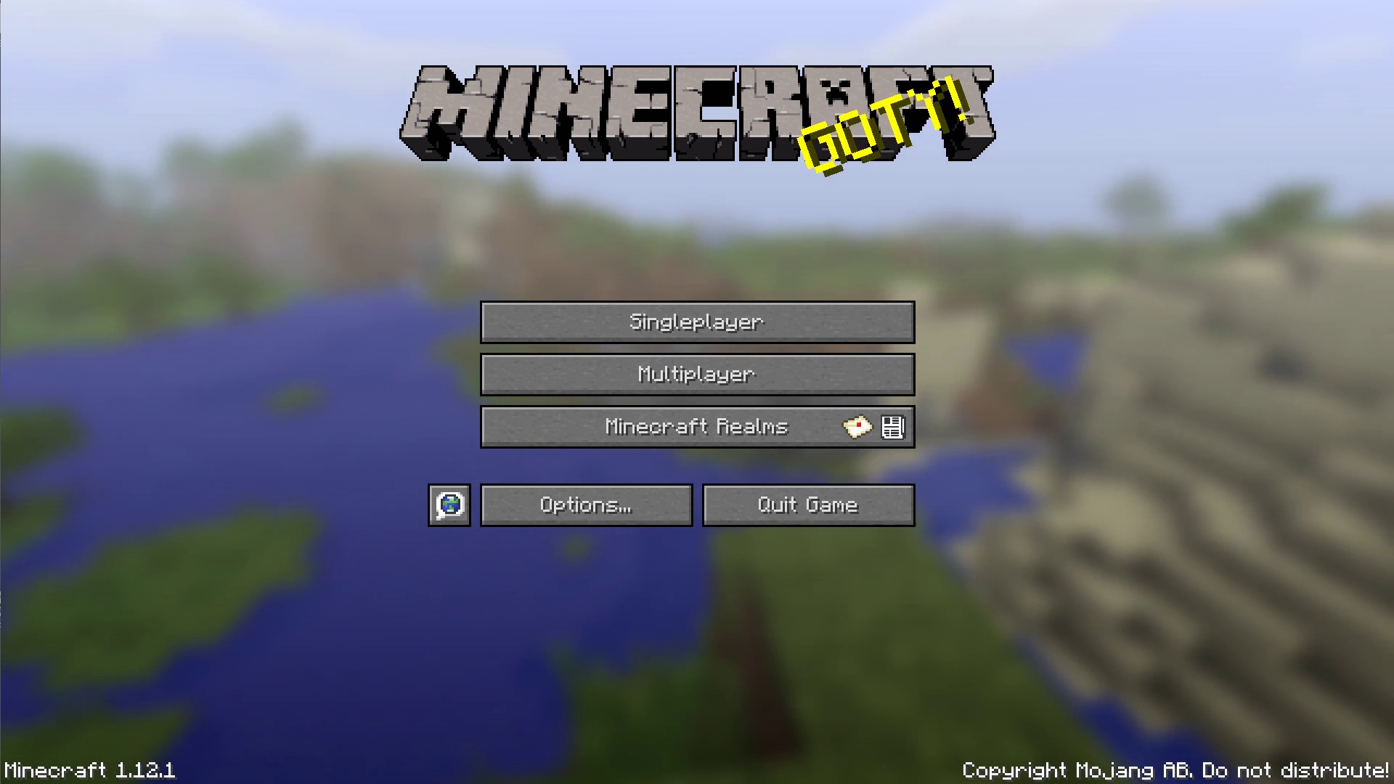
- Switch to Mineways, open the Observer Golems world and enlarge the map window
drag(1058, 158, 365, 123)
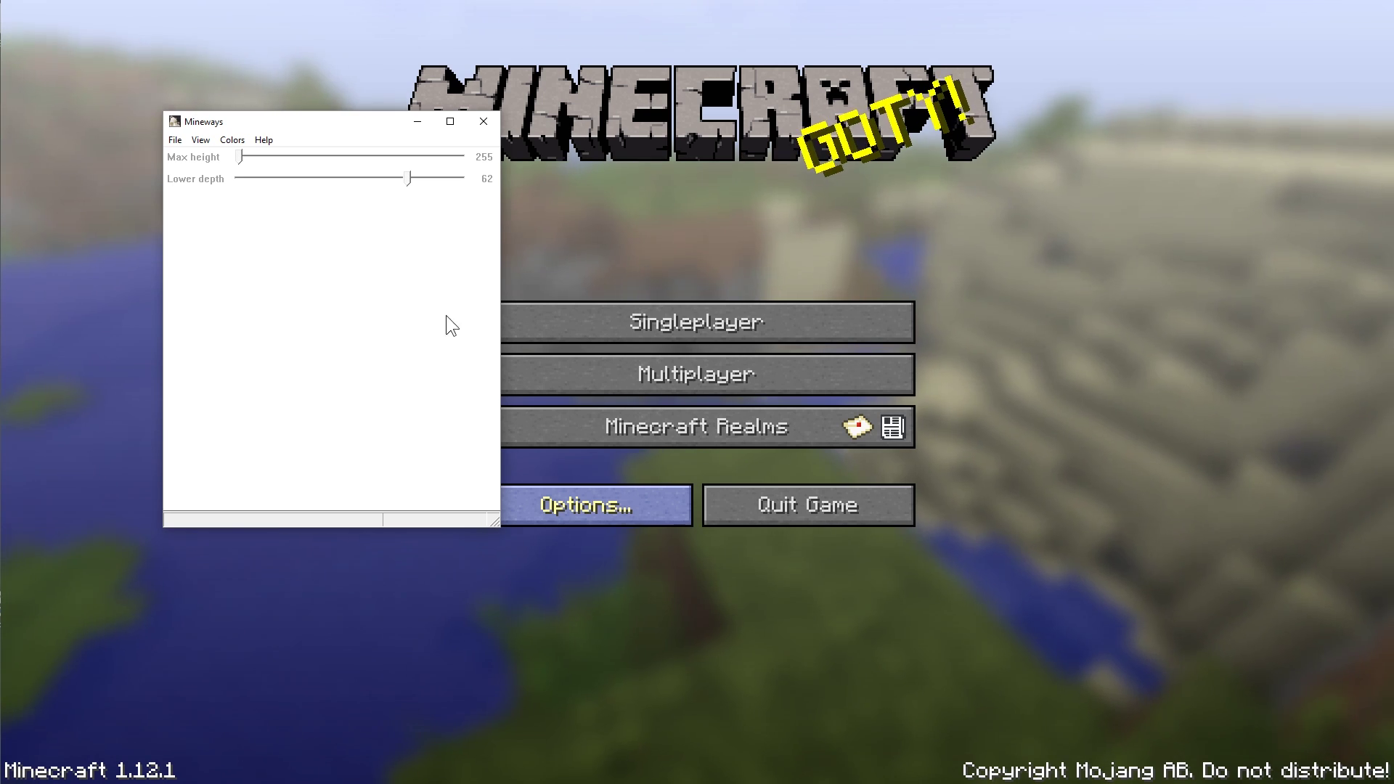
click(174, 140)
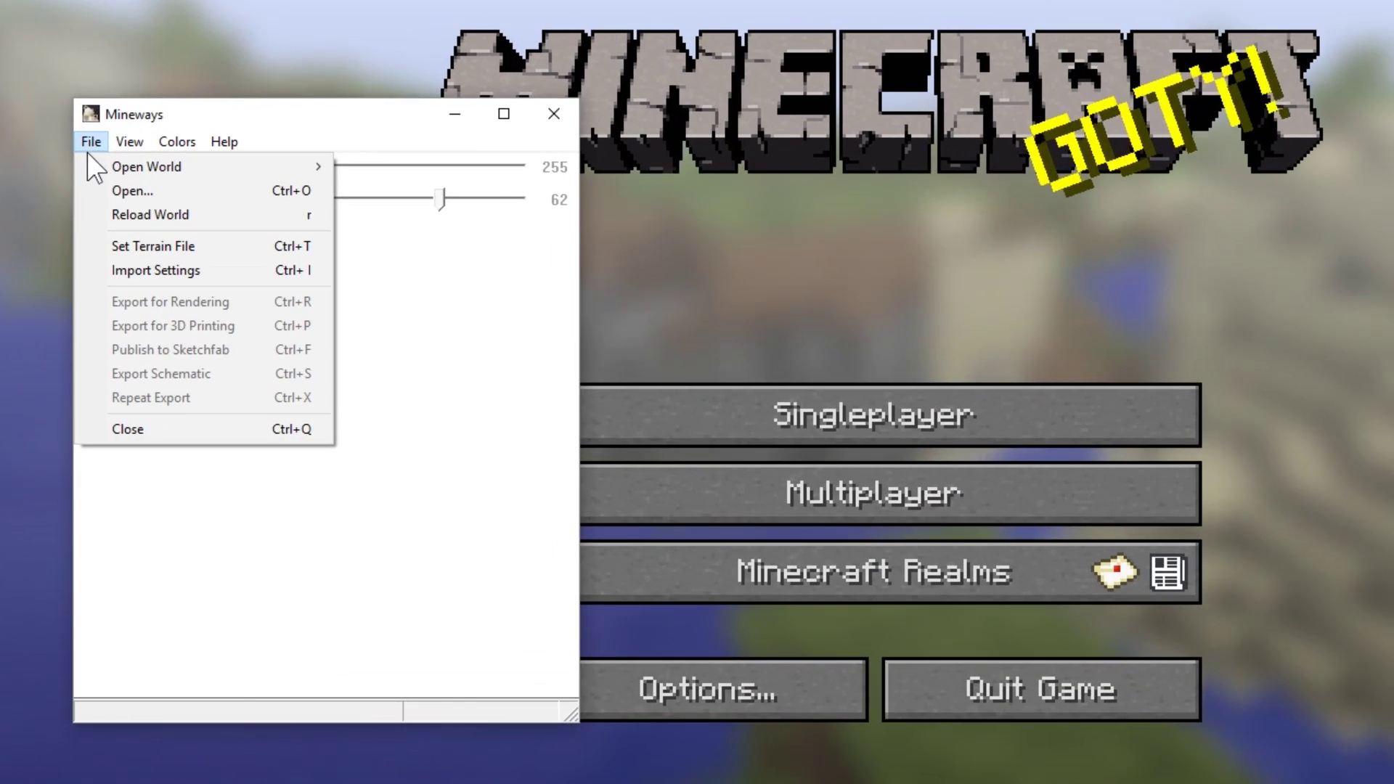
mouse_move(94, 166)
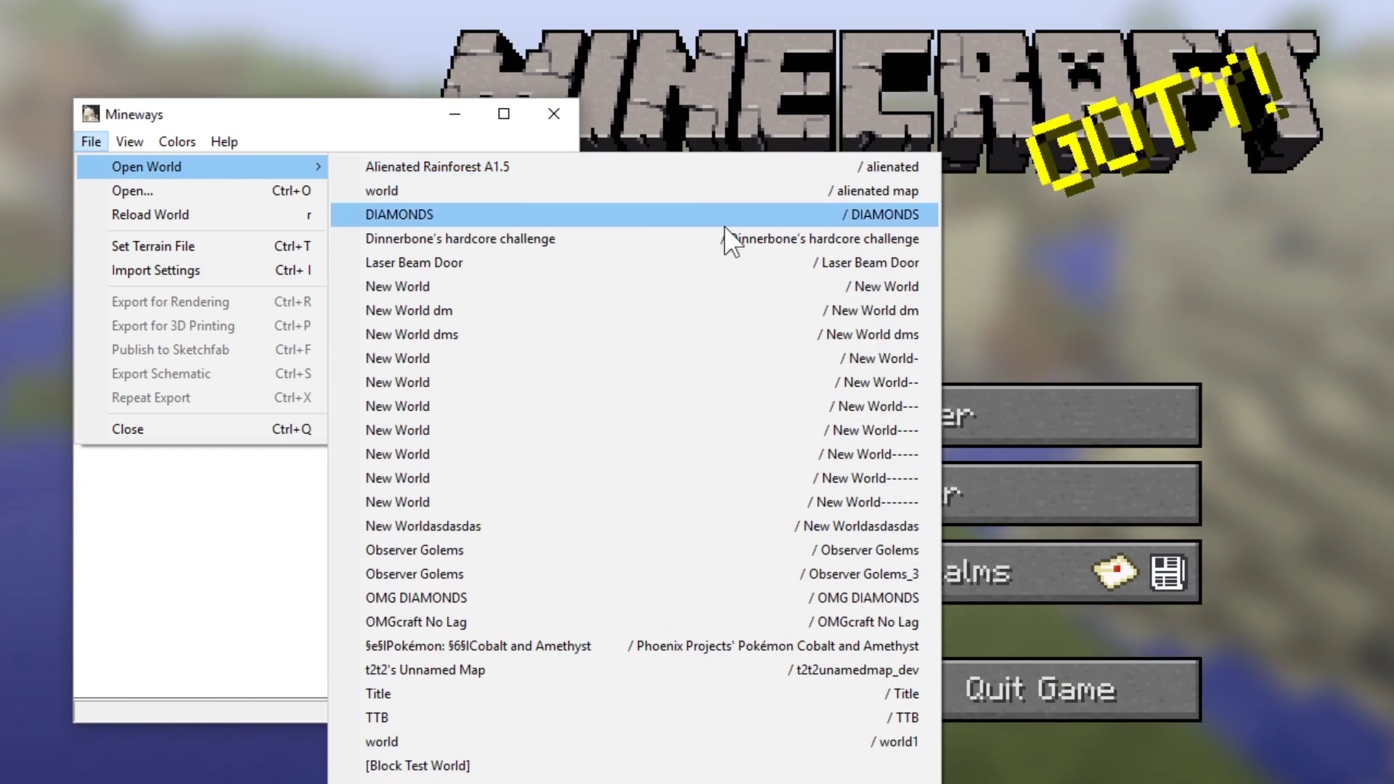
click(699, 556)
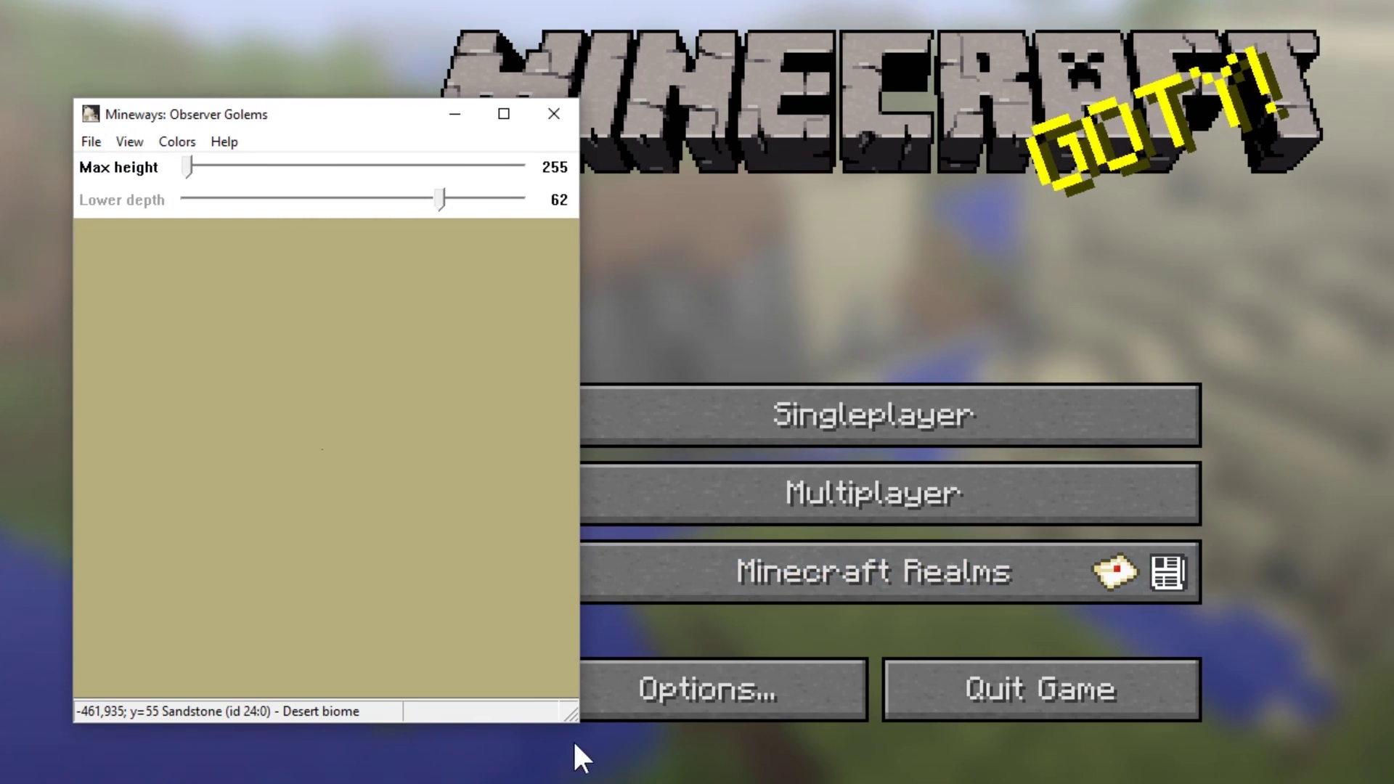
drag(575, 710, 1364, 783)
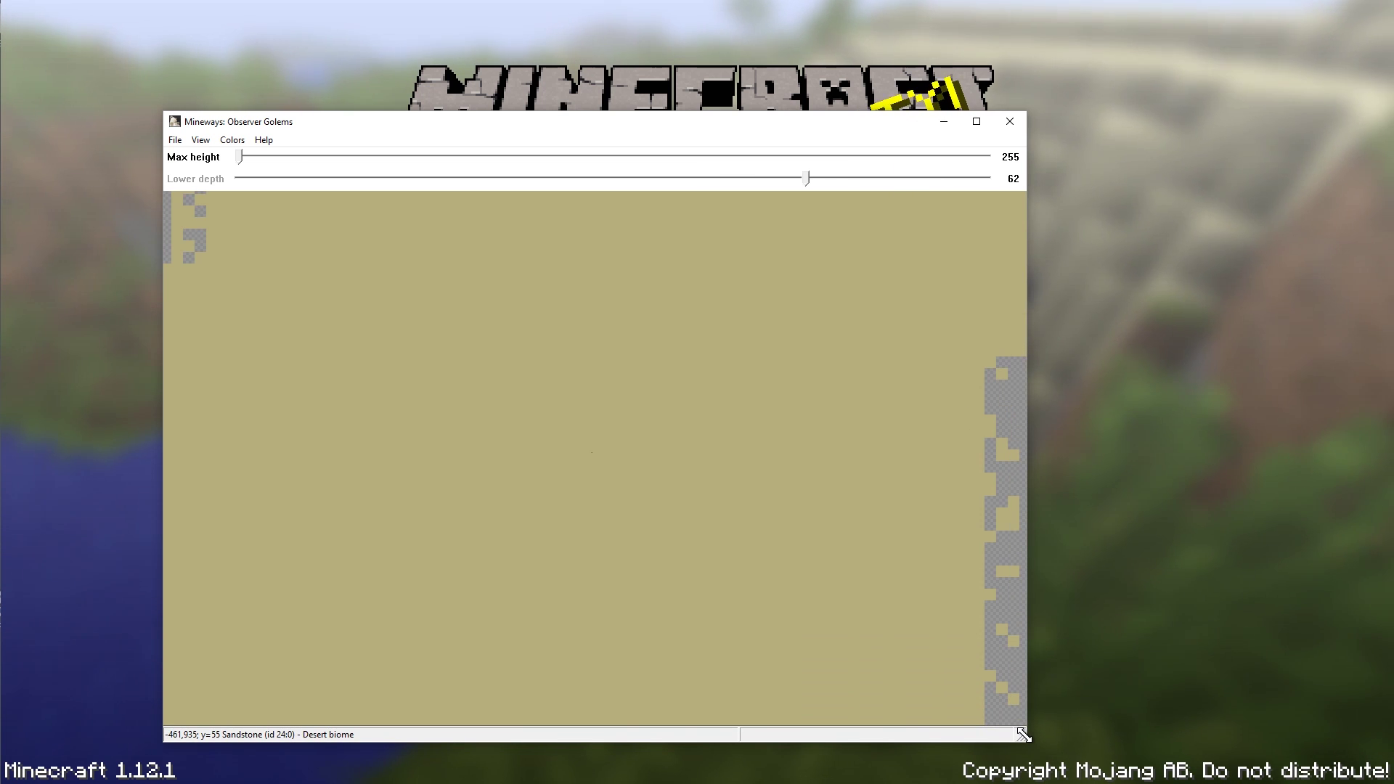
drag(1023, 736, 1028, 737)
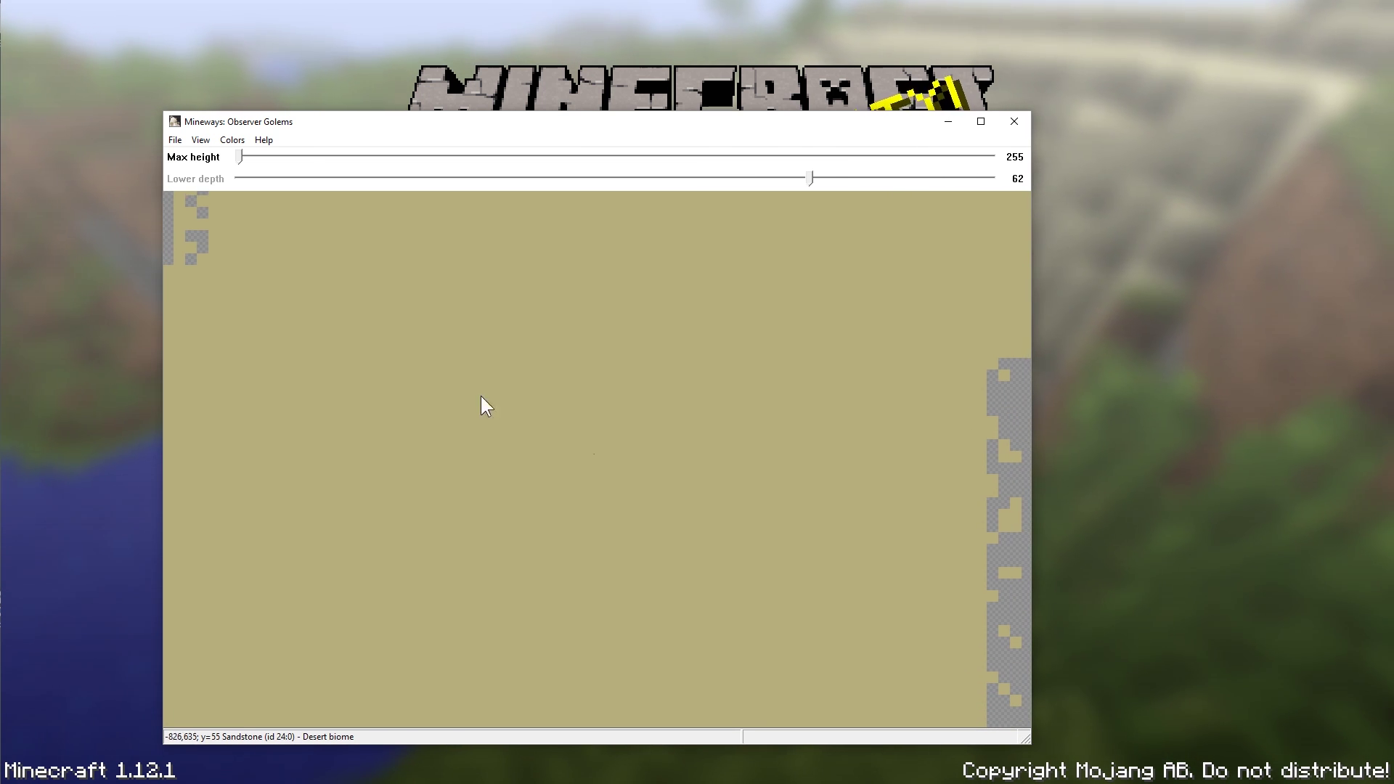
- Jump the map view to the player's location in the Observer Golems world
drag(533, 411, 838, 389)
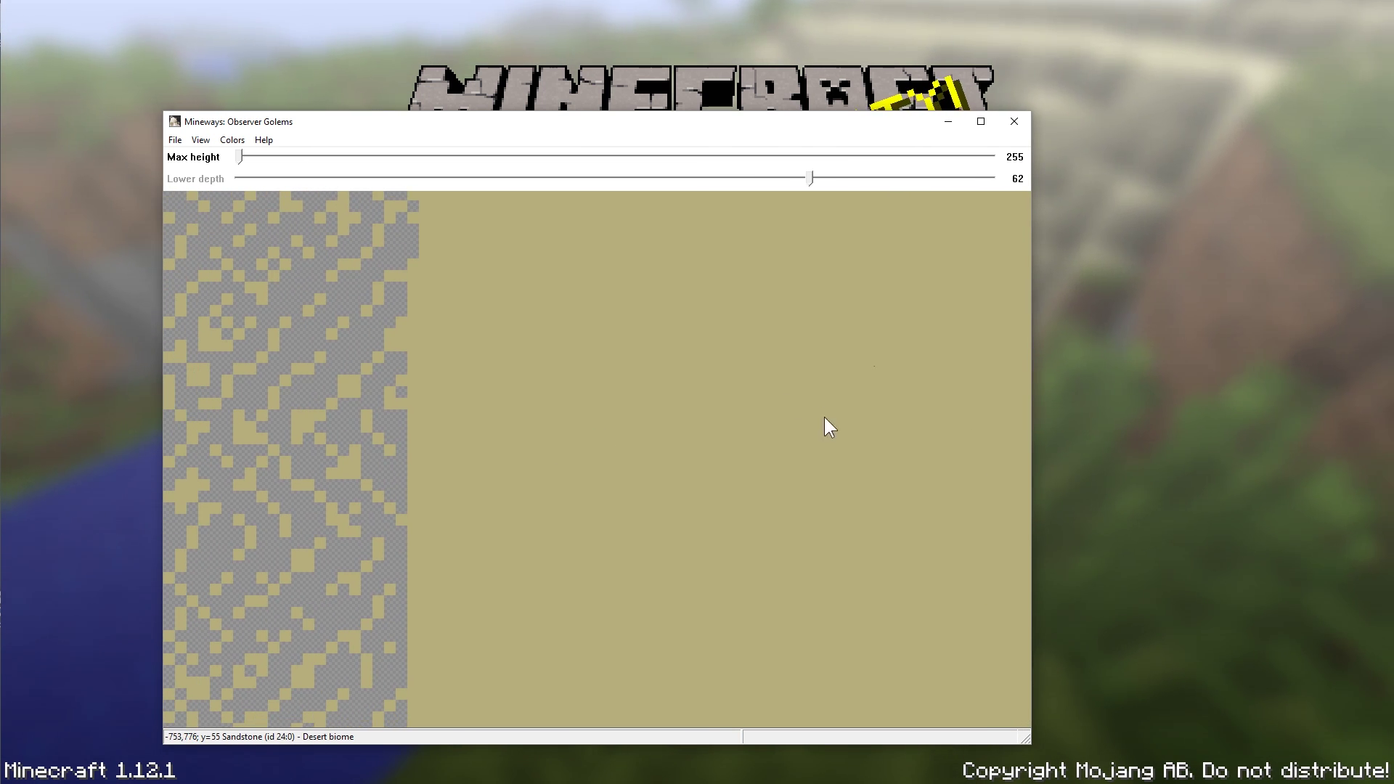
drag(664, 498, 465, 654)
drag(415, 321, 595, 302)
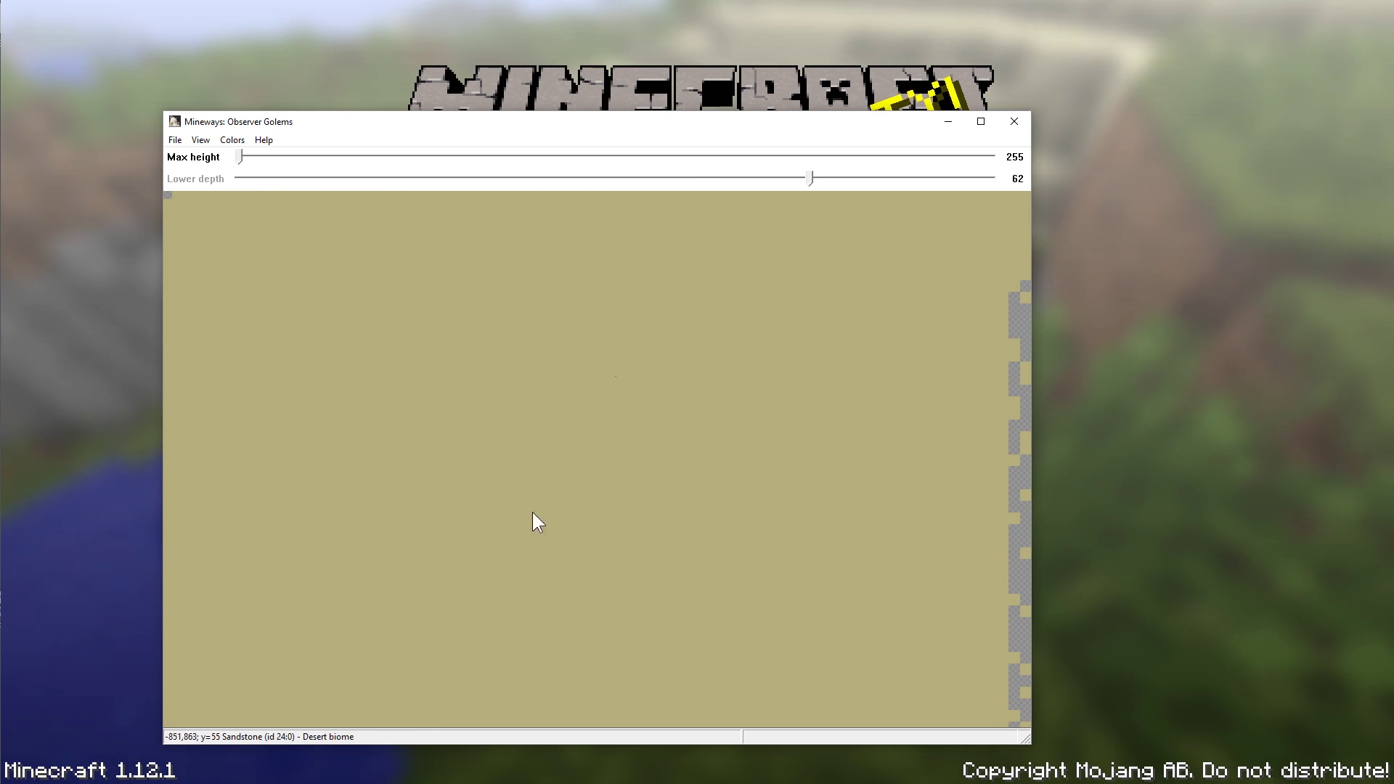
click(175, 141)
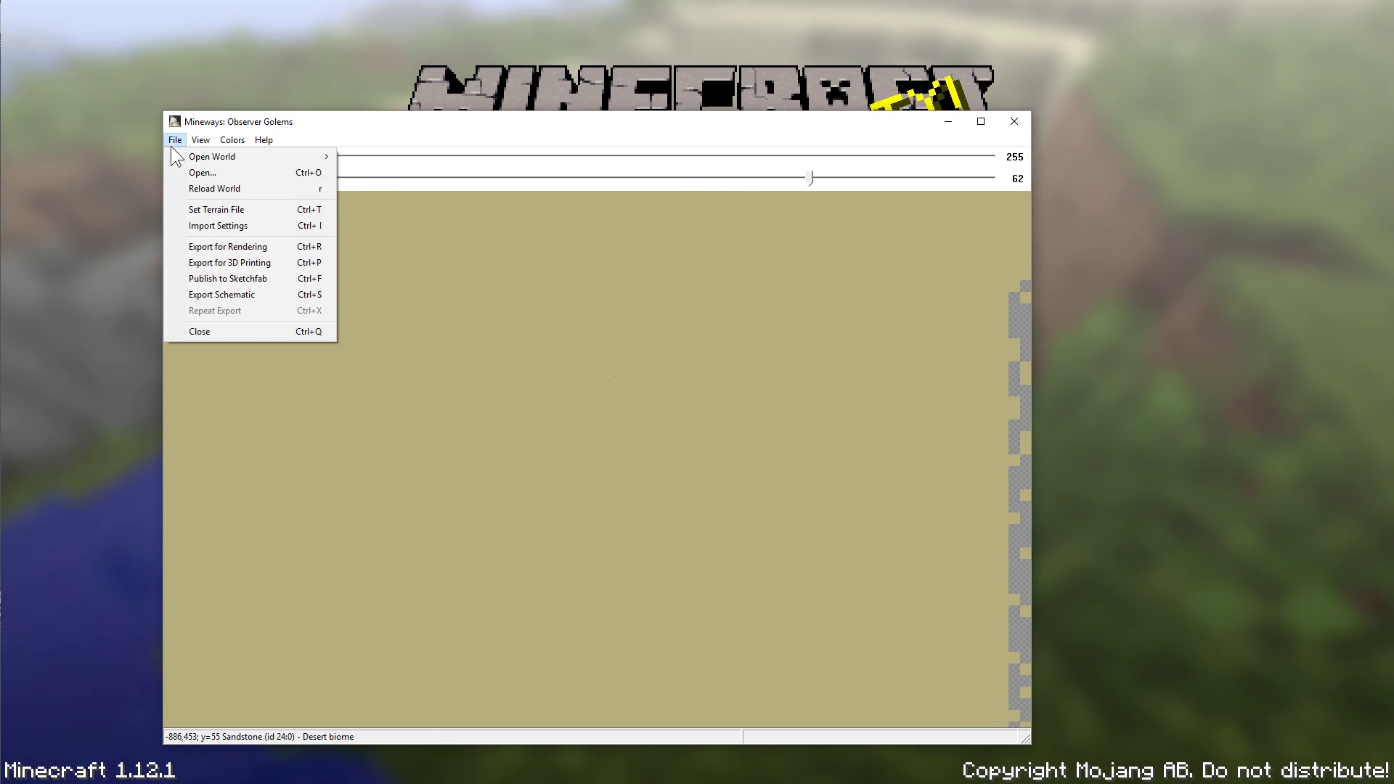
mouse_move(261, 156)
click(199, 140)
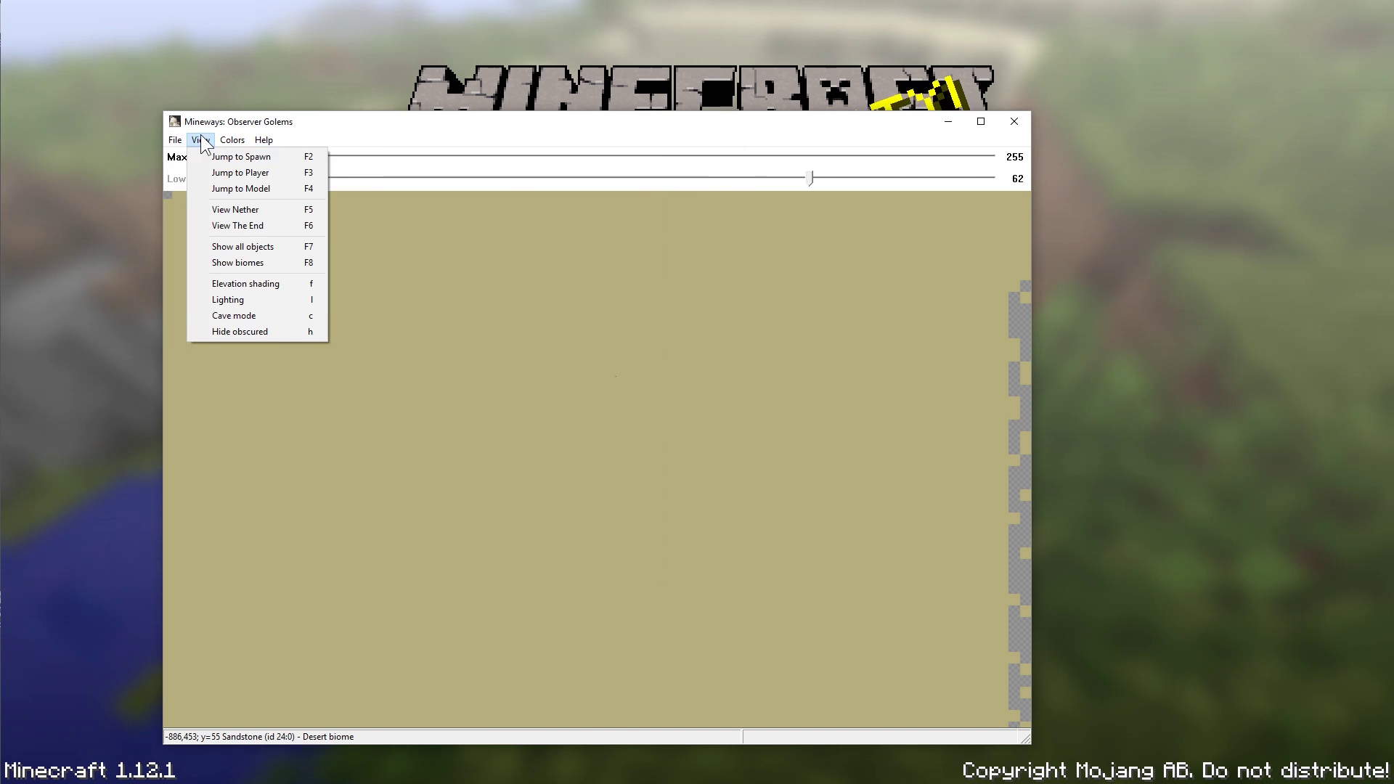
click(198, 140)
click(200, 141)
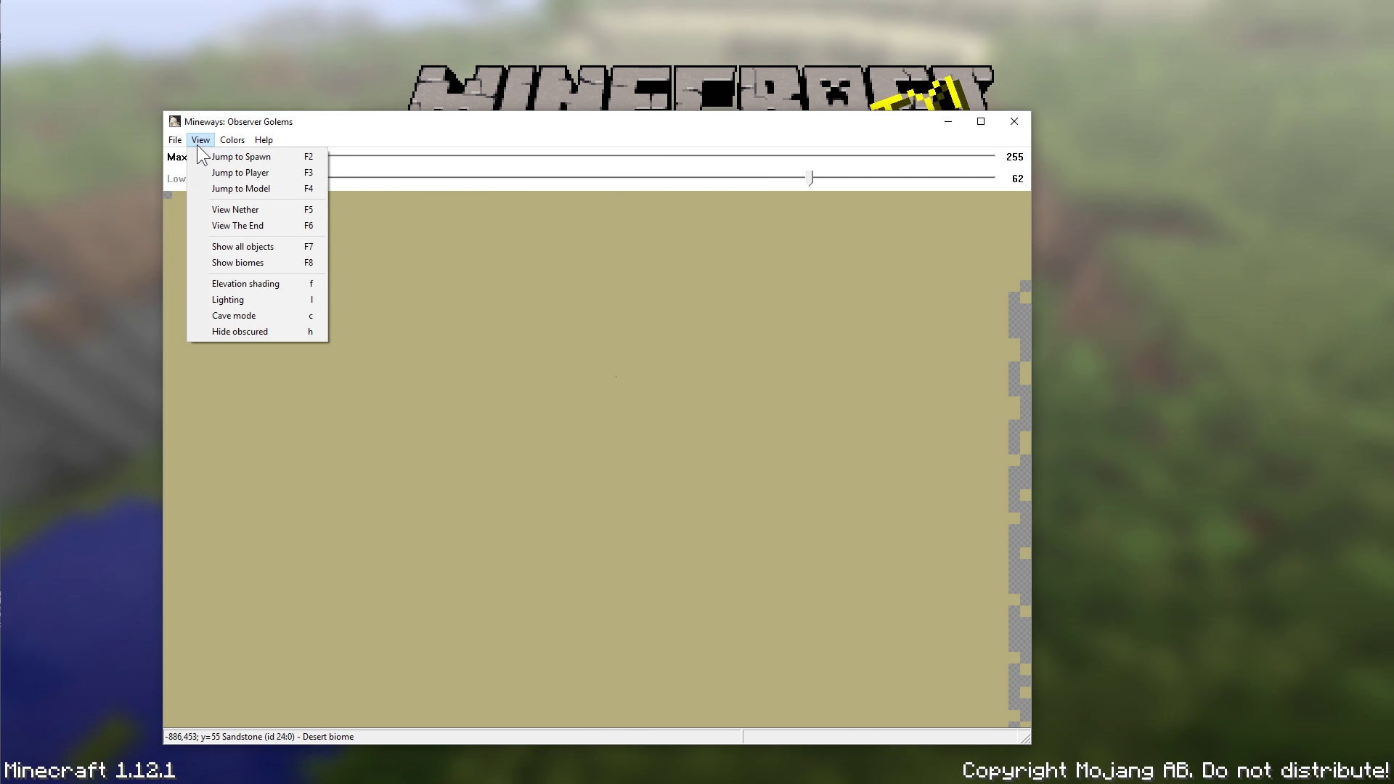
click(280, 176)
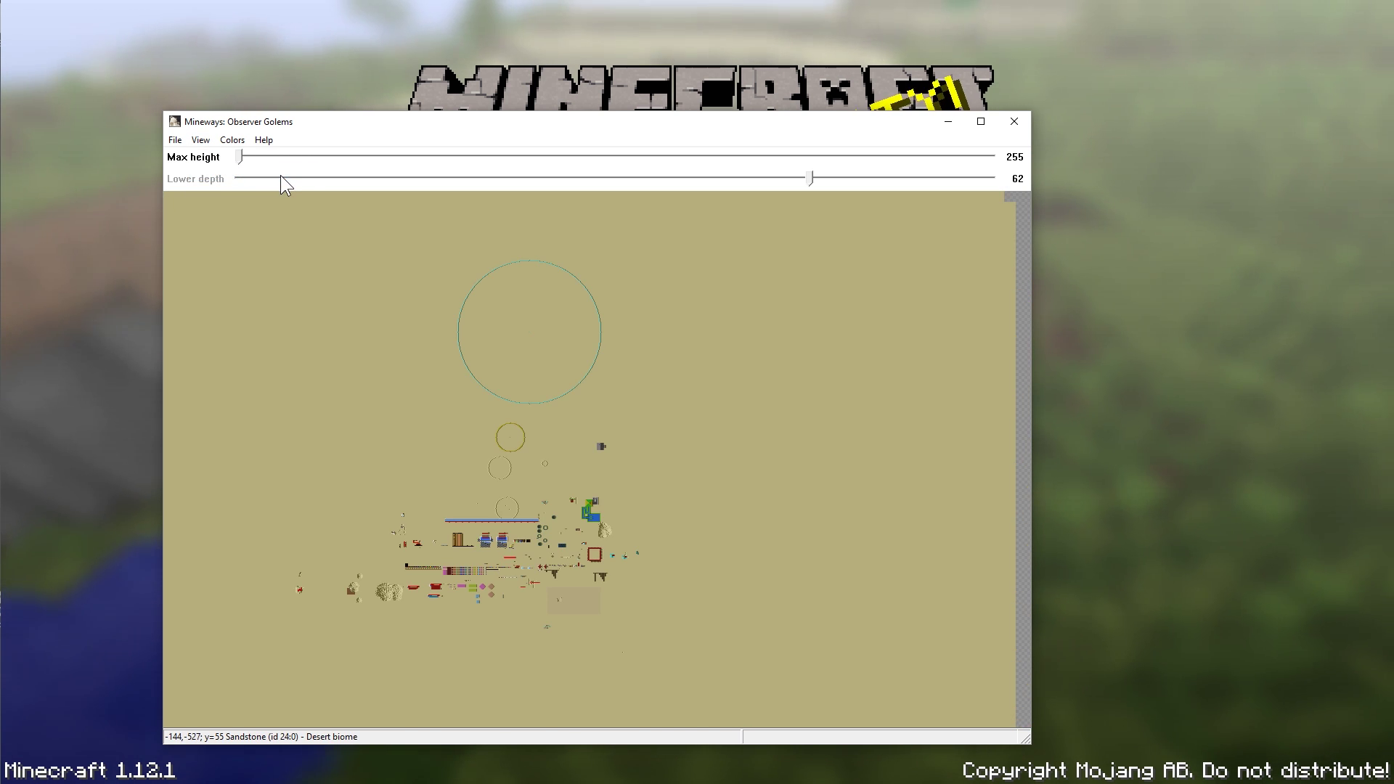
- Find the cobblestone house on the Observer Golems map and enlarge the view around it
scroll(603, 443, up, 8)
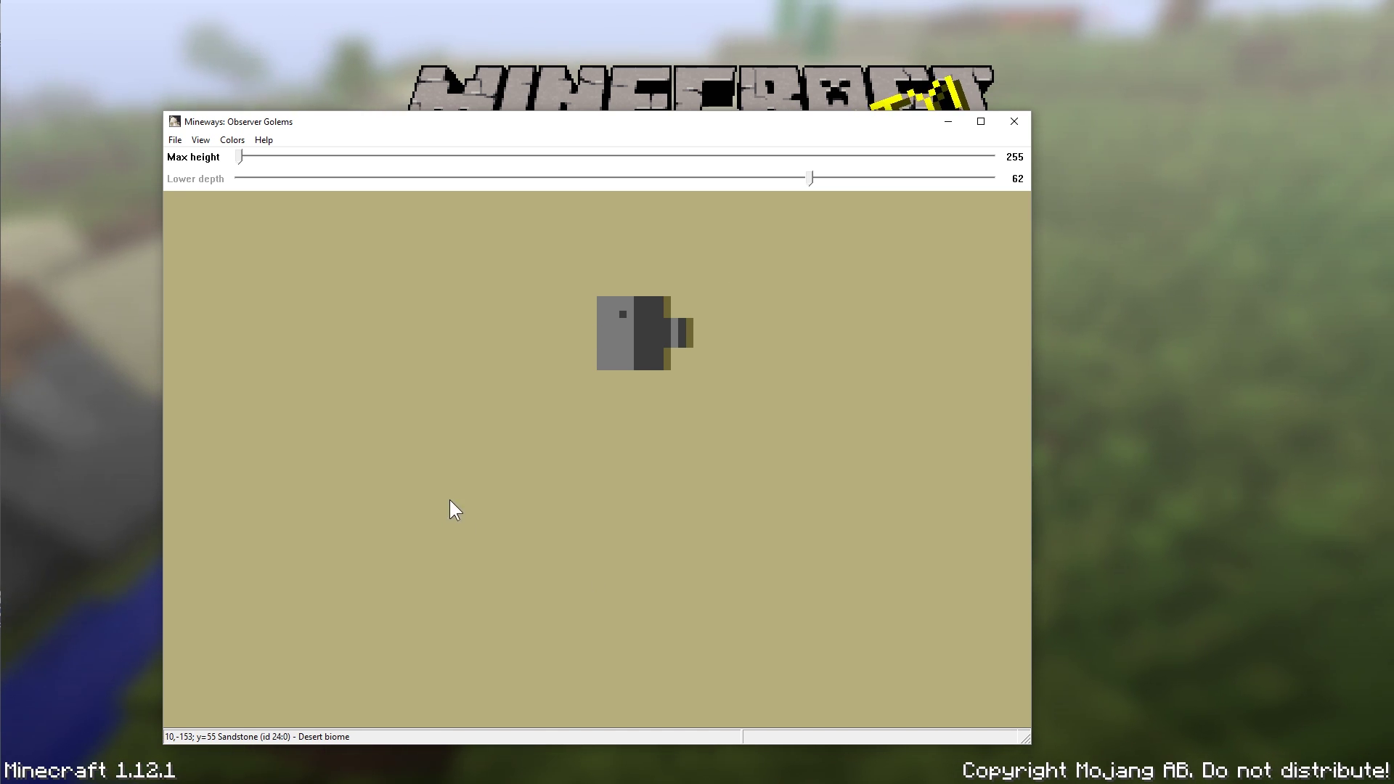
scroll(451, 505, down, 10)
scroll(585, 352, up, 1)
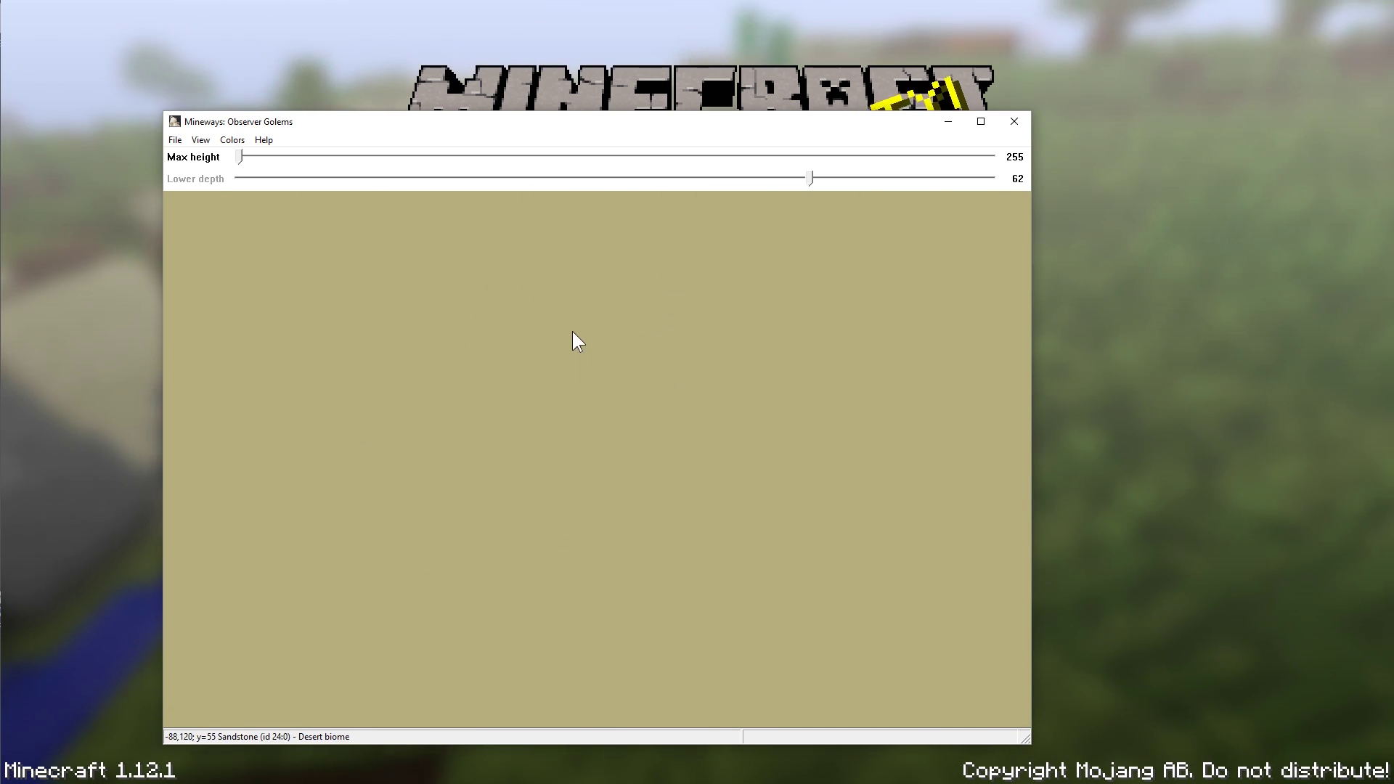
drag(552, 284, 579, 624)
drag(574, 322, 830, 381)
drag(670, 273, 530, 485)
drag(745, 467, 451, 449)
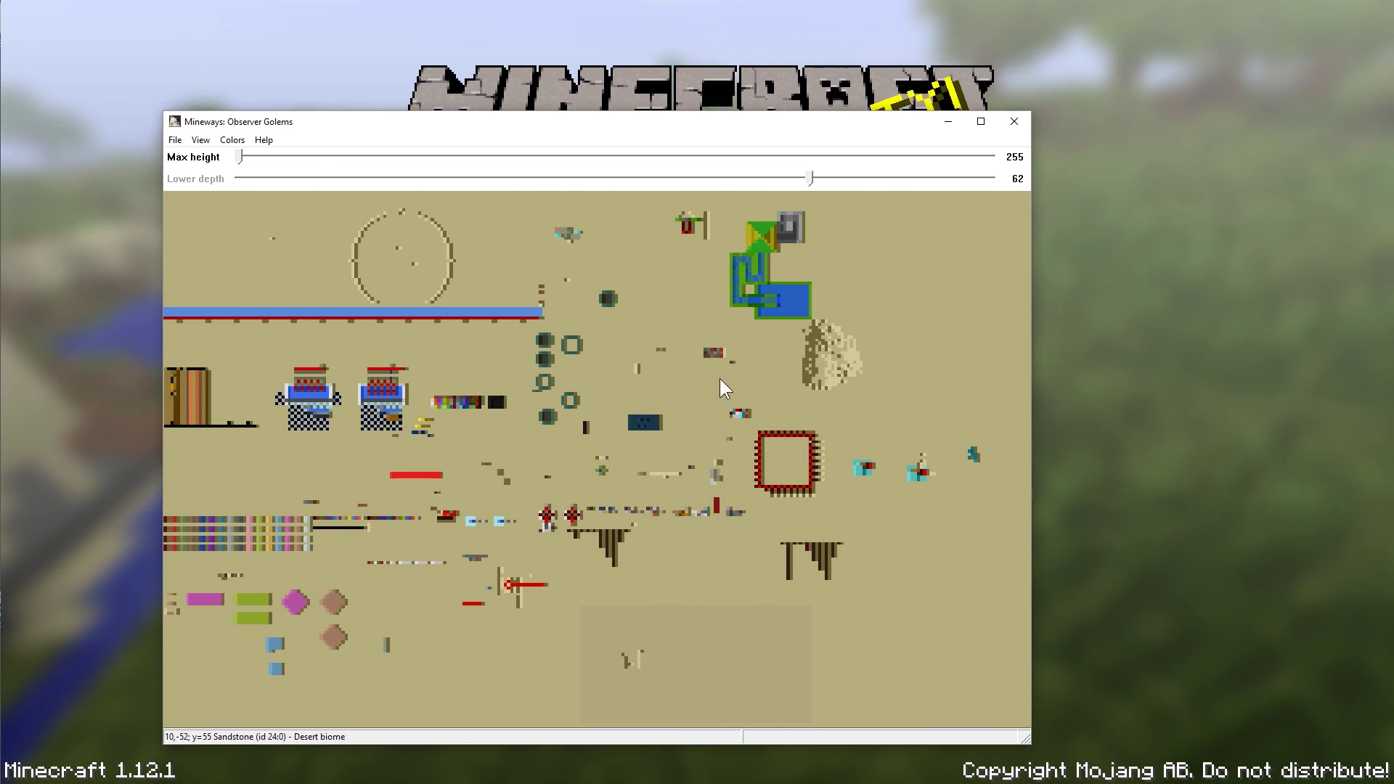
drag(877, 342, 766, 538)
scroll(660, 403, up, 1)
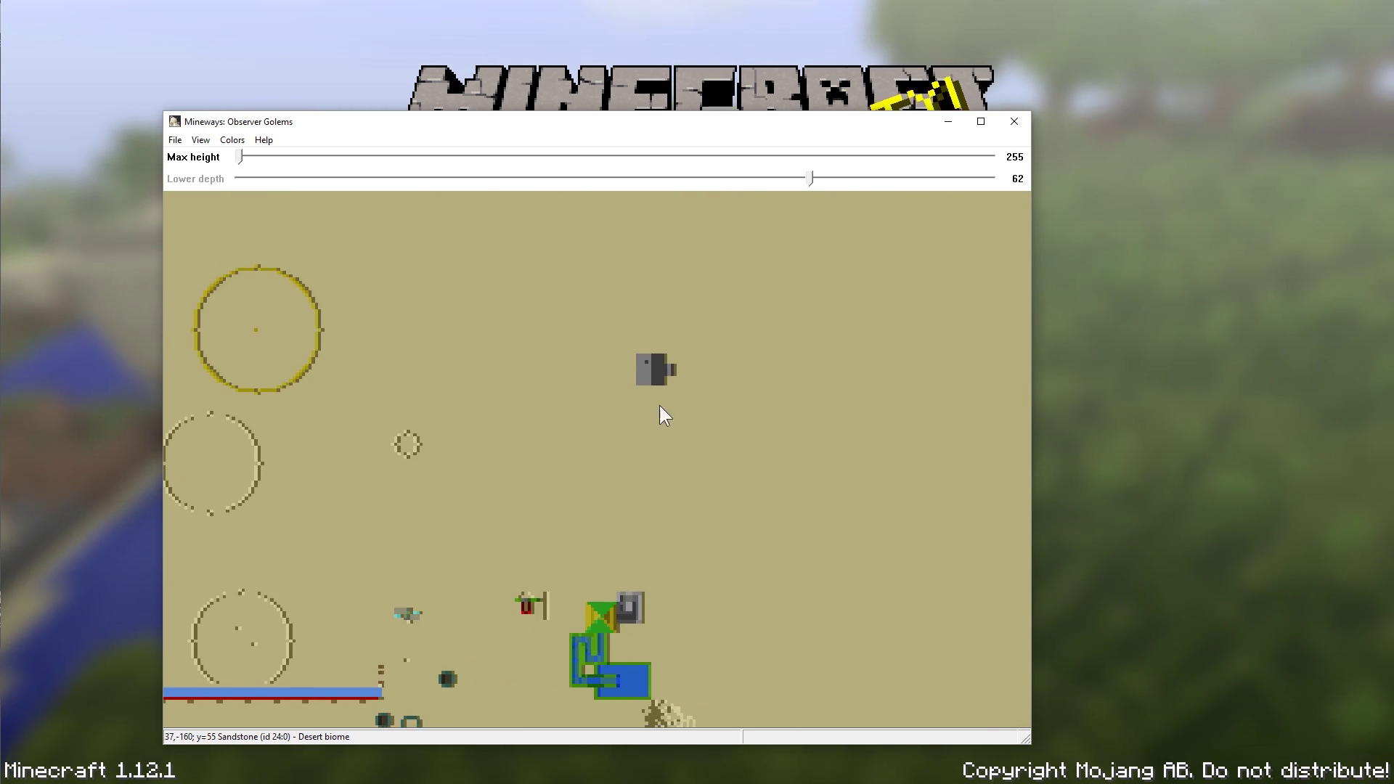
scroll(679, 352, up, 1)
drag(692, 346, 559, 387)
scroll(572, 393, up, 1)
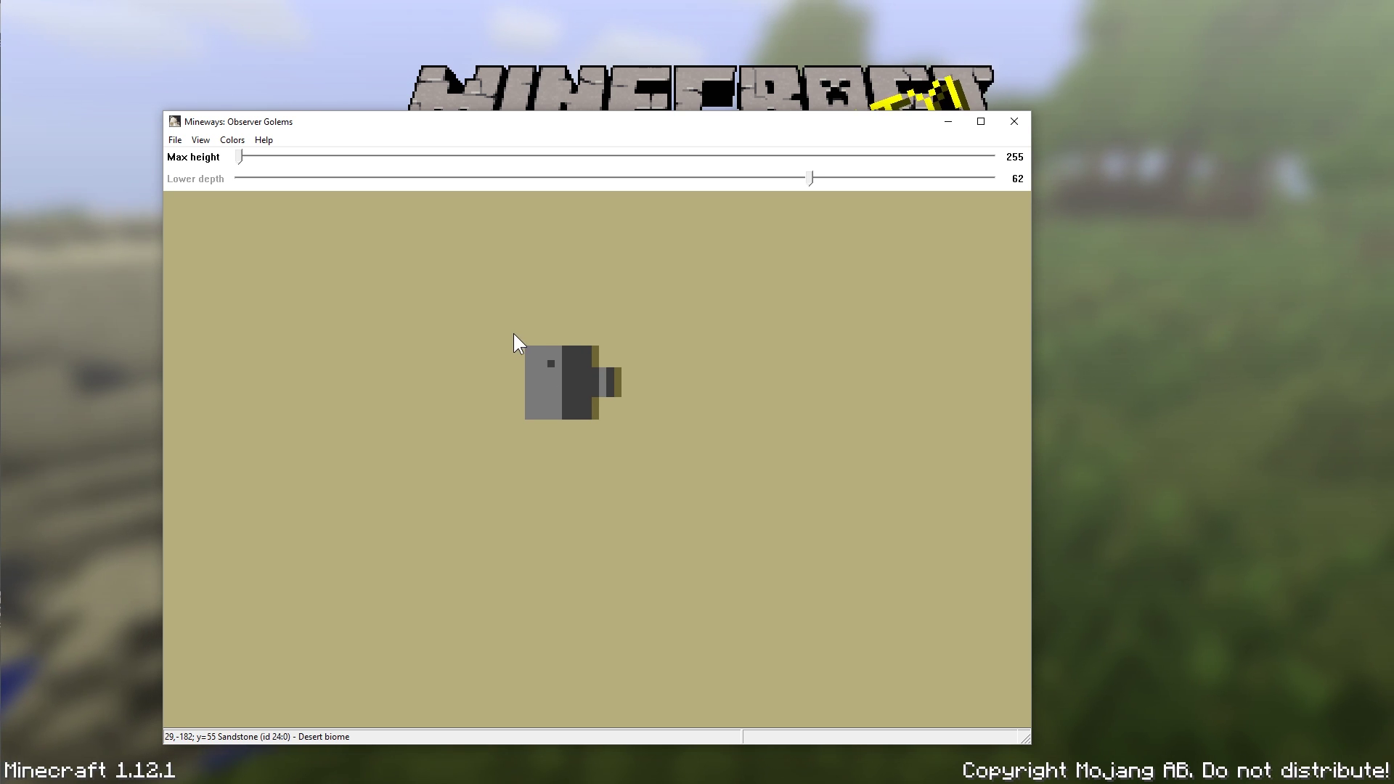
- Select the rectangular map area enclosing the whole house and accept the suggested lower depth of 55
right_drag(520, 343, 616, 425)
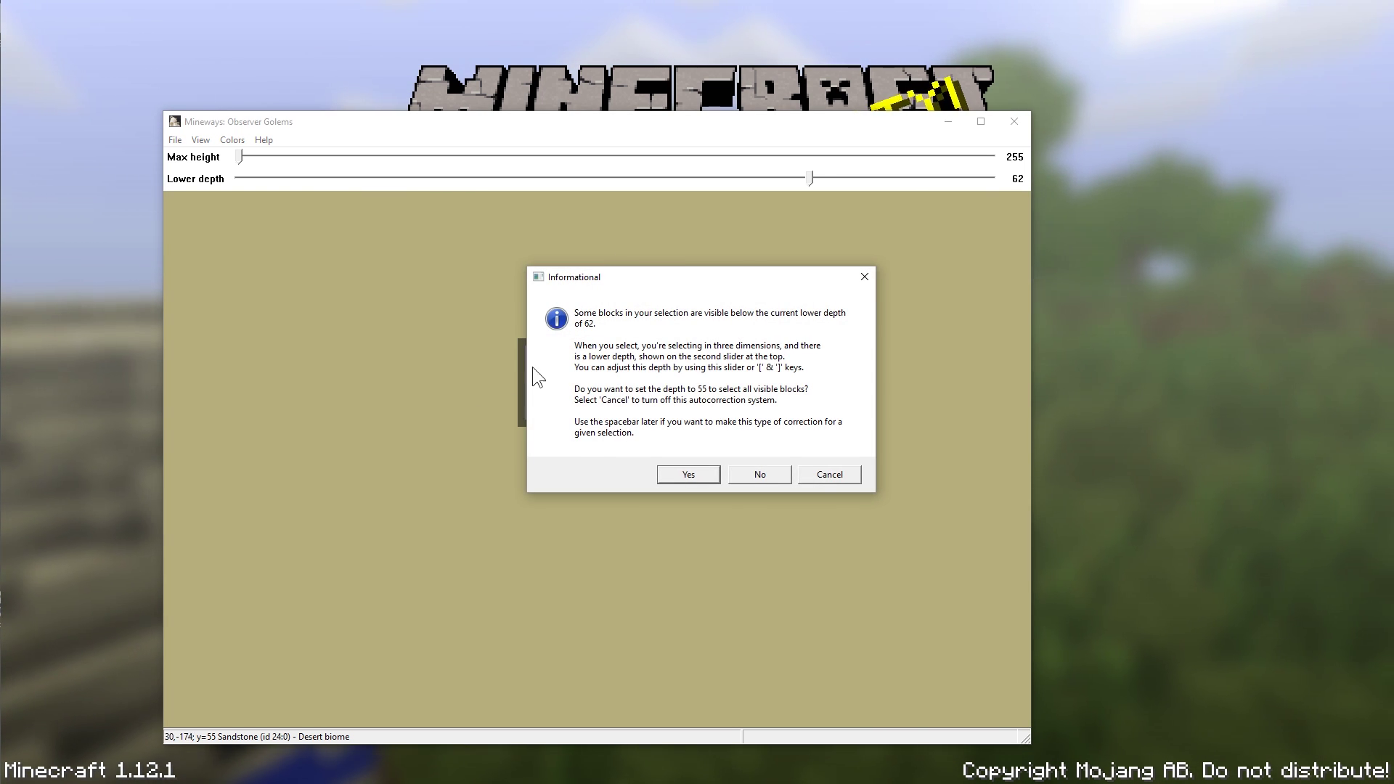
drag(755, 277, 1019, 259)
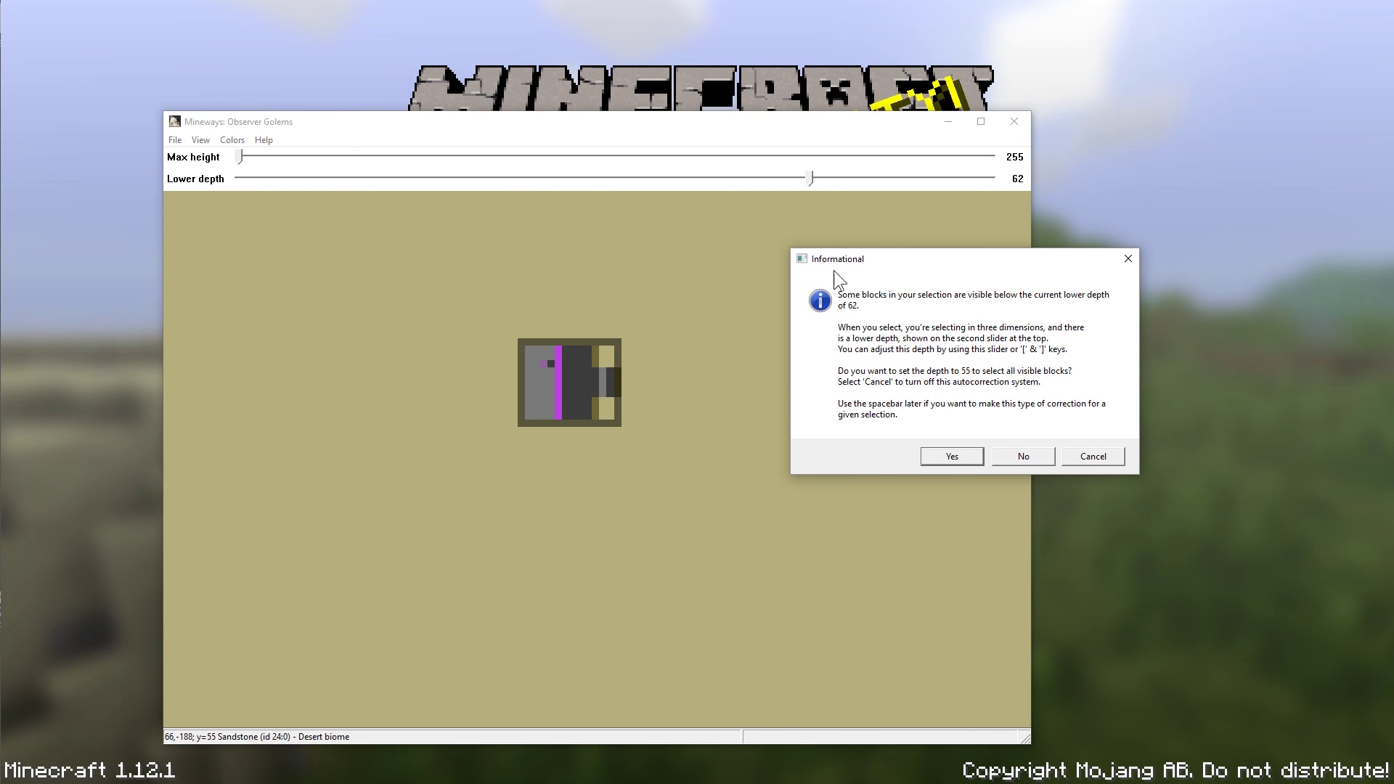
drag(919, 264, 855, 263)
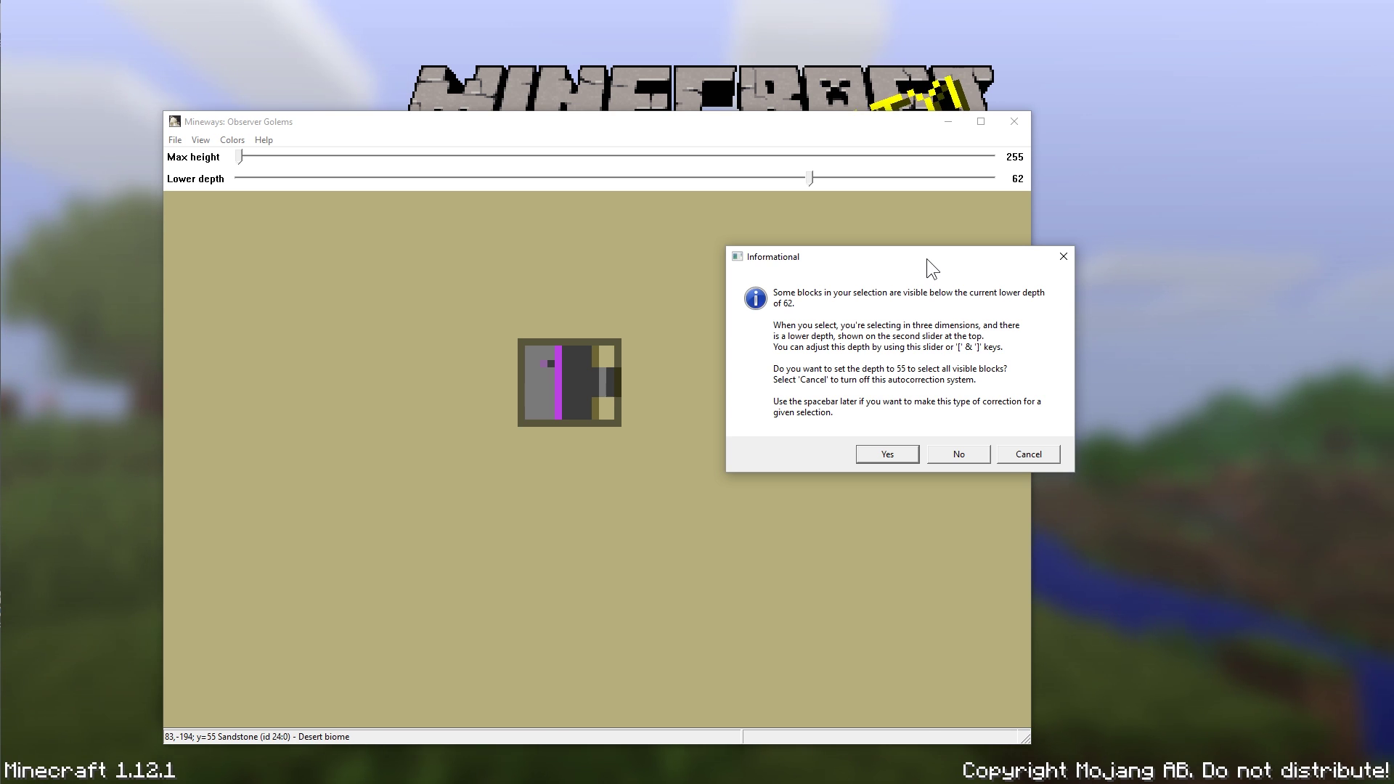
drag(924, 256, 875, 259)
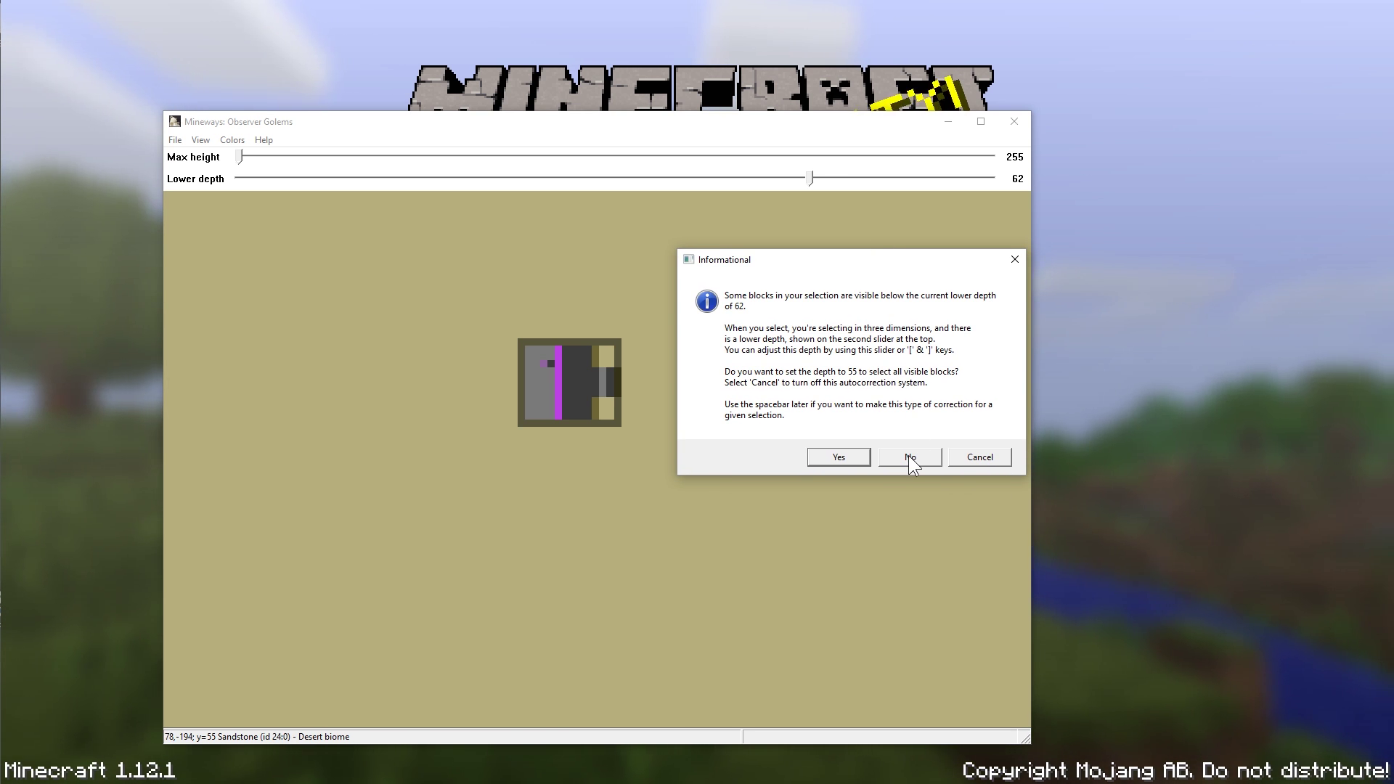
click(831, 459)
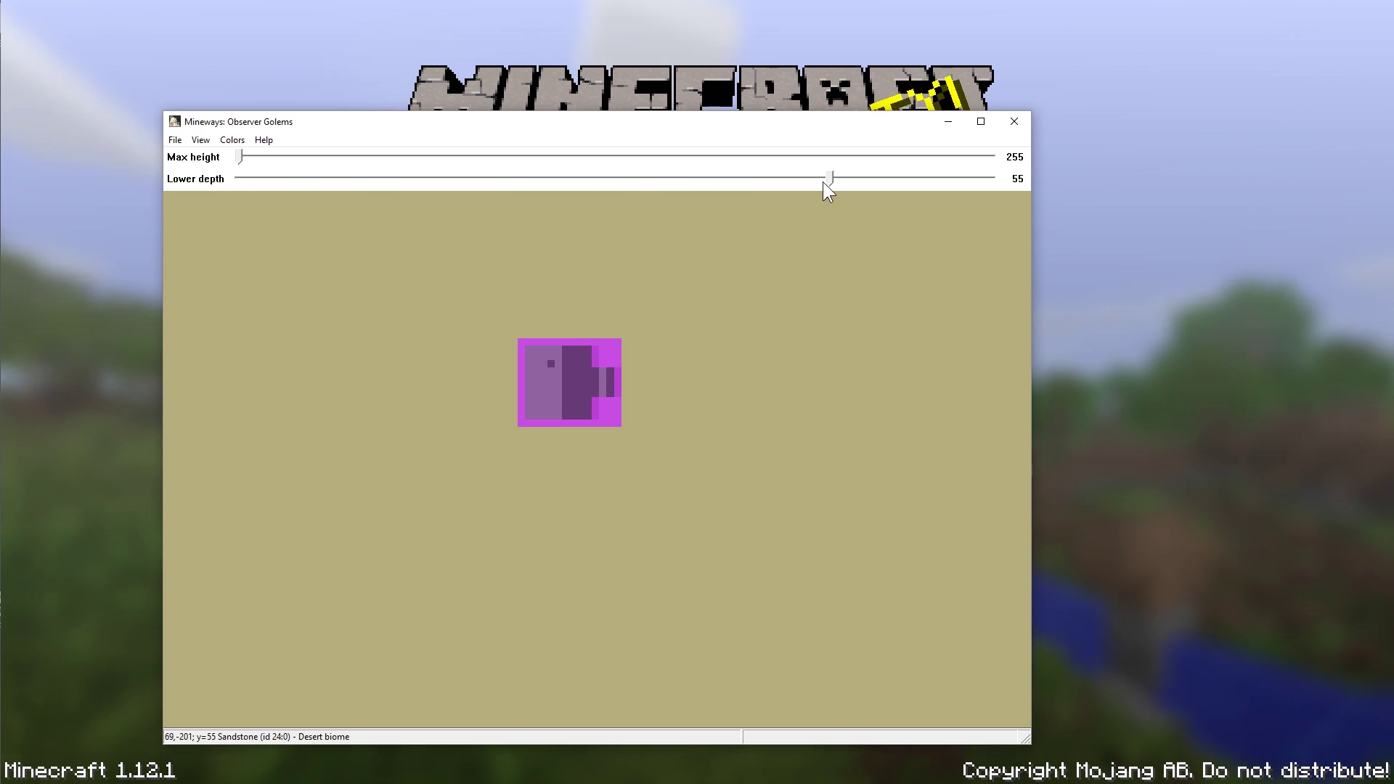
mouse_move(829, 181)
mouse_down()
mouse_move(802, 179)
mouse_move(829, 182)
mouse_up()
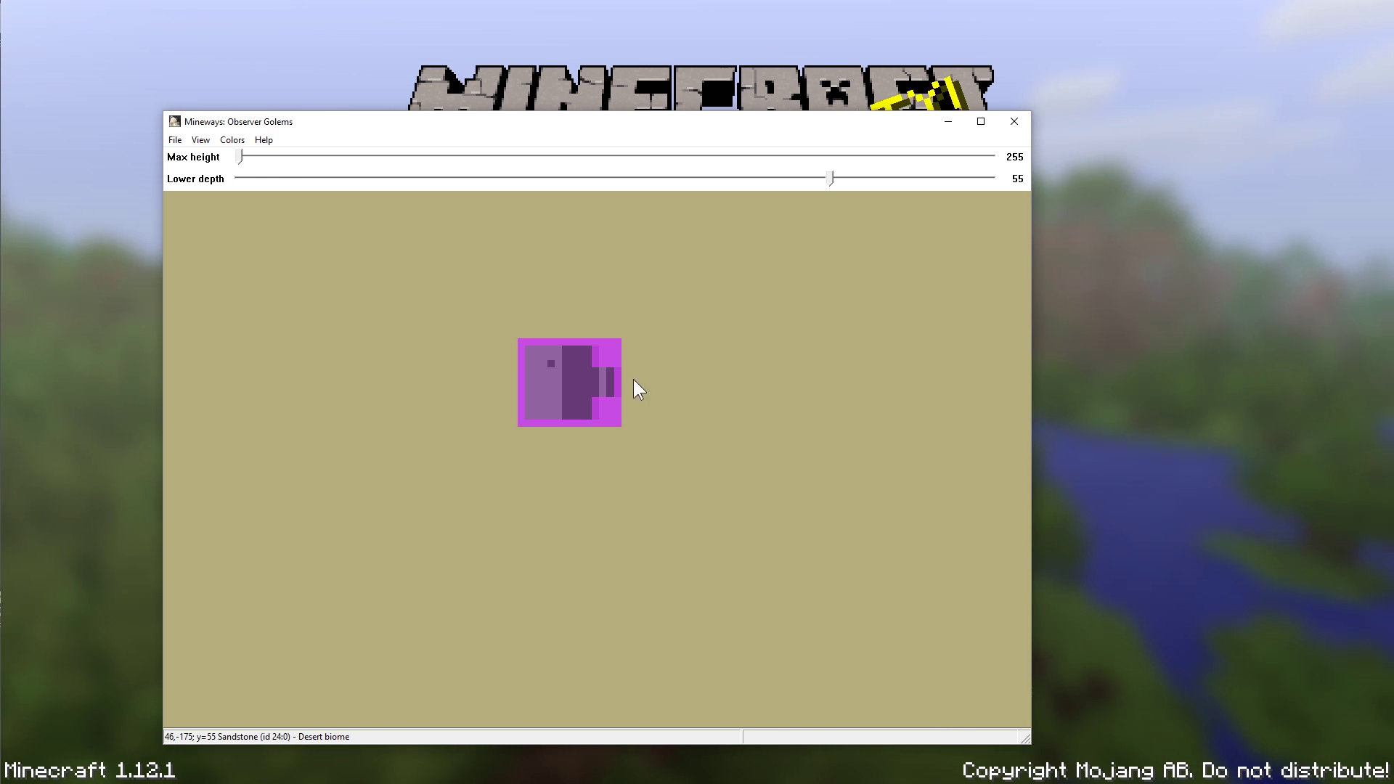
drag(240, 155, 793, 154)
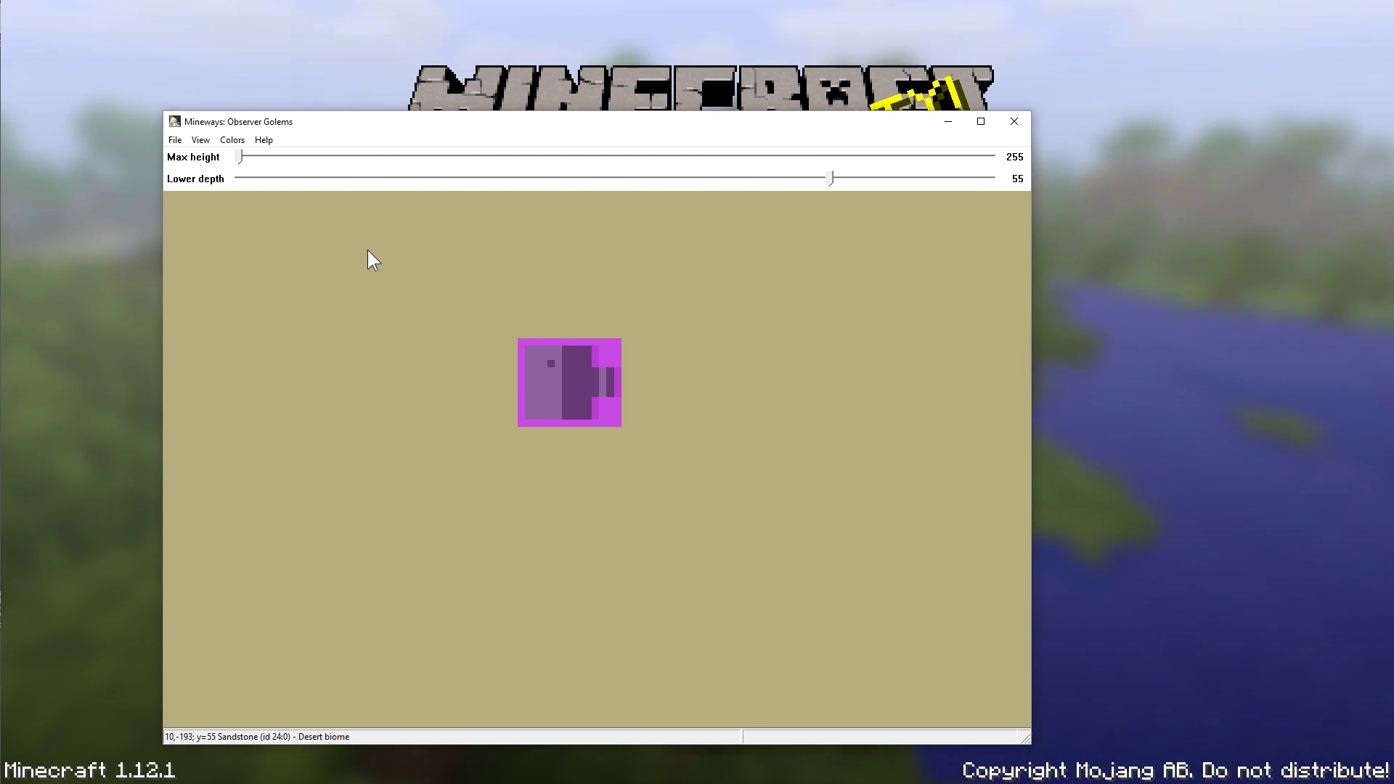
- Export the selection for 3D printing as an i.materialise binary STL file named OMGcraft in the Temp folder
click(175, 140)
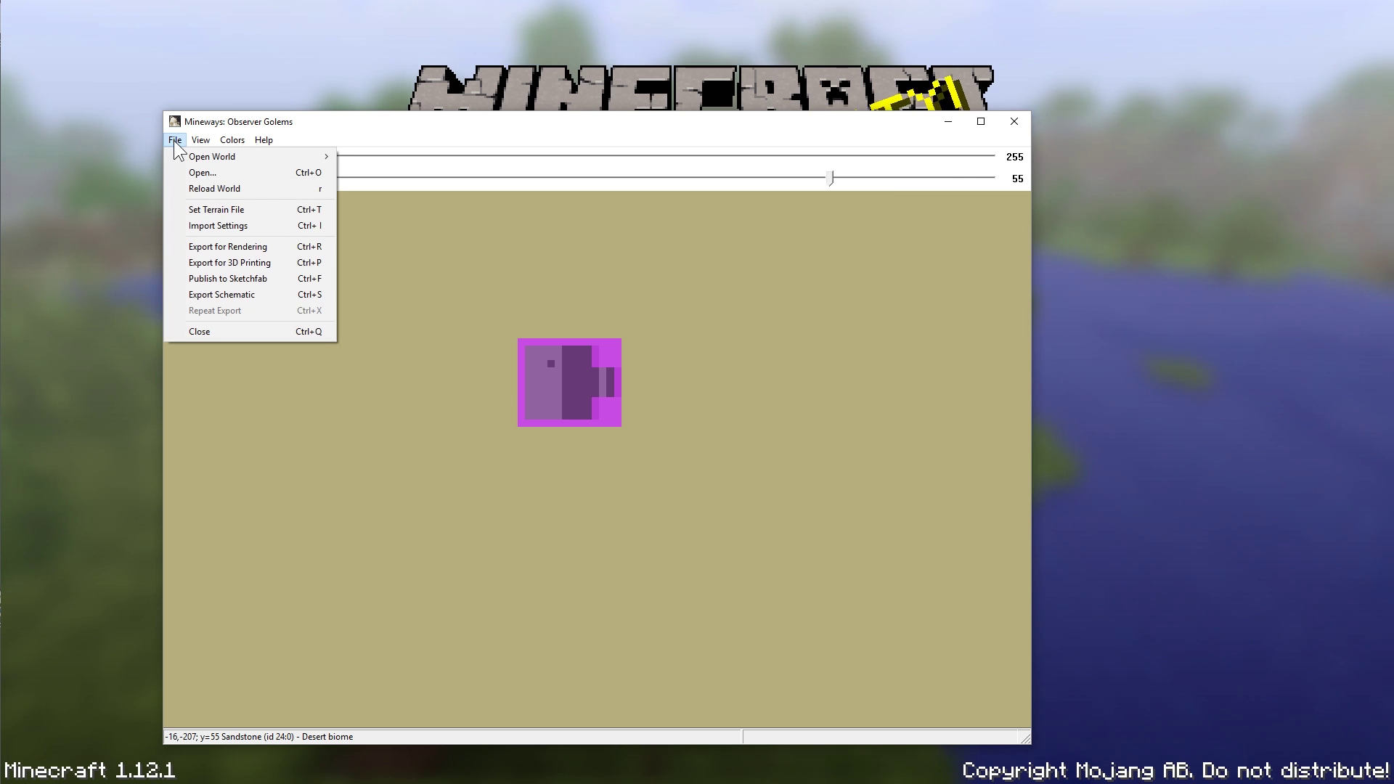
click(270, 263)
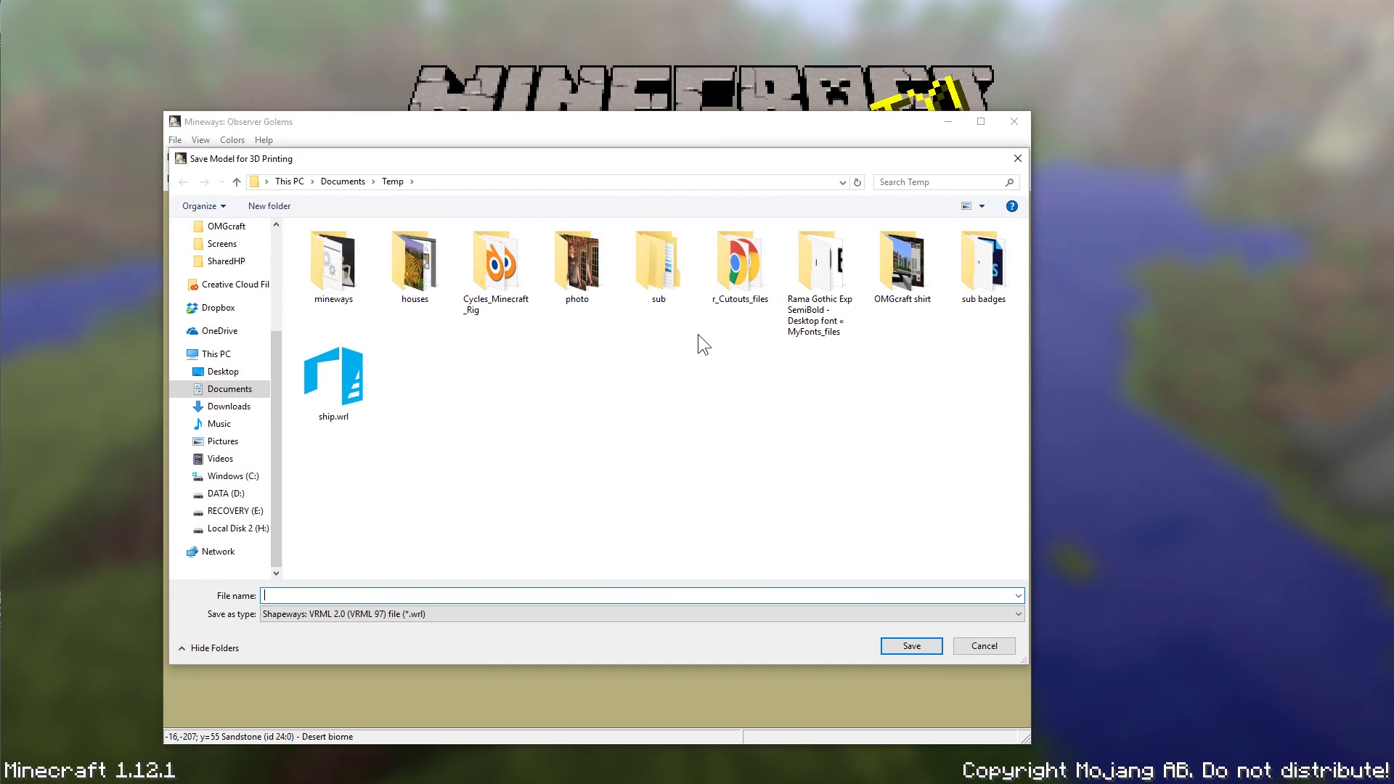
click(422, 618)
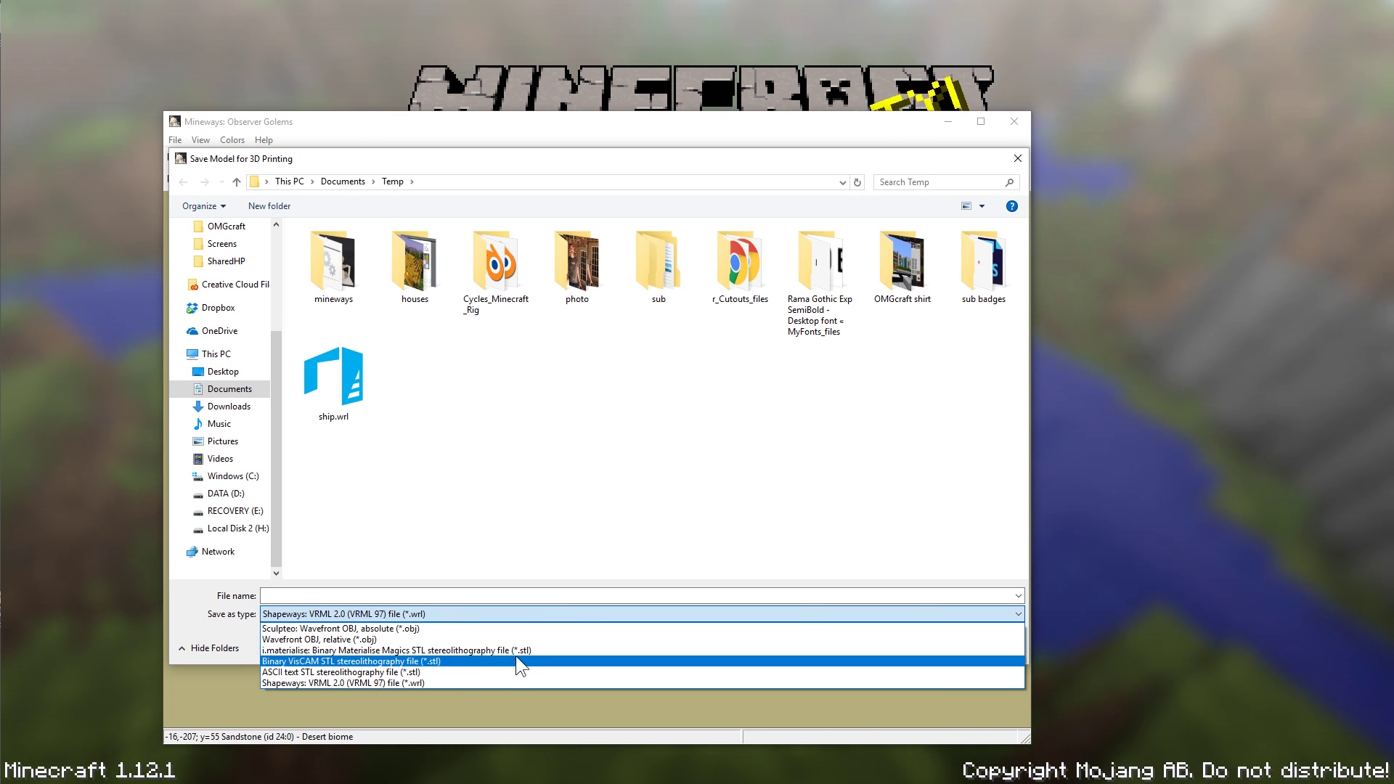
click(540, 649)
click(315, 596)
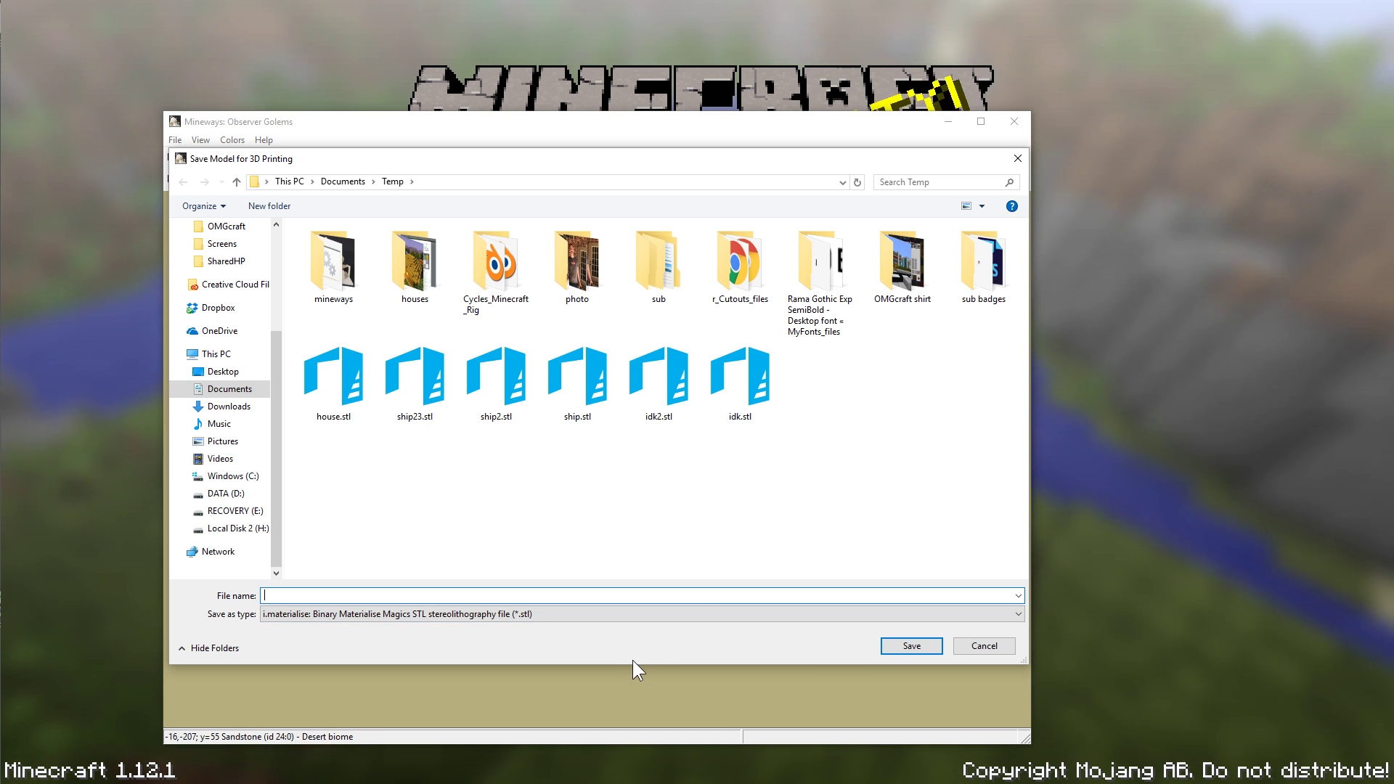
text(OMGcr)
key(Return)
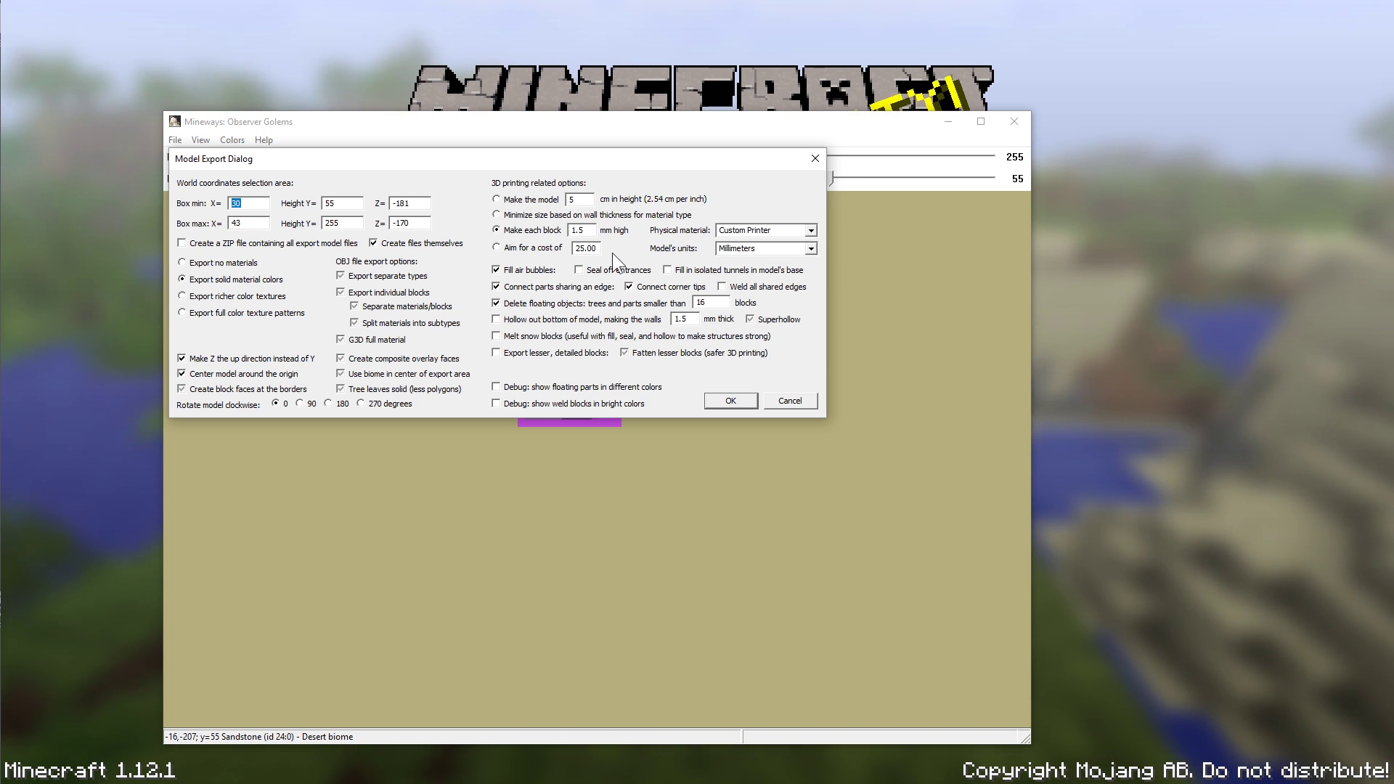
- Size the export by a model height of 5 cm, run it and keep print statistics displayed for this session
click(495, 198)
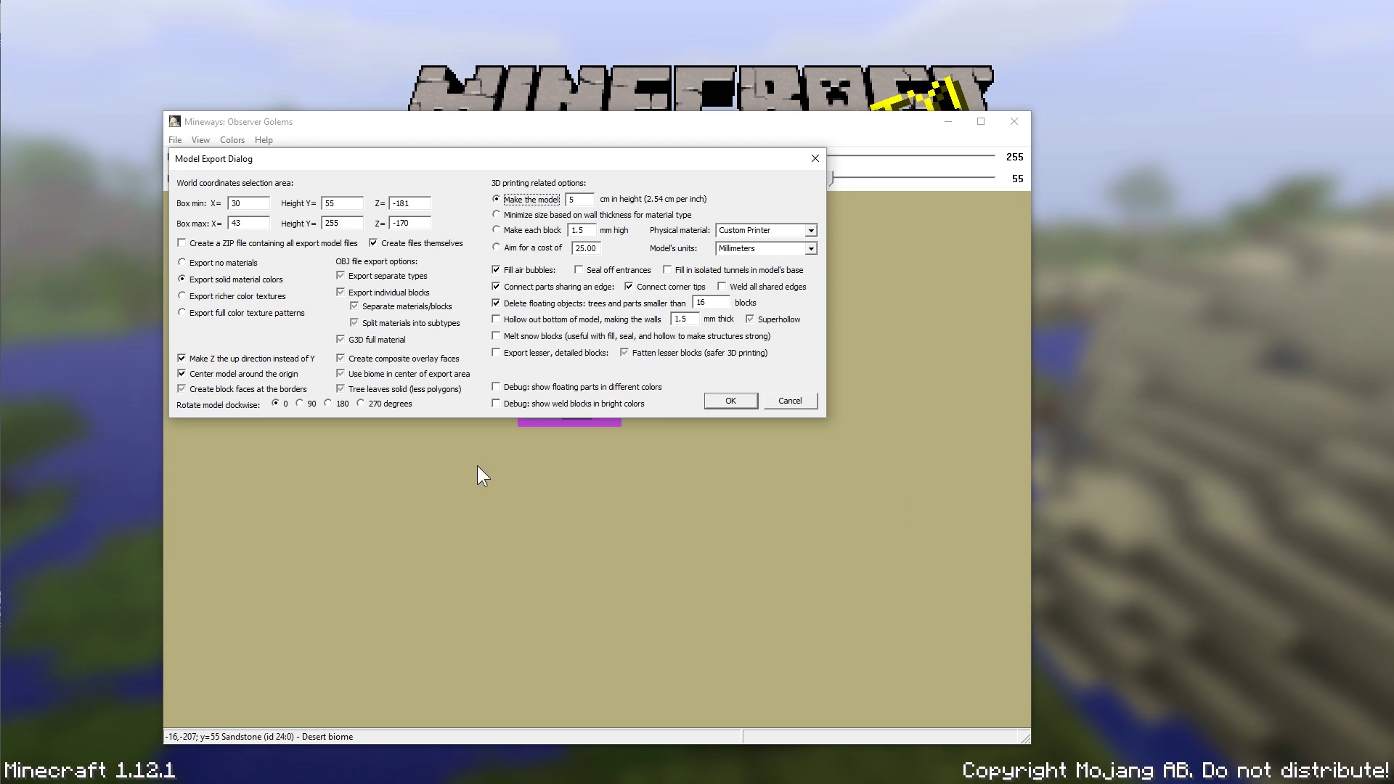
click(722, 401)
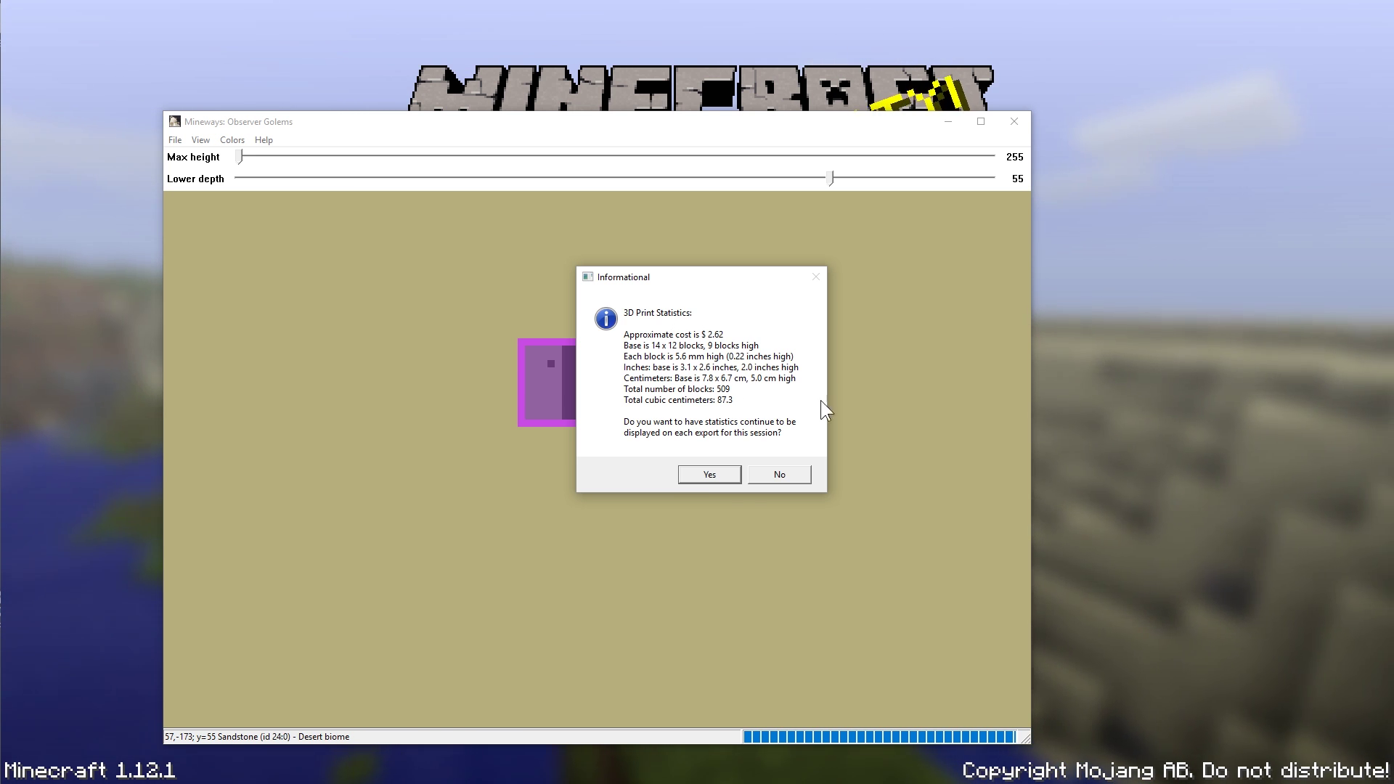
click(718, 476)
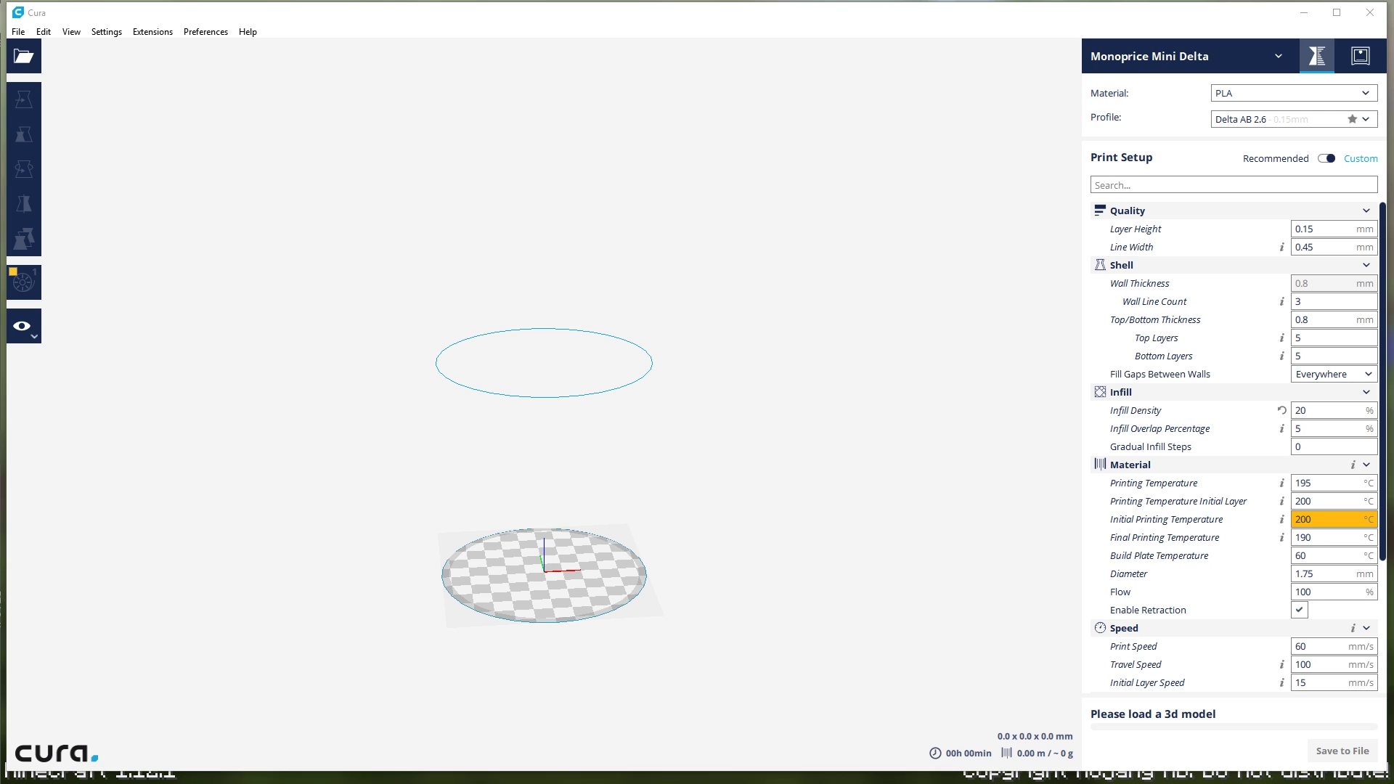
- Switch to Cura, load the exported OMGcraft model and move it freehand onto the build plate
drag(644, 359, 555, 363)
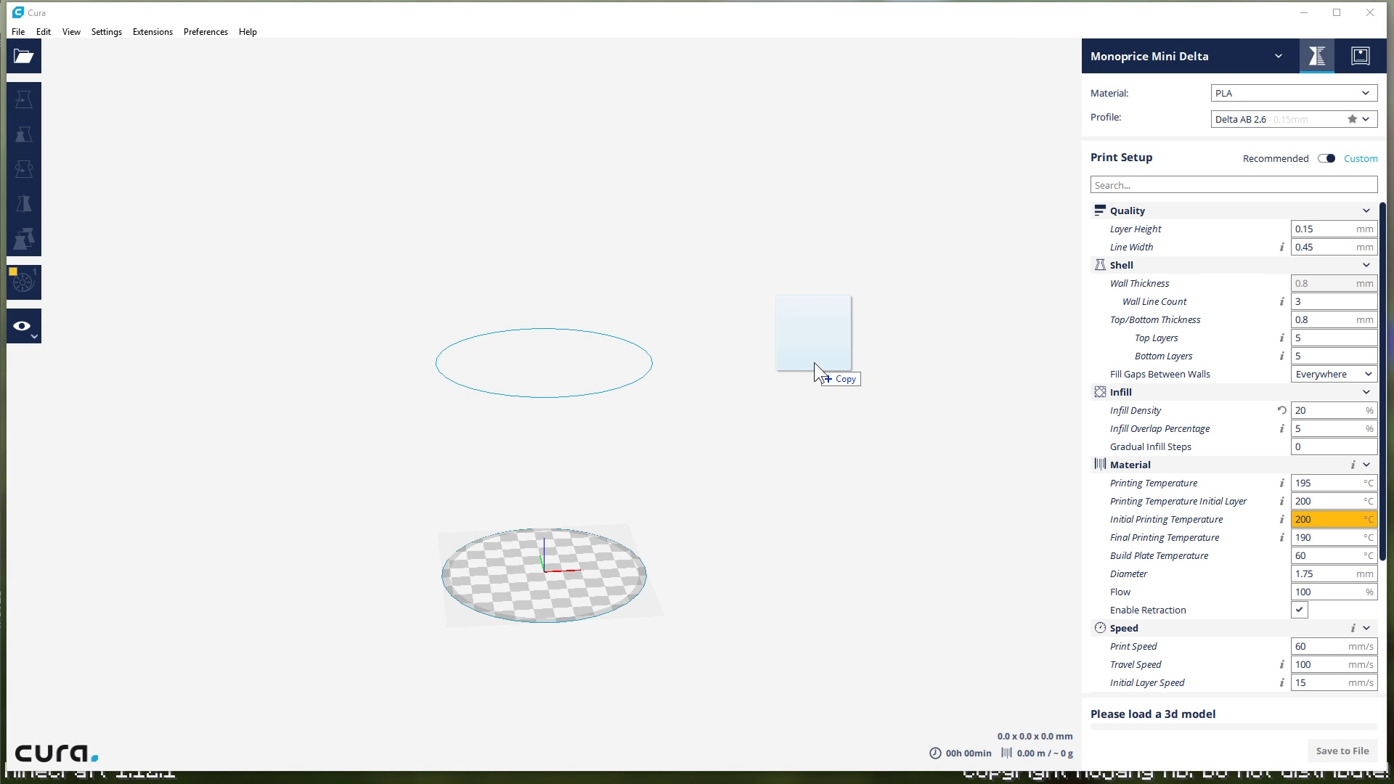
drag(814, 363, 565, 549)
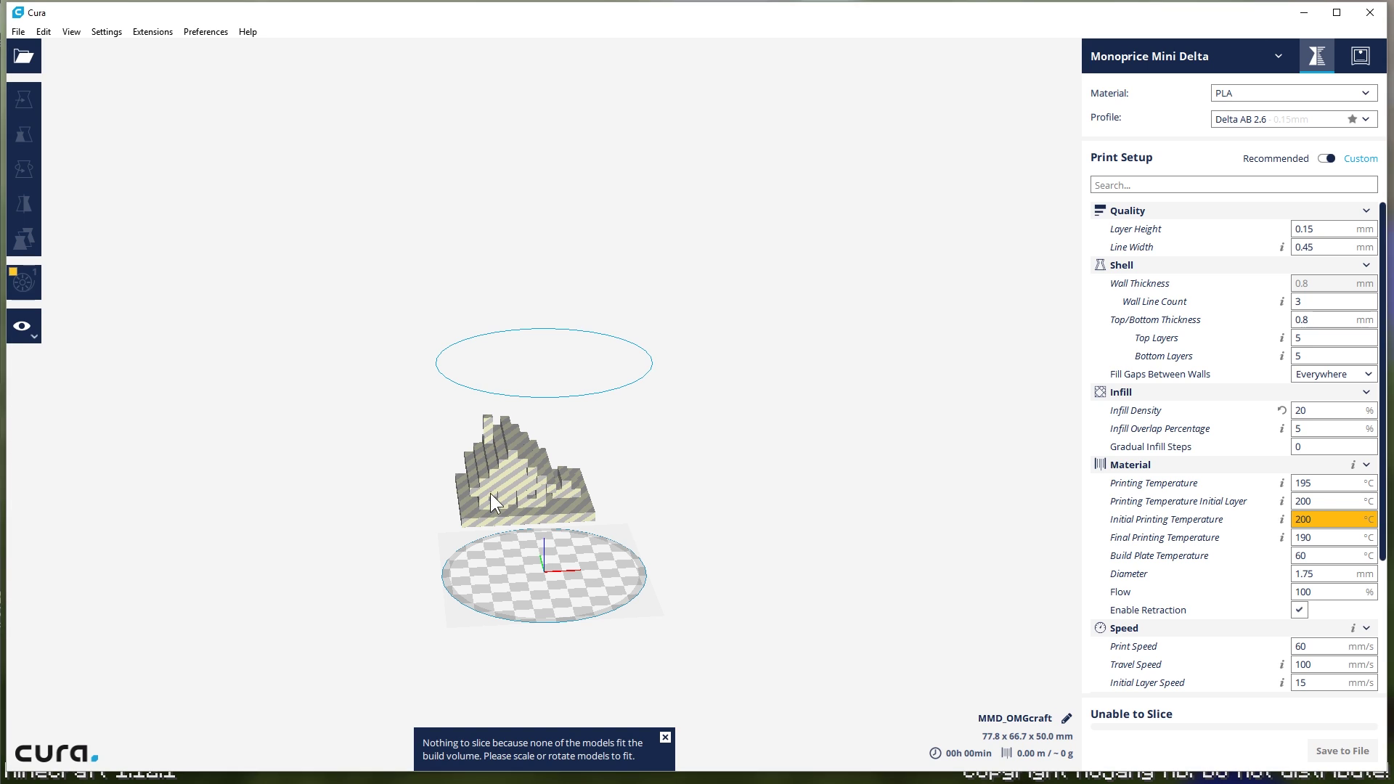
click(517, 495)
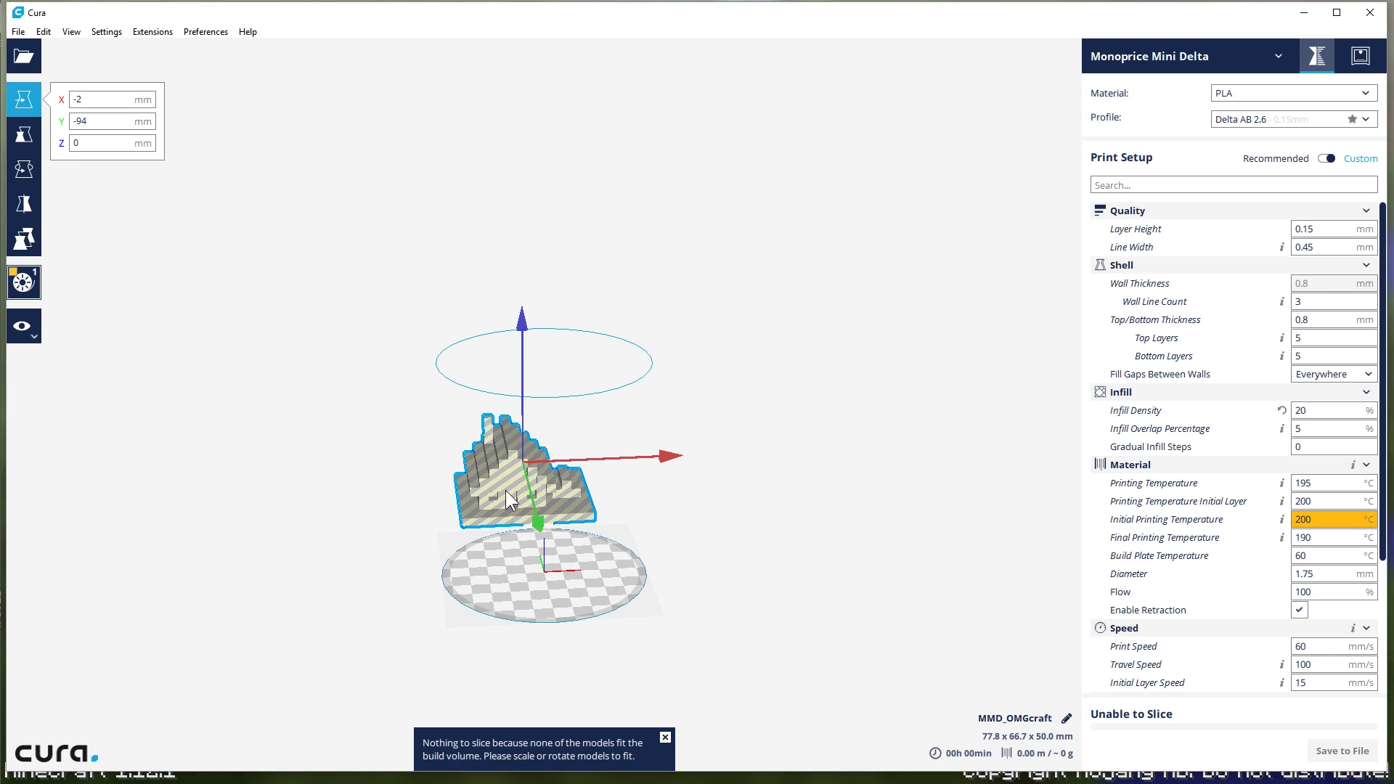
drag(482, 491, 399, 460)
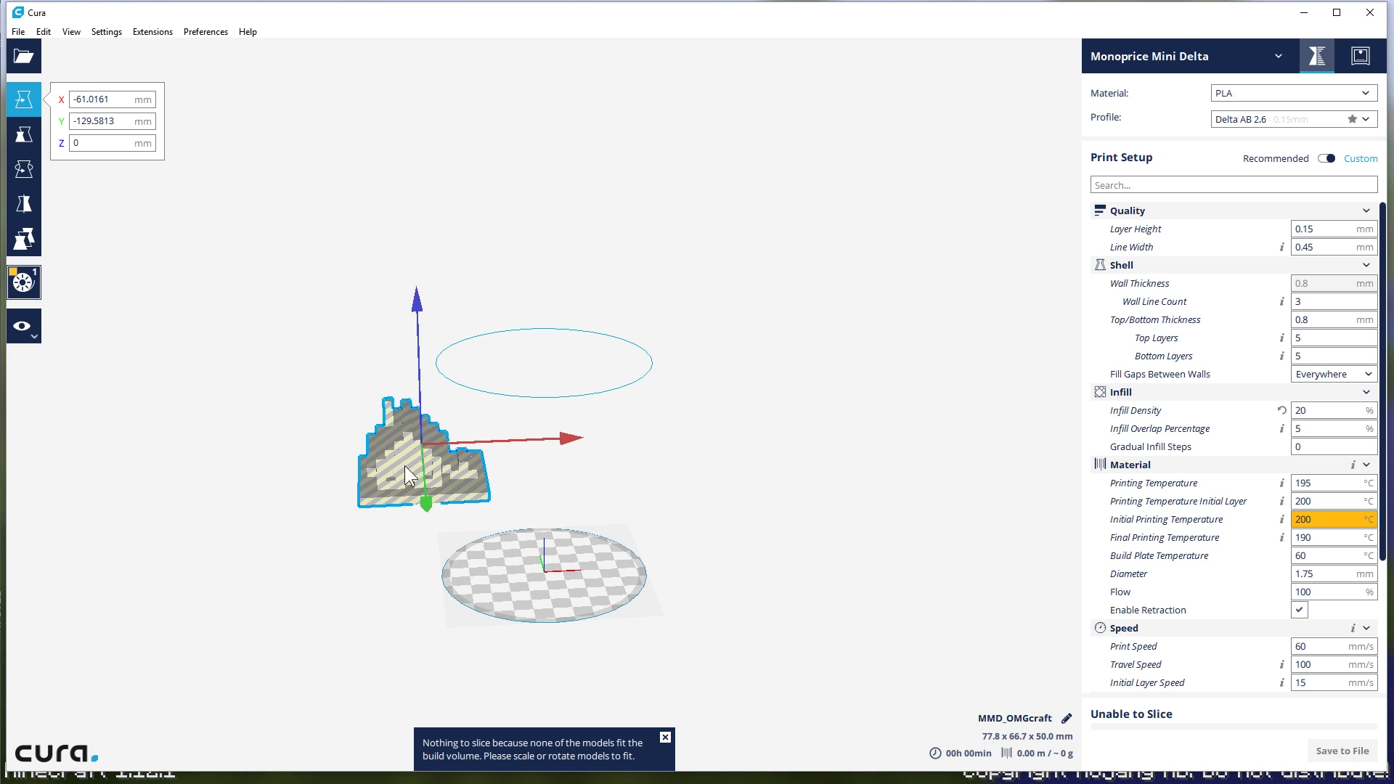
drag(404, 465, 473, 430)
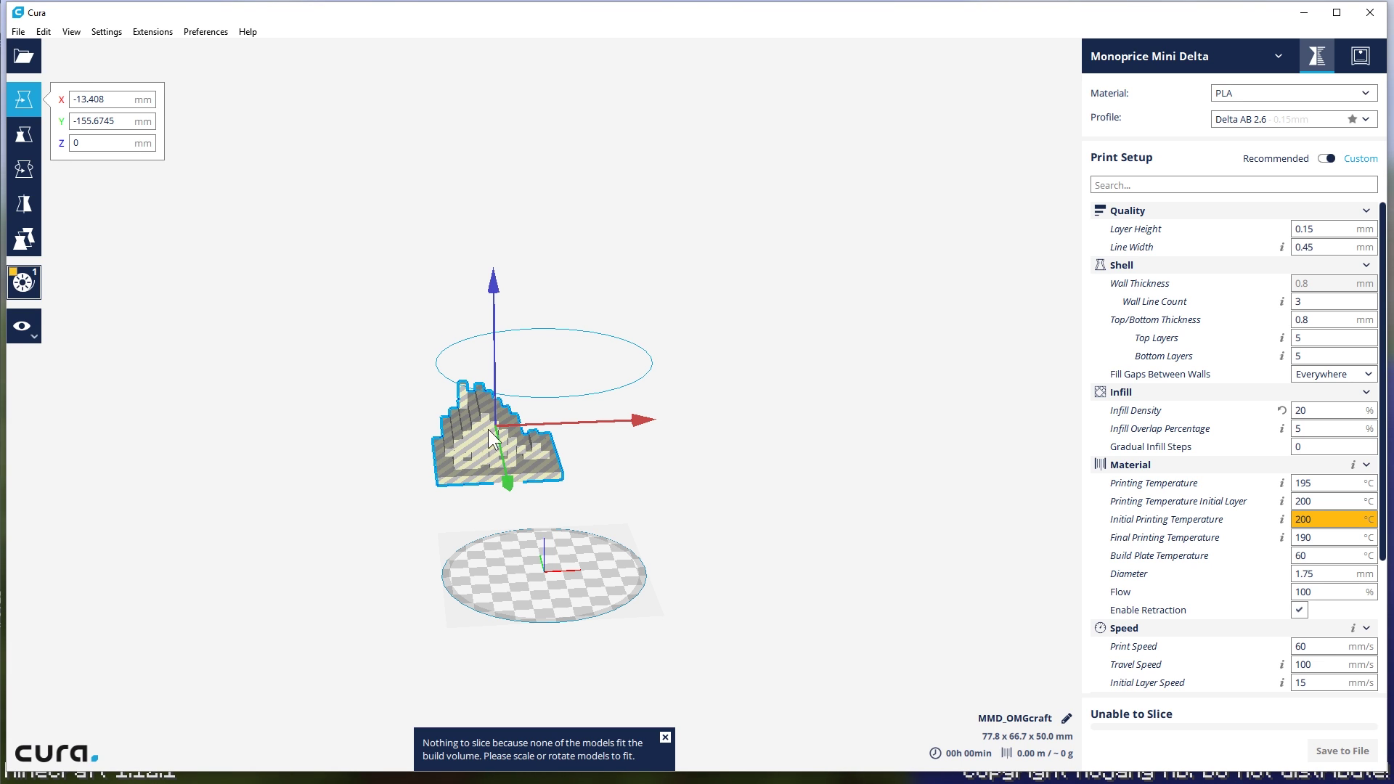
drag(482, 464, 499, 515)
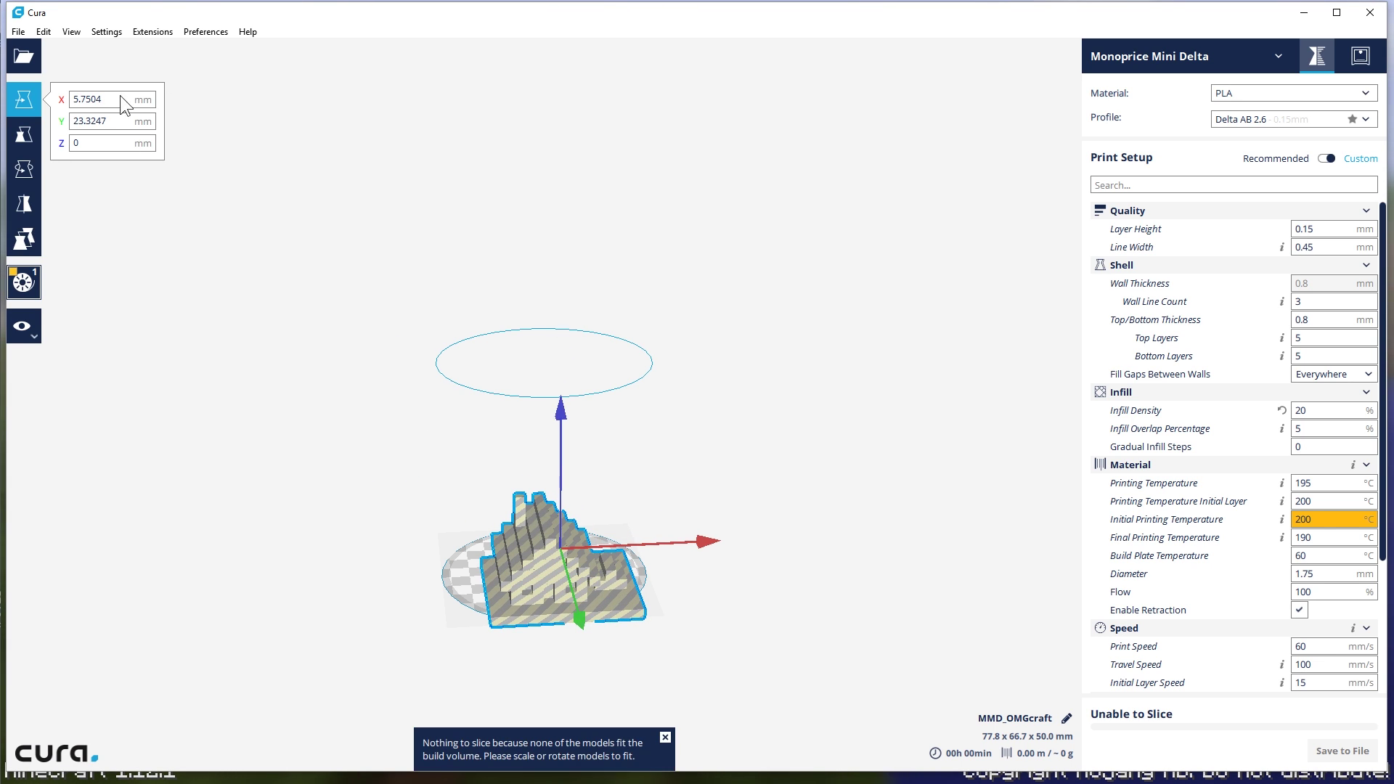
- Try scaling the house model freehand, enlarging it to about 519% and shrinking it back to about 100%
click(24, 134)
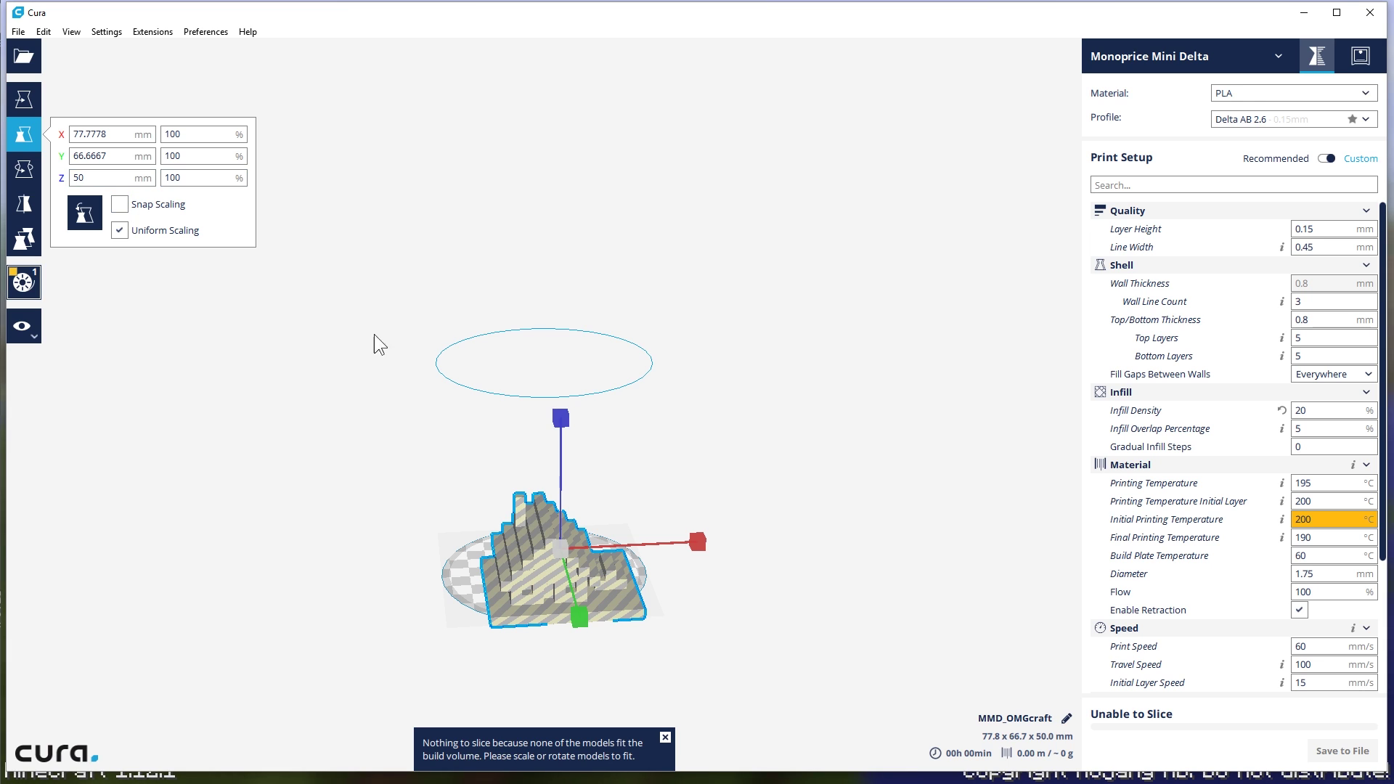
drag(704, 545, 736, 533)
drag(507, 599, 444, 591)
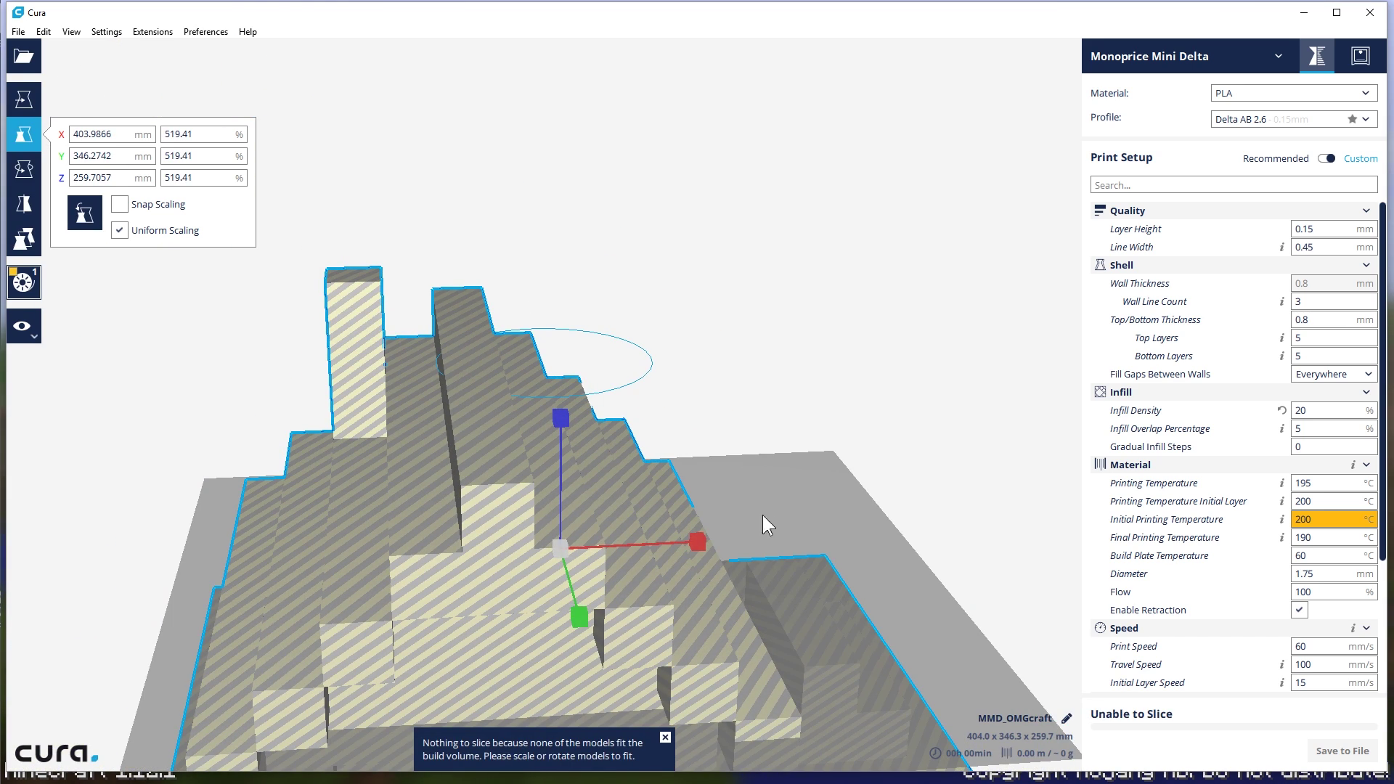
drag(698, 542, 617, 563)
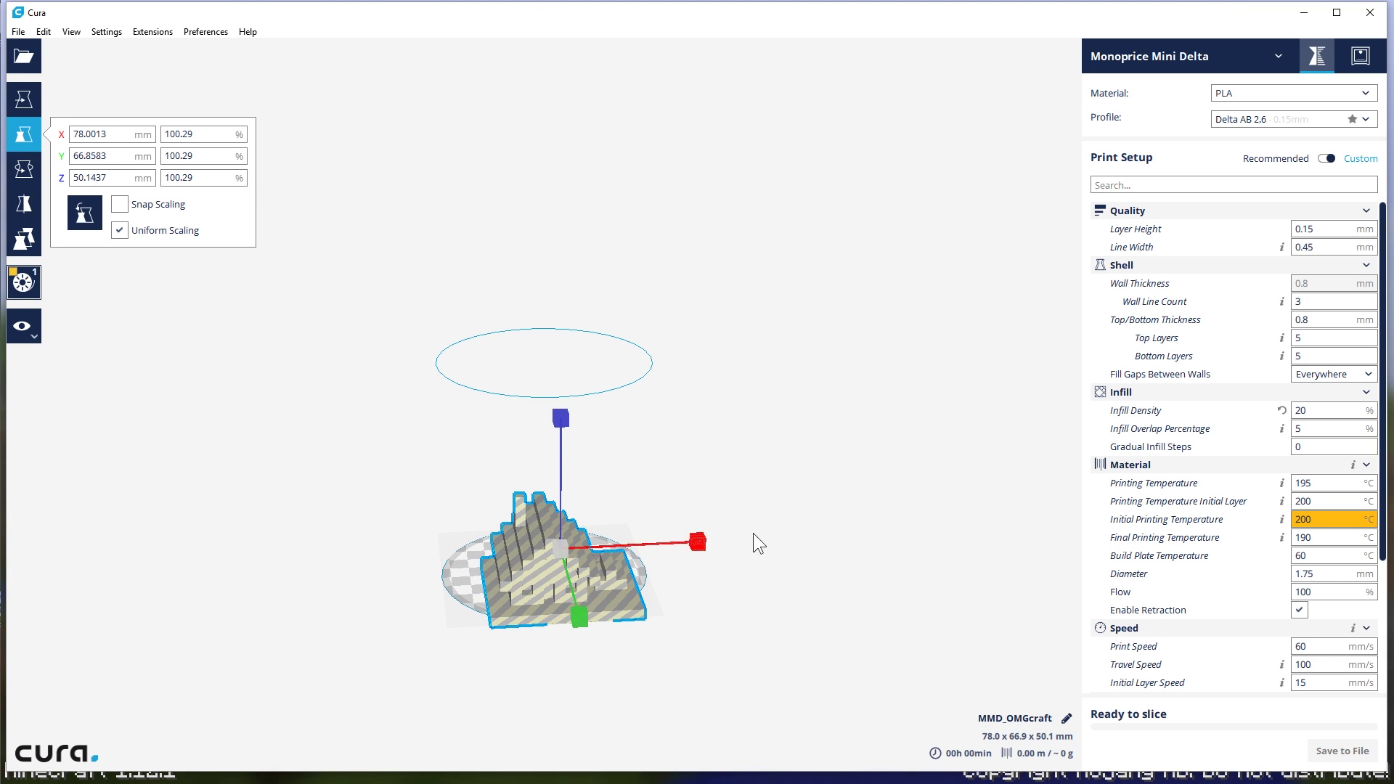
- Scale the house model uniformly to 80% and further down to 70%
drag(208, 135, 48, 113)
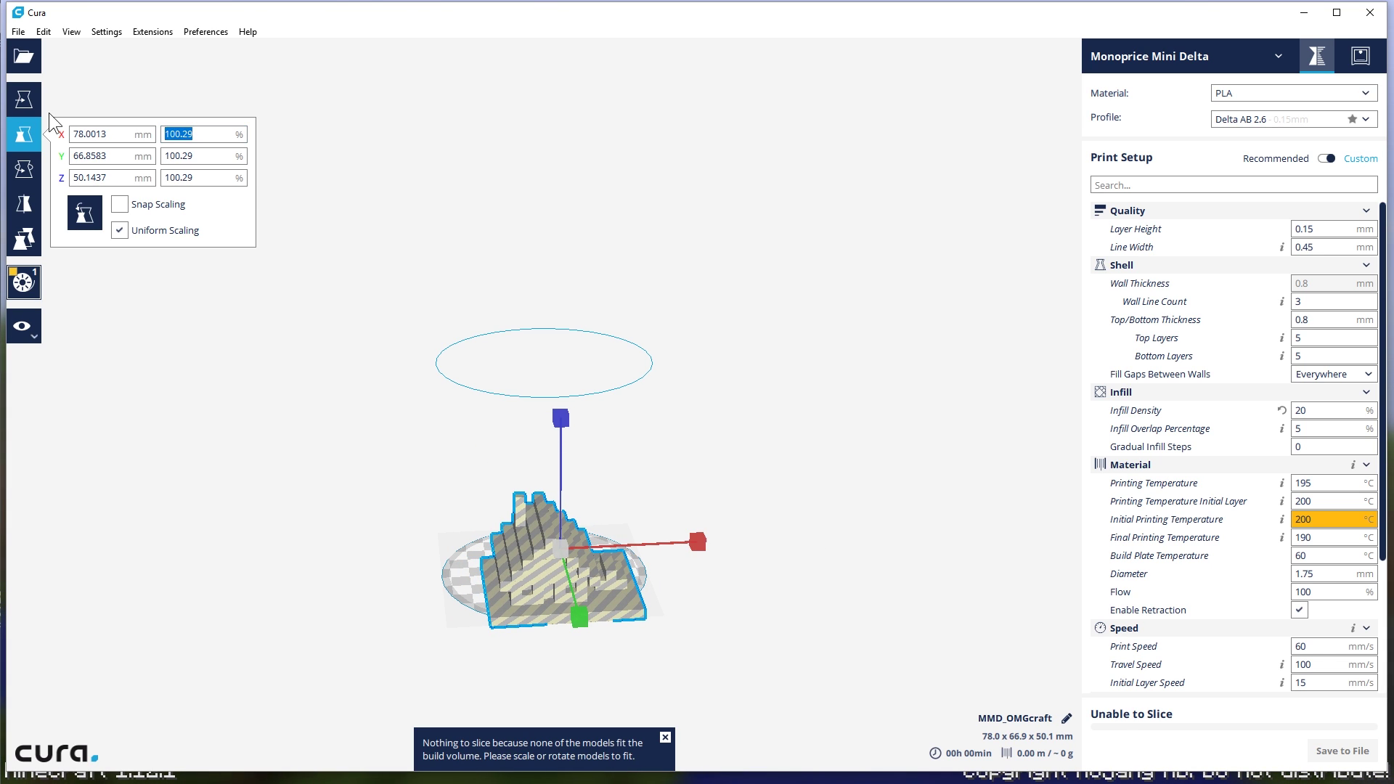
text(80)
key(Return)
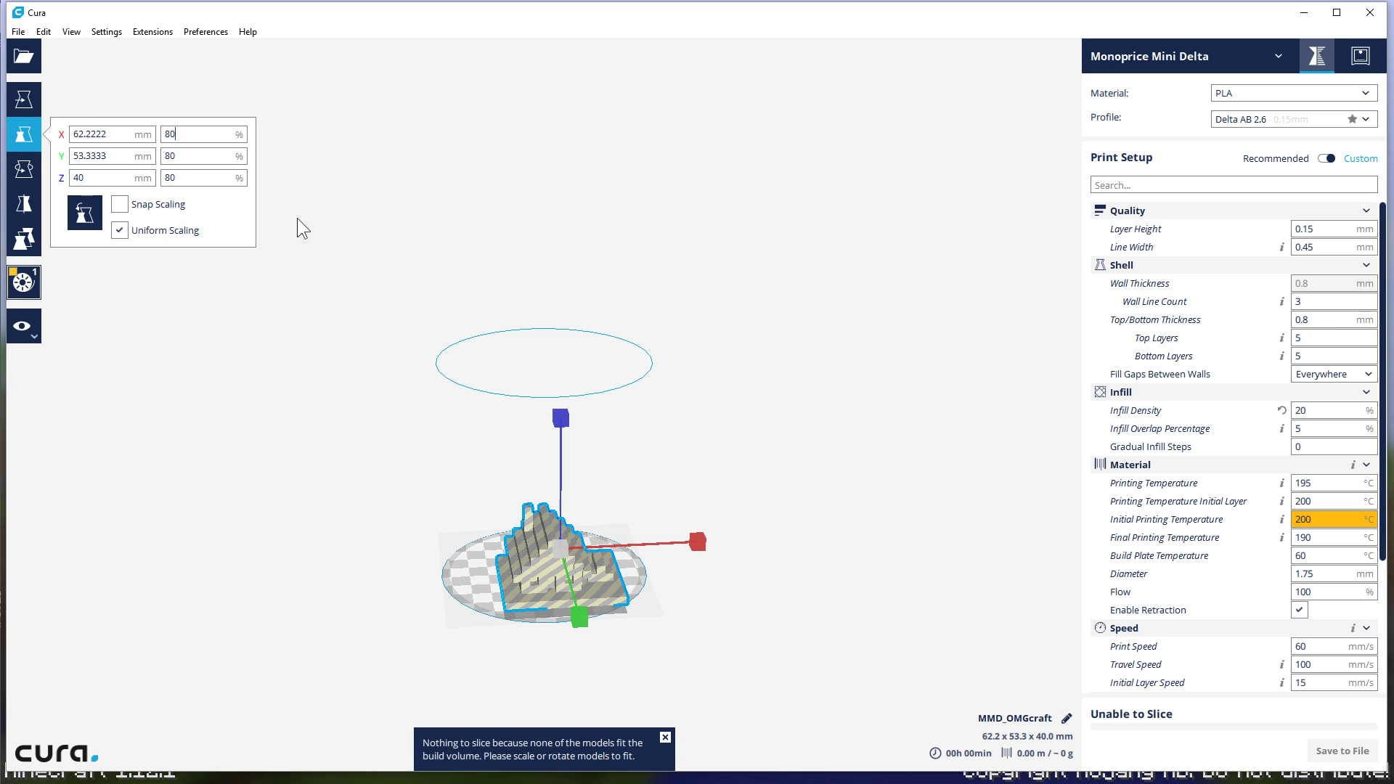
drag(207, 135, 74, 136)
text(70)
key(Return)
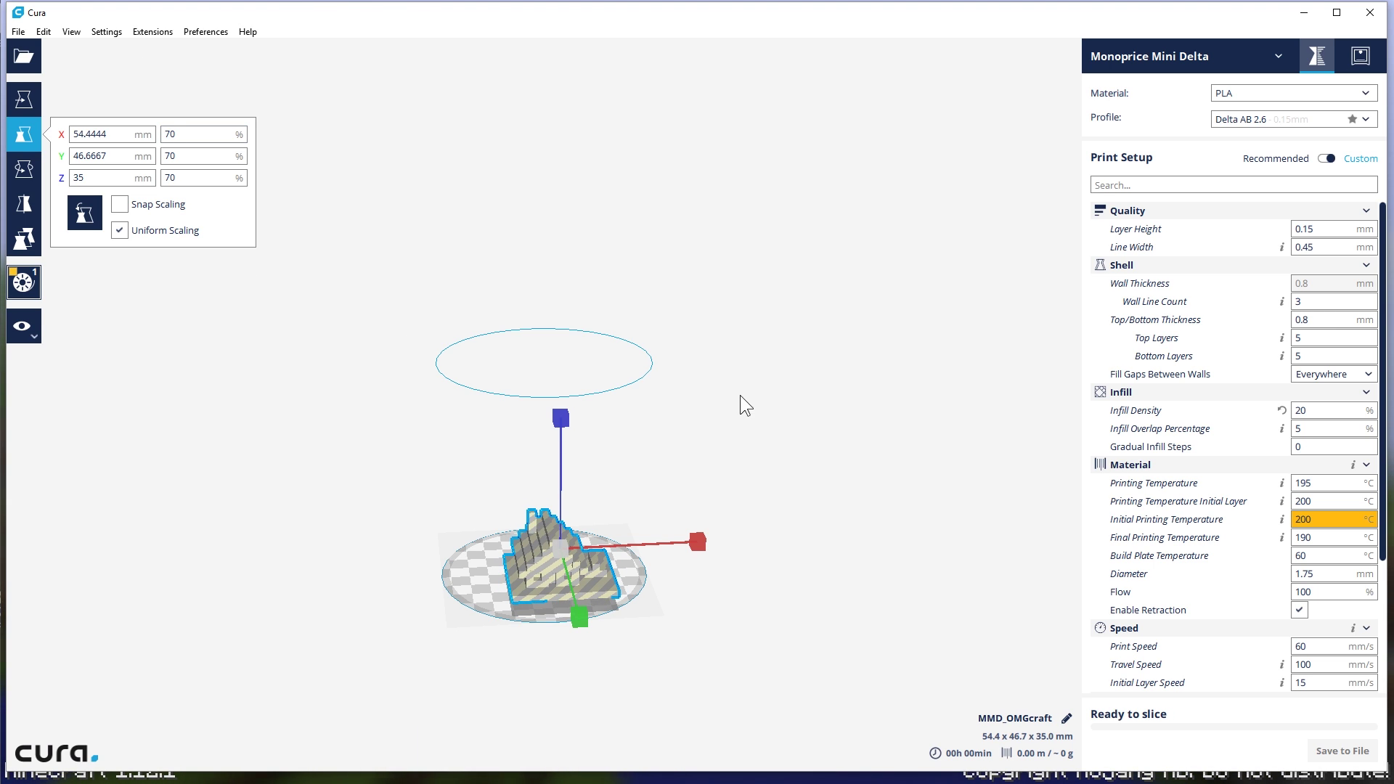
- Center the house model on the build plate and scale it uniformly to 80%
right_click(535, 576)
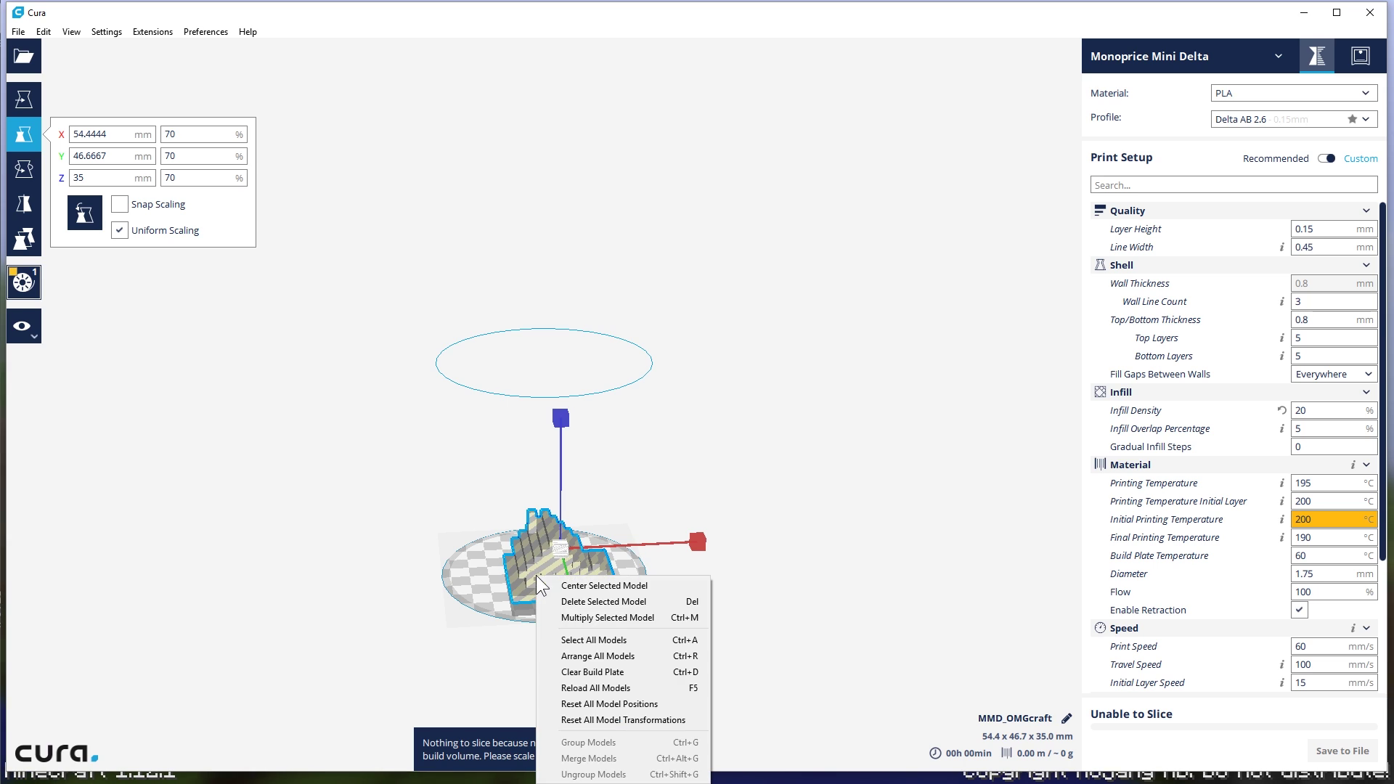
click(632, 584)
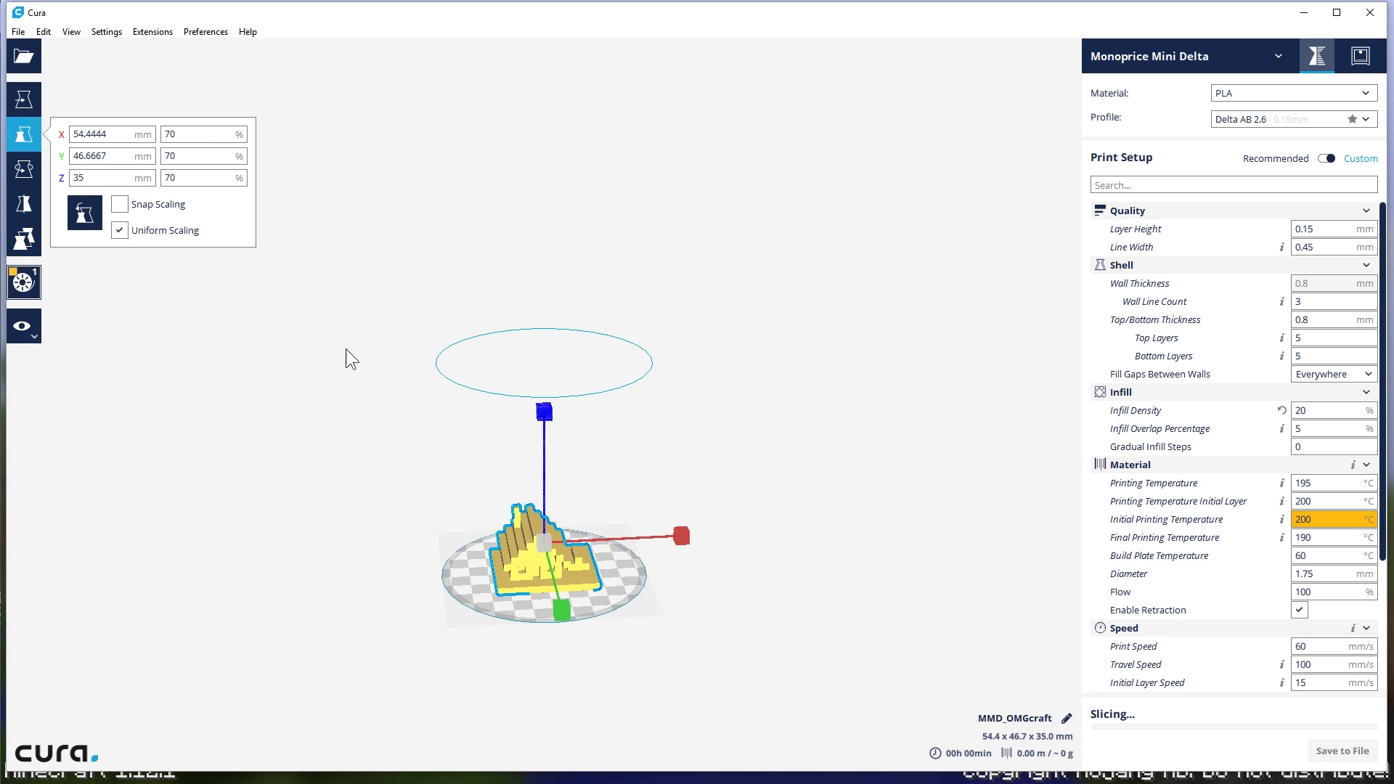
drag(207, 135, 1, 135)
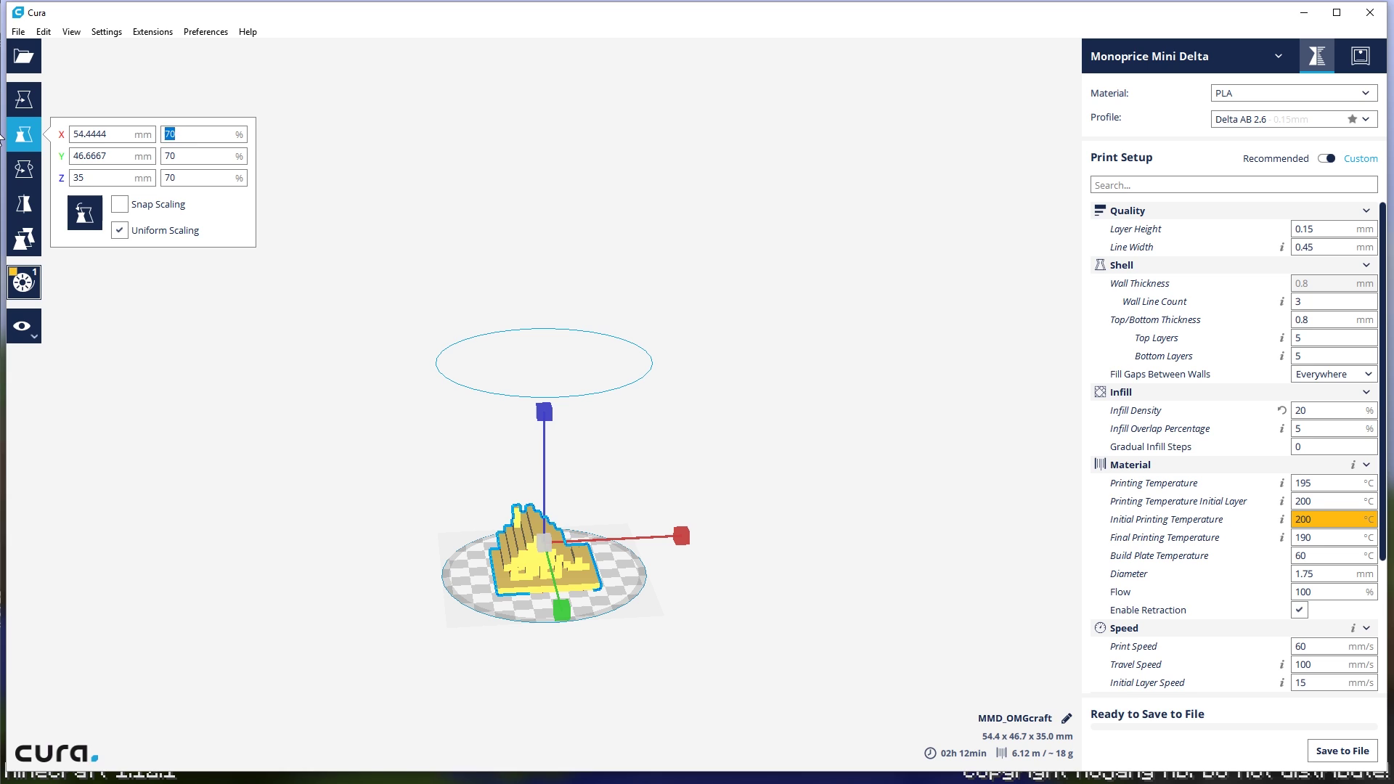
text(80)
key(Return)
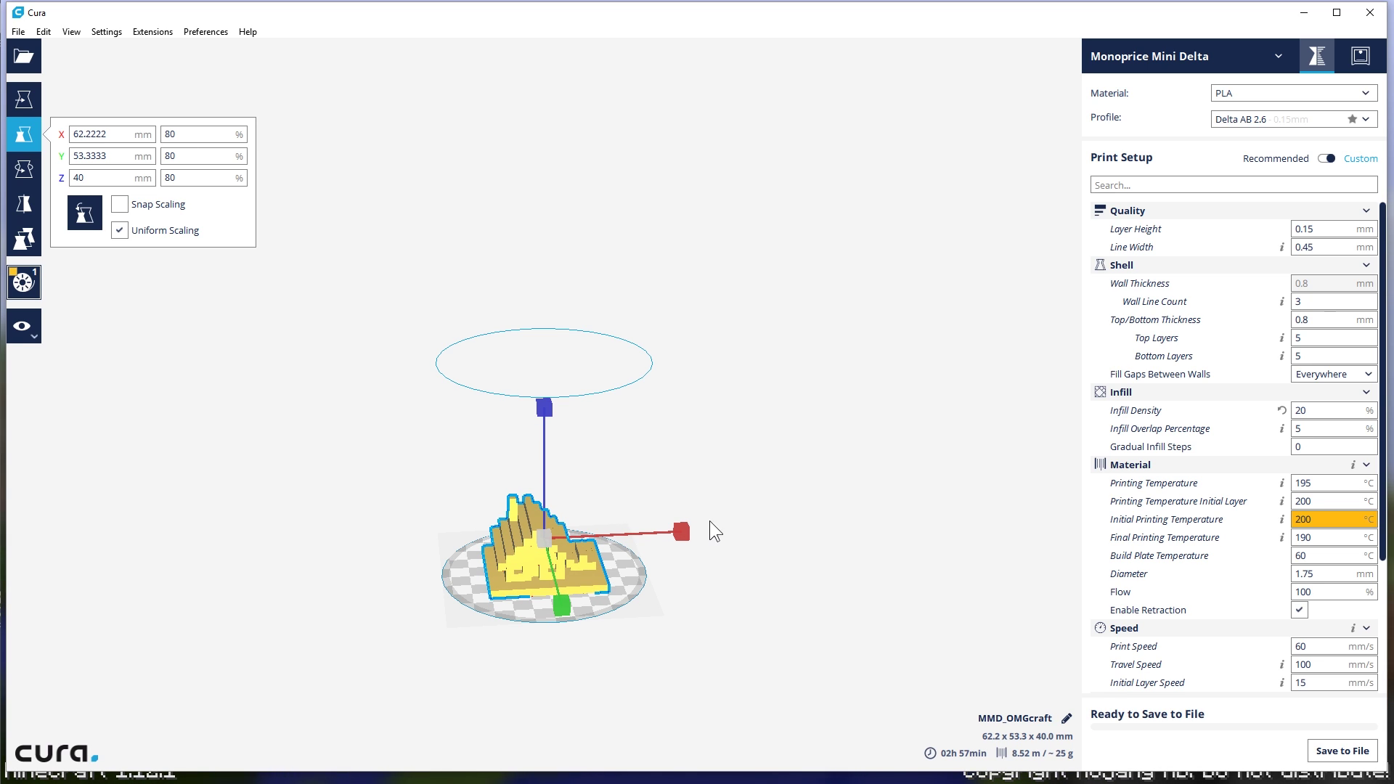
- Switch the view mode to Layers and examine the sliced house's walls, base and stepped roof up close
right_drag(790, 664, 693, 577)
scroll(539, 590, up, 4)
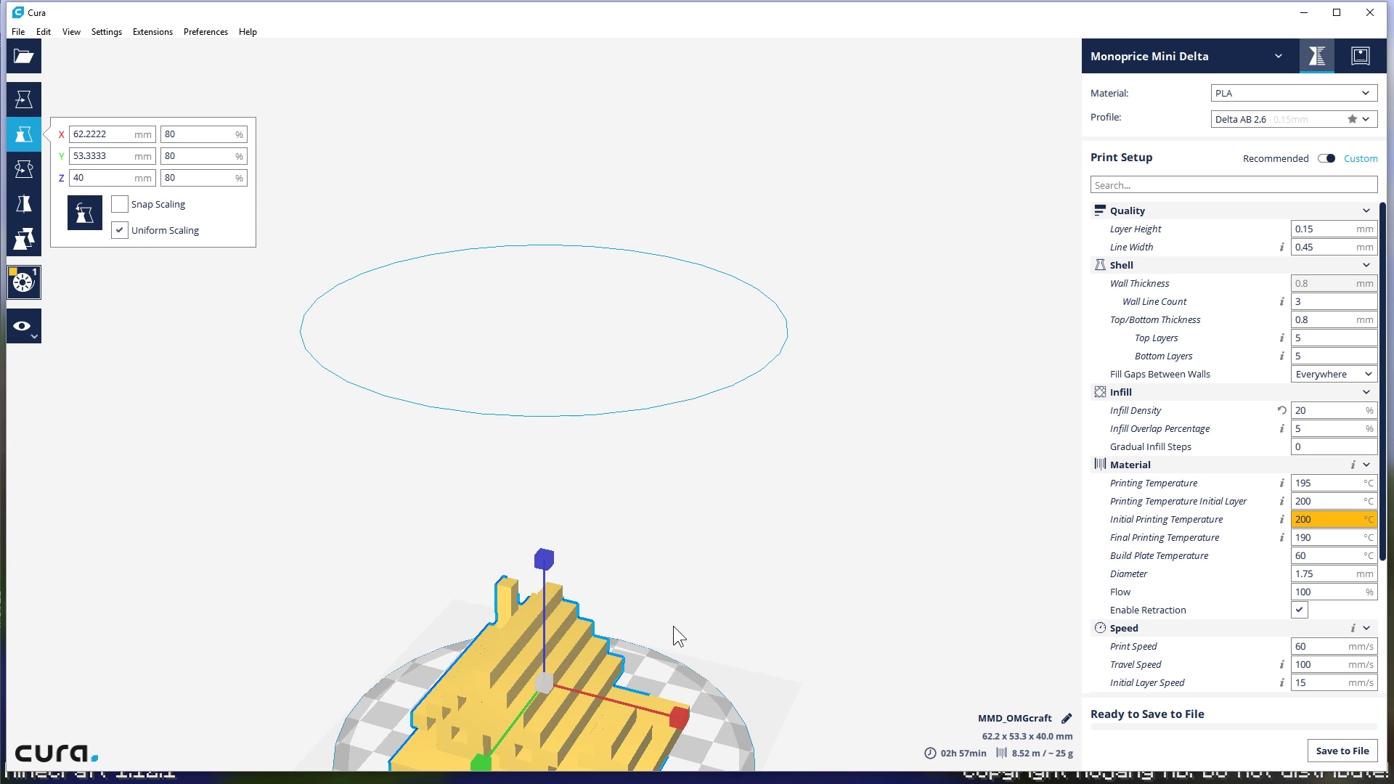
middle_drag(673, 626, 694, 195)
mouse_move(633, 511)
right_down()
mouse_move(634, 475)
mouse_move(694, 342)
mouse_move(536, 407)
mouse_move(346, 420)
mouse_move(274, 463)
mouse_move(124, 467)
mouse_move(311, 473)
mouse_move(488, 443)
mouse_move(585, 545)
mouse_move(578, 576)
mouse_move(730, 551)
mouse_move(812, 508)
mouse_move(526, 538)
mouse_move(482, 520)
mouse_move(619, 529)
right_up()
click(23, 327)
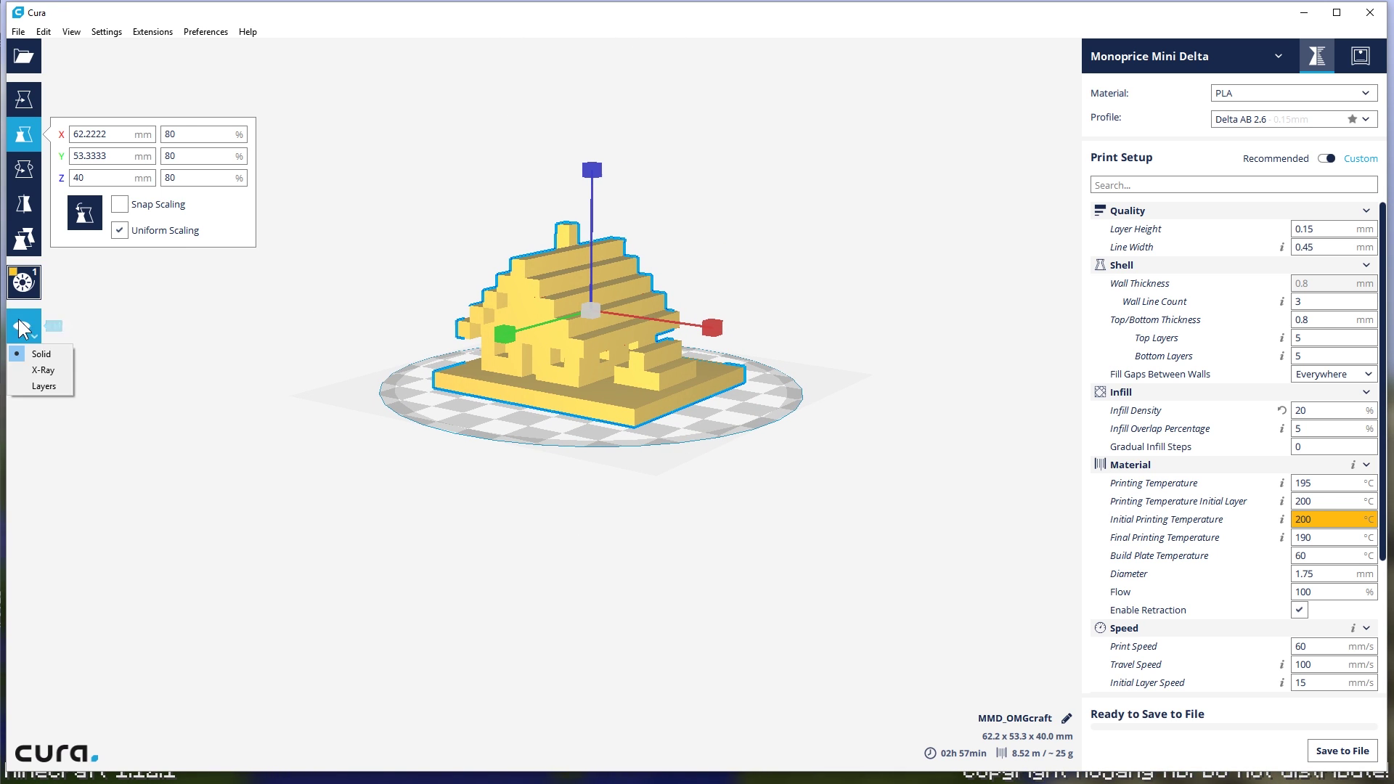
click(45, 387)
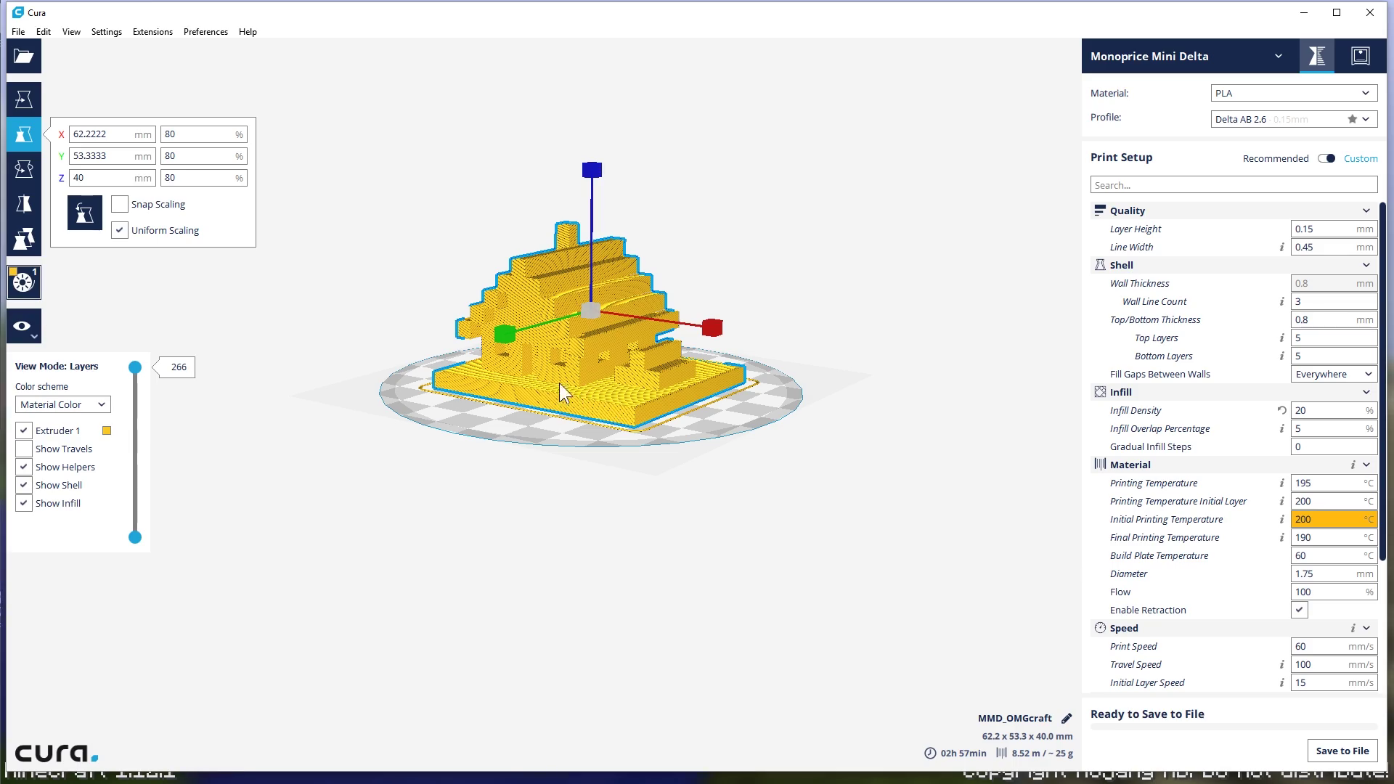
scroll(585, 327, up, 10)
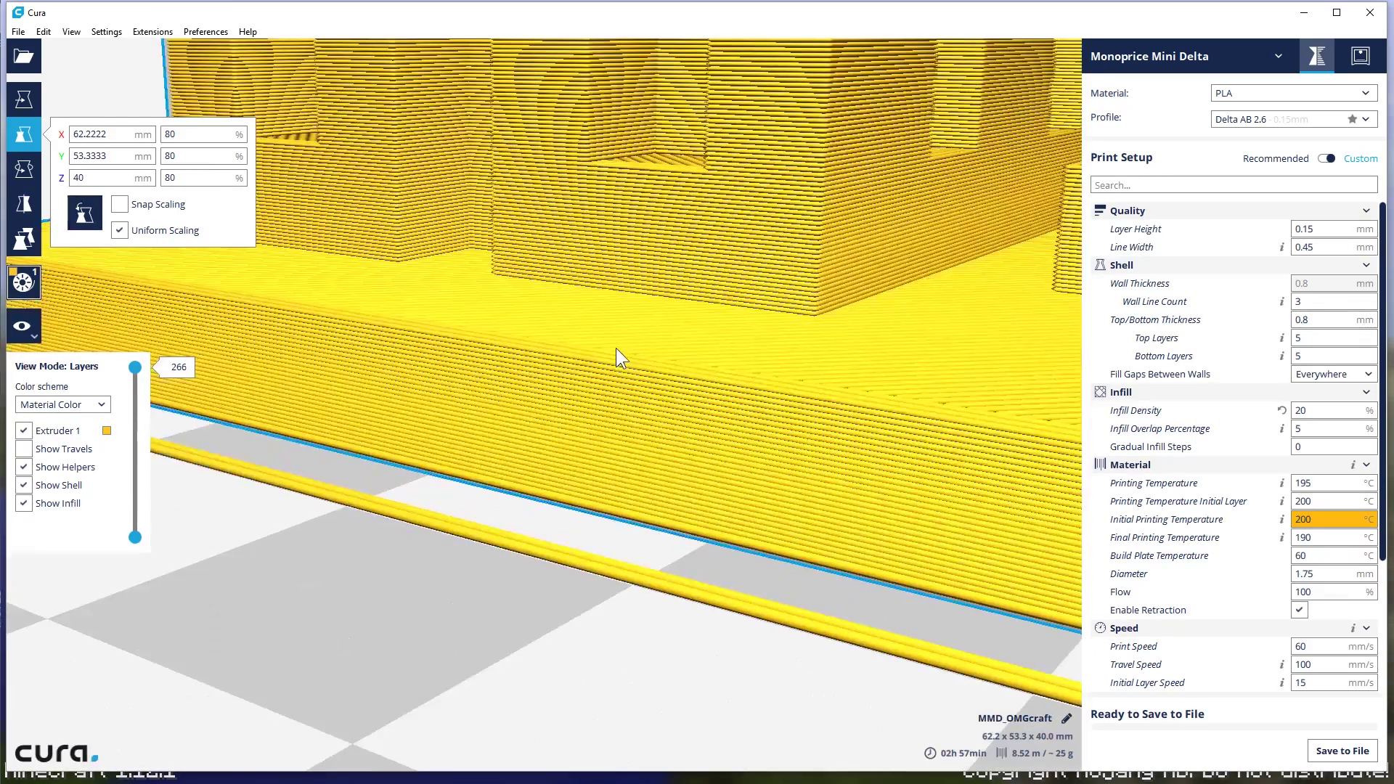
mouse_move(582, 182)
right_down()
mouse_move(586, 262)
mouse_move(607, 182)
right_up()
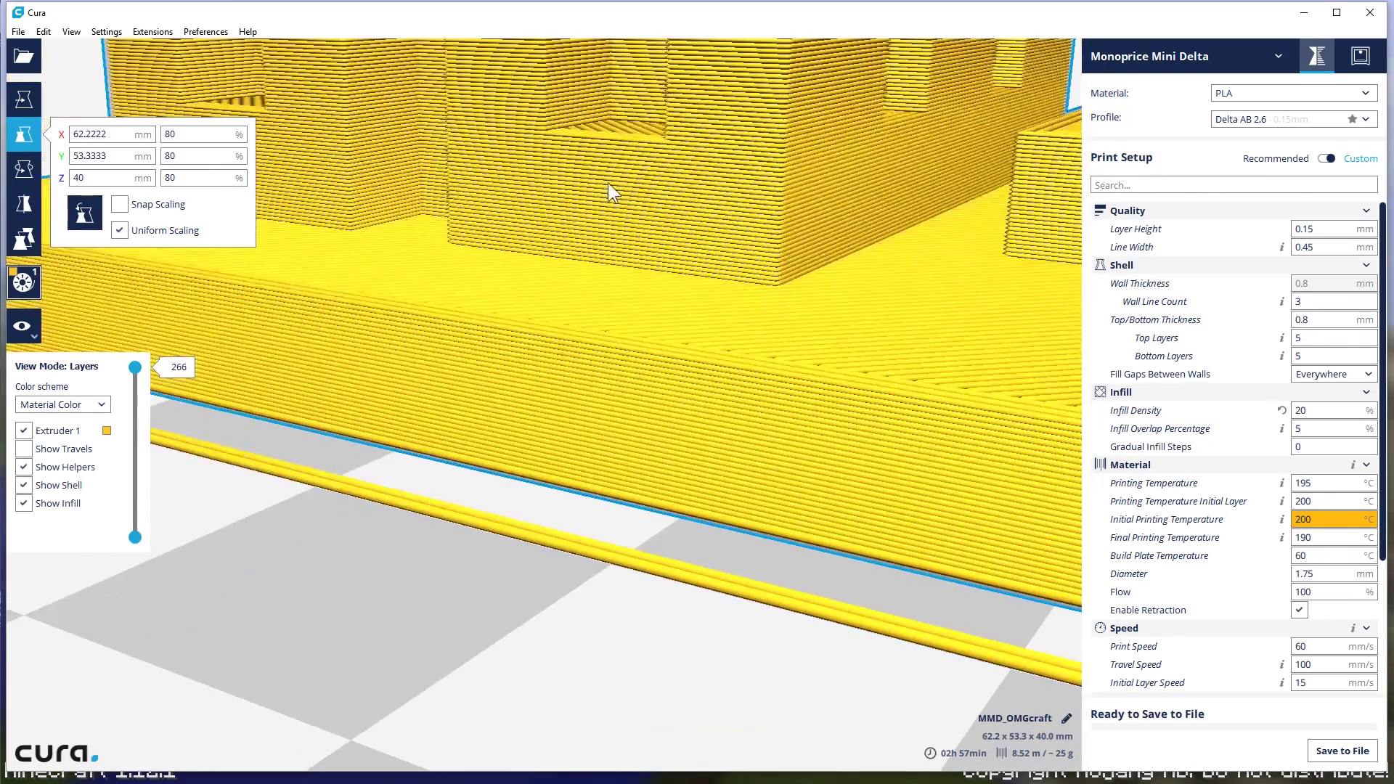
middle_drag(608, 182, 610, 313)
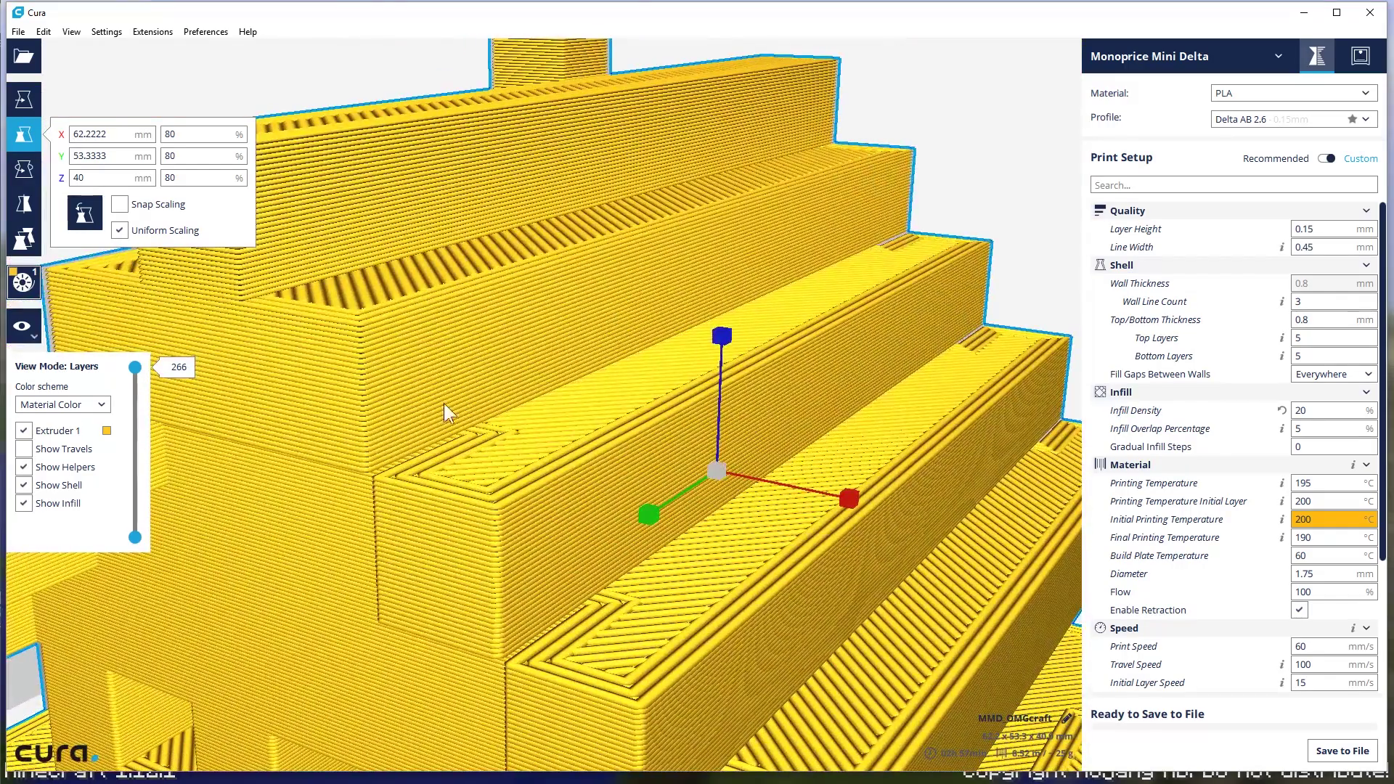
- Lower the displayed layer range to layer 101 and on to layer 19 to examine the infill inside the house and base
drag(136, 368, 135, 461)
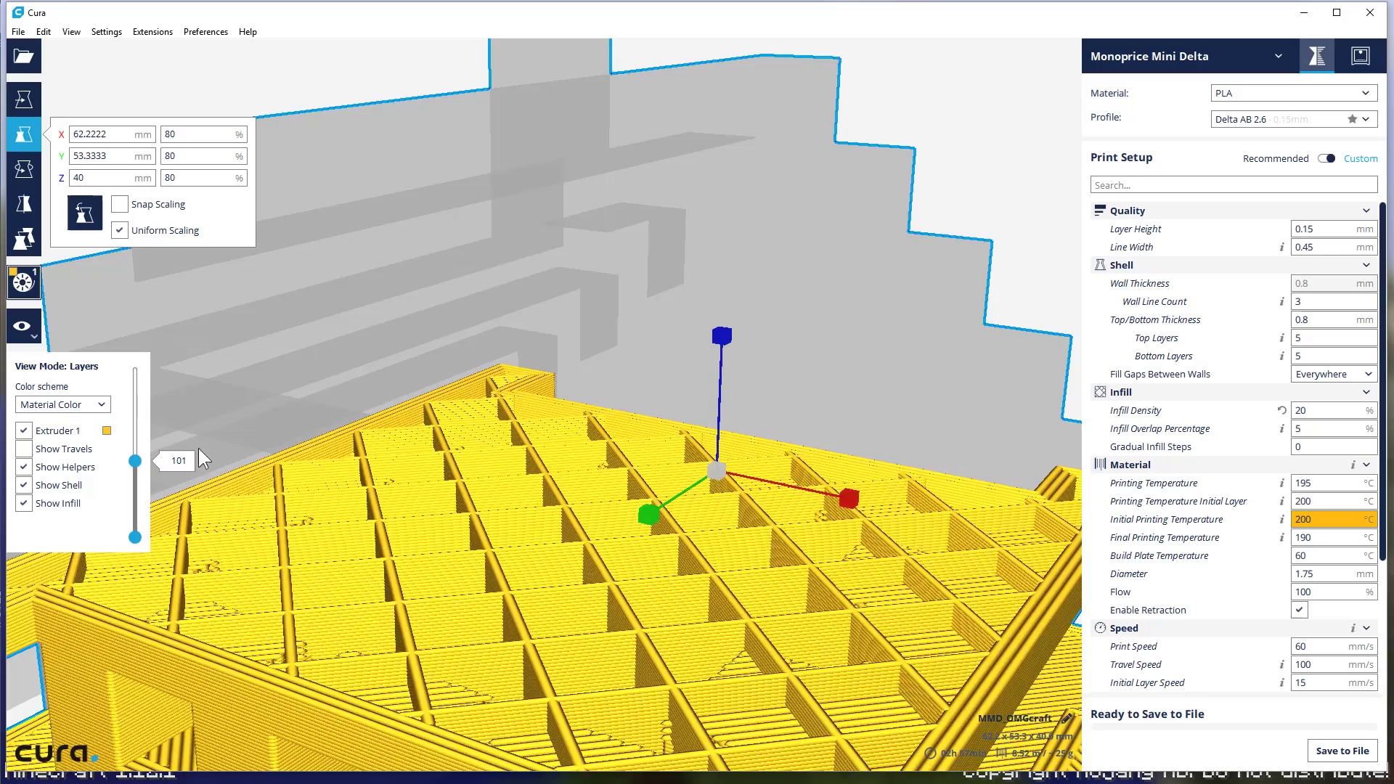
scroll(528, 442, down, 3)
scroll(610, 459, down, 3)
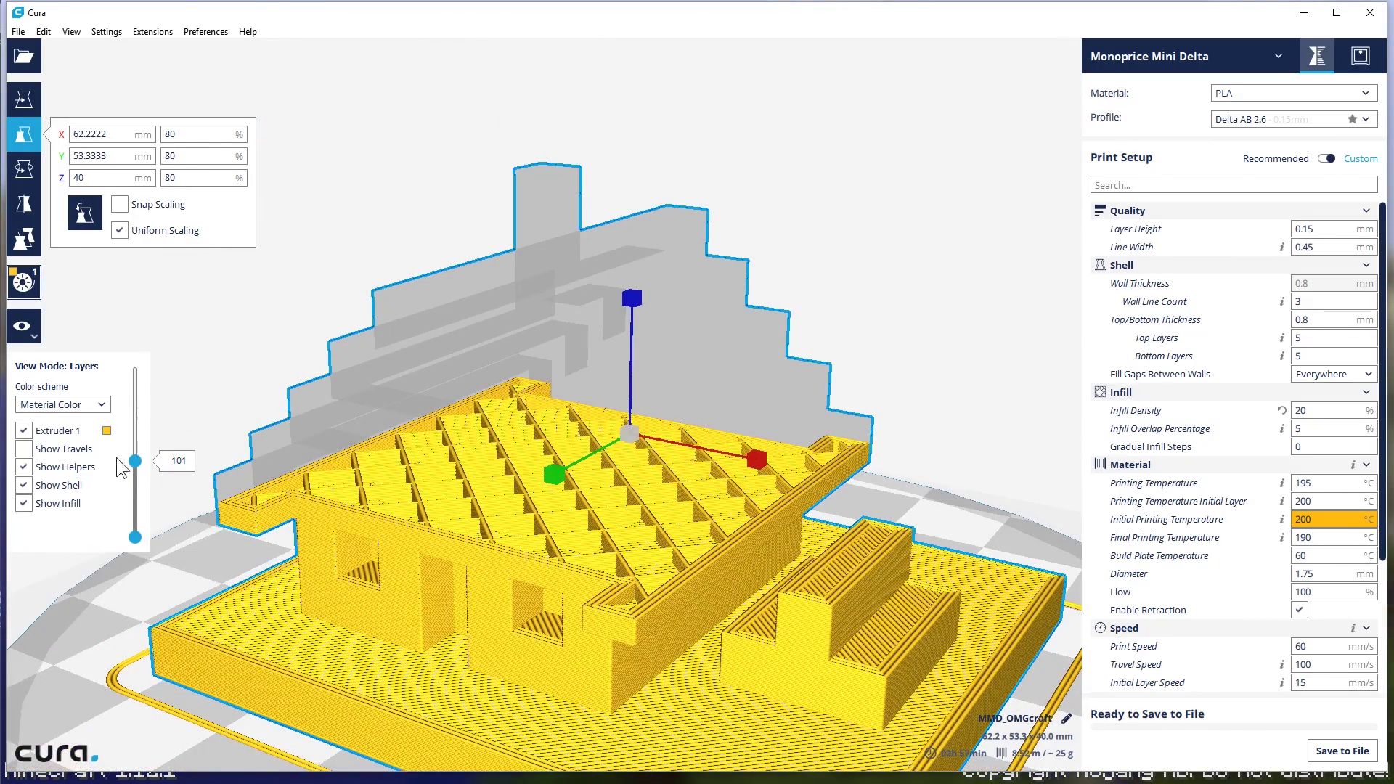
drag(135, 460, 138, 508)
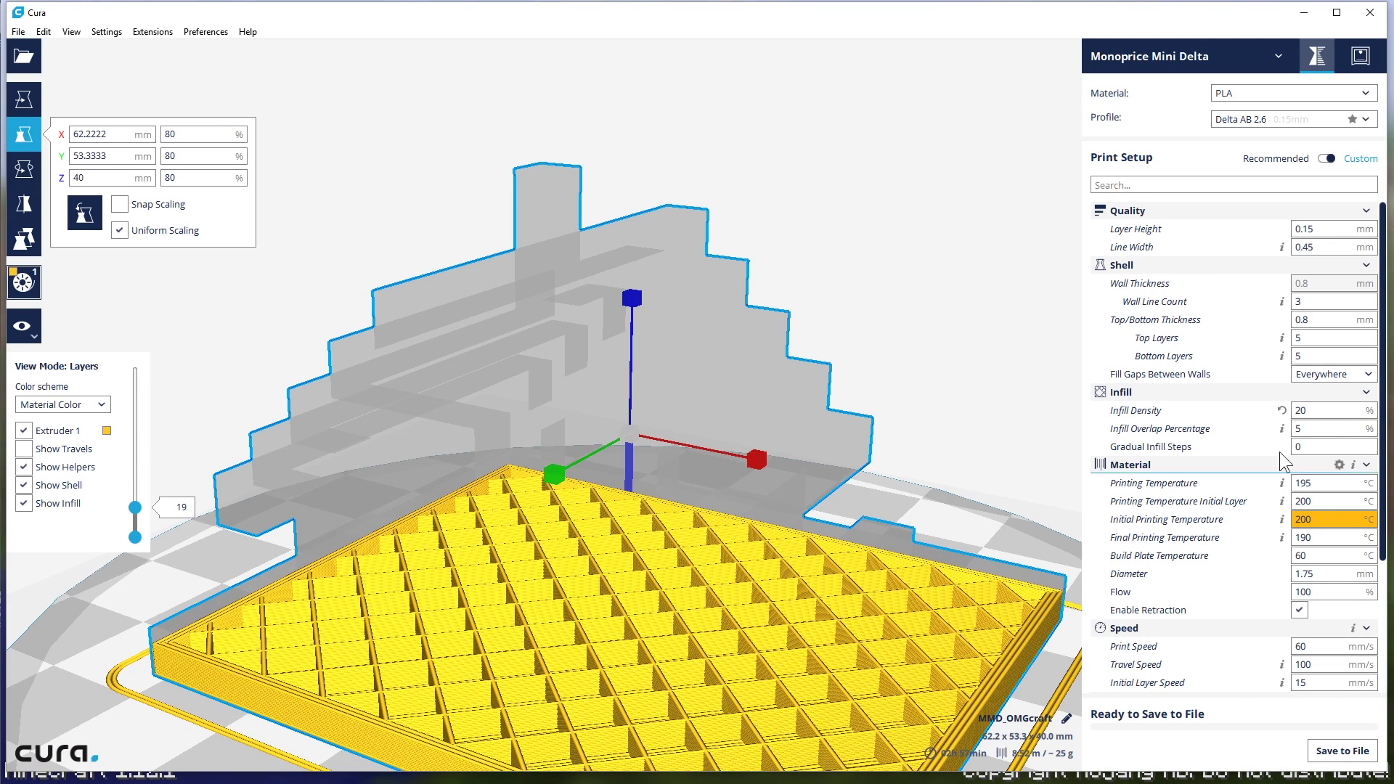
- Try an infill density of 0% and preview the hollow interior up to layer 93
drag(1335, 414, 1235, 415)
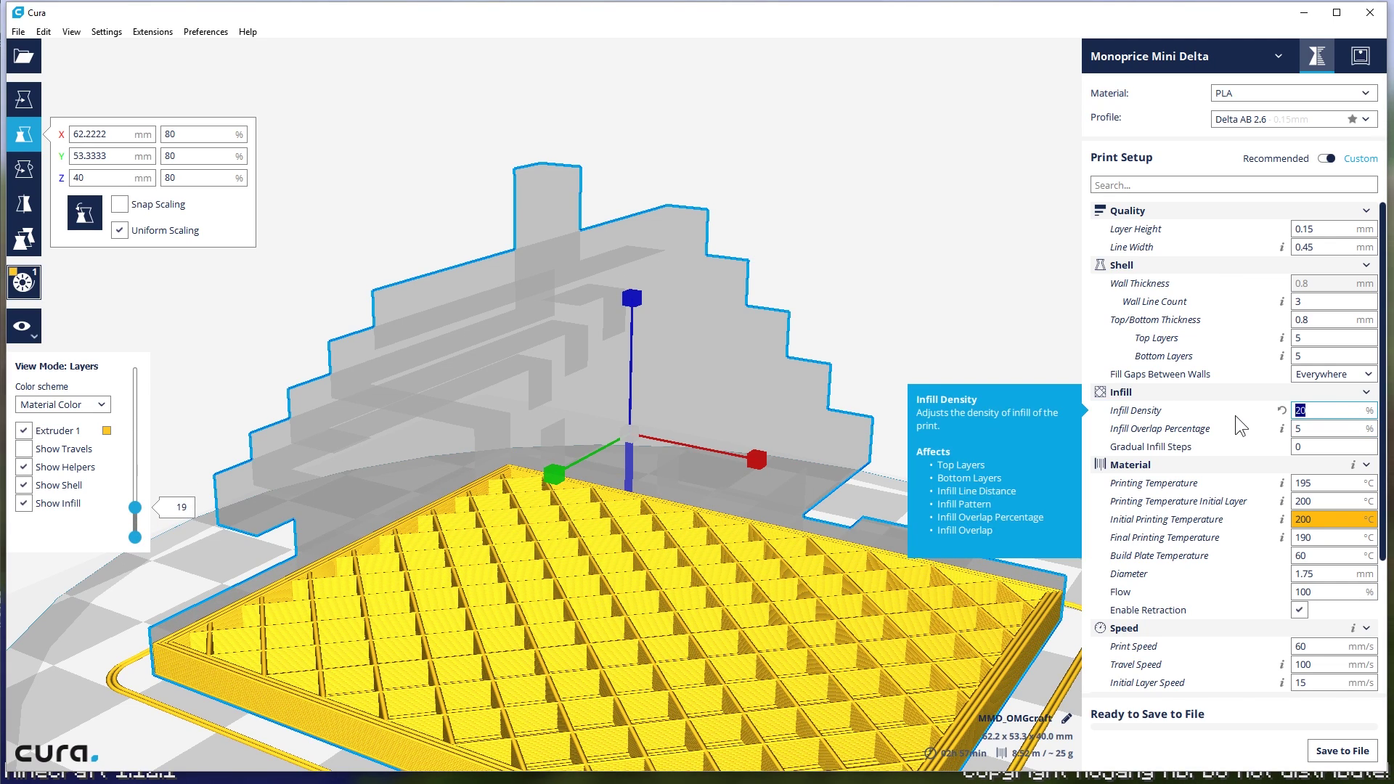
text(0)
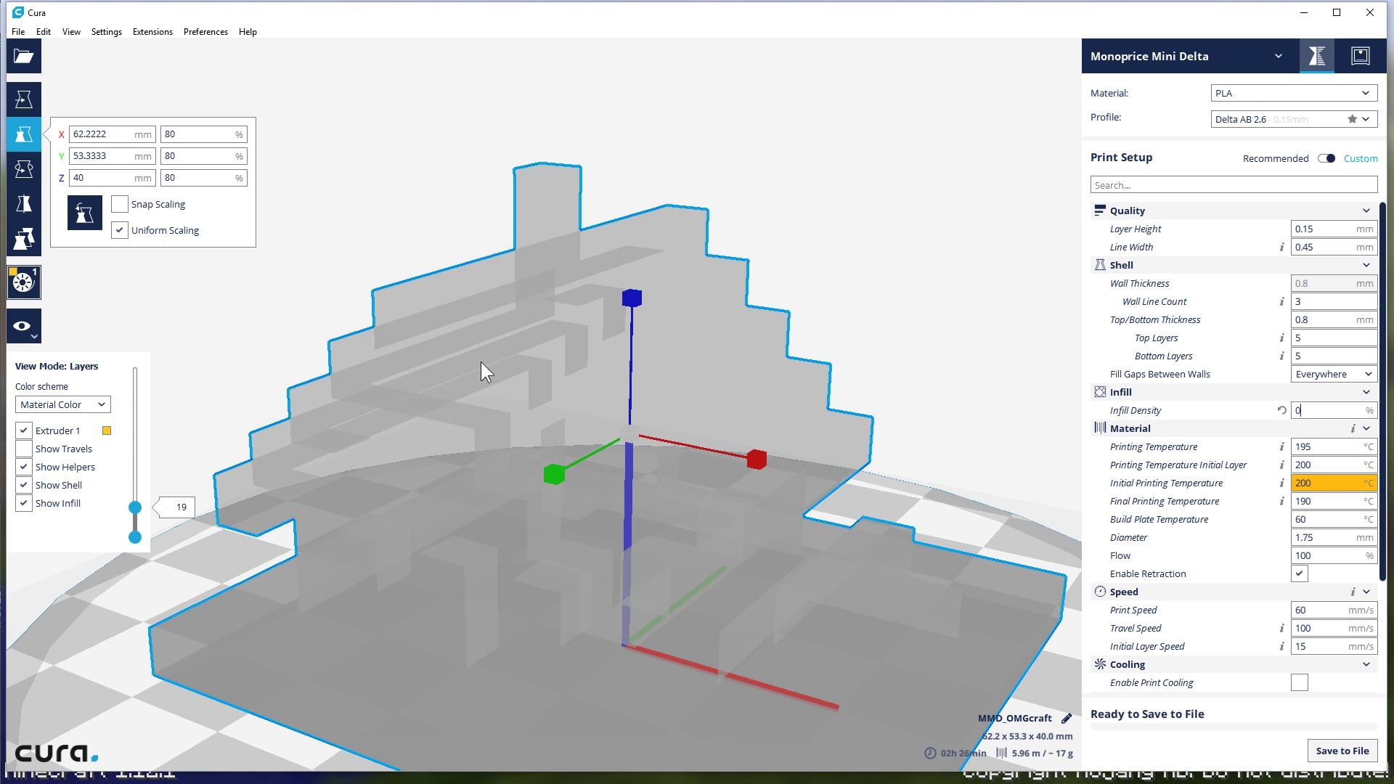
drag(135, 509, 138, 465)
- Try an infill density of 10% and preview the sparser infill up to layer 41
drag(1307, 411, 1247, 408)
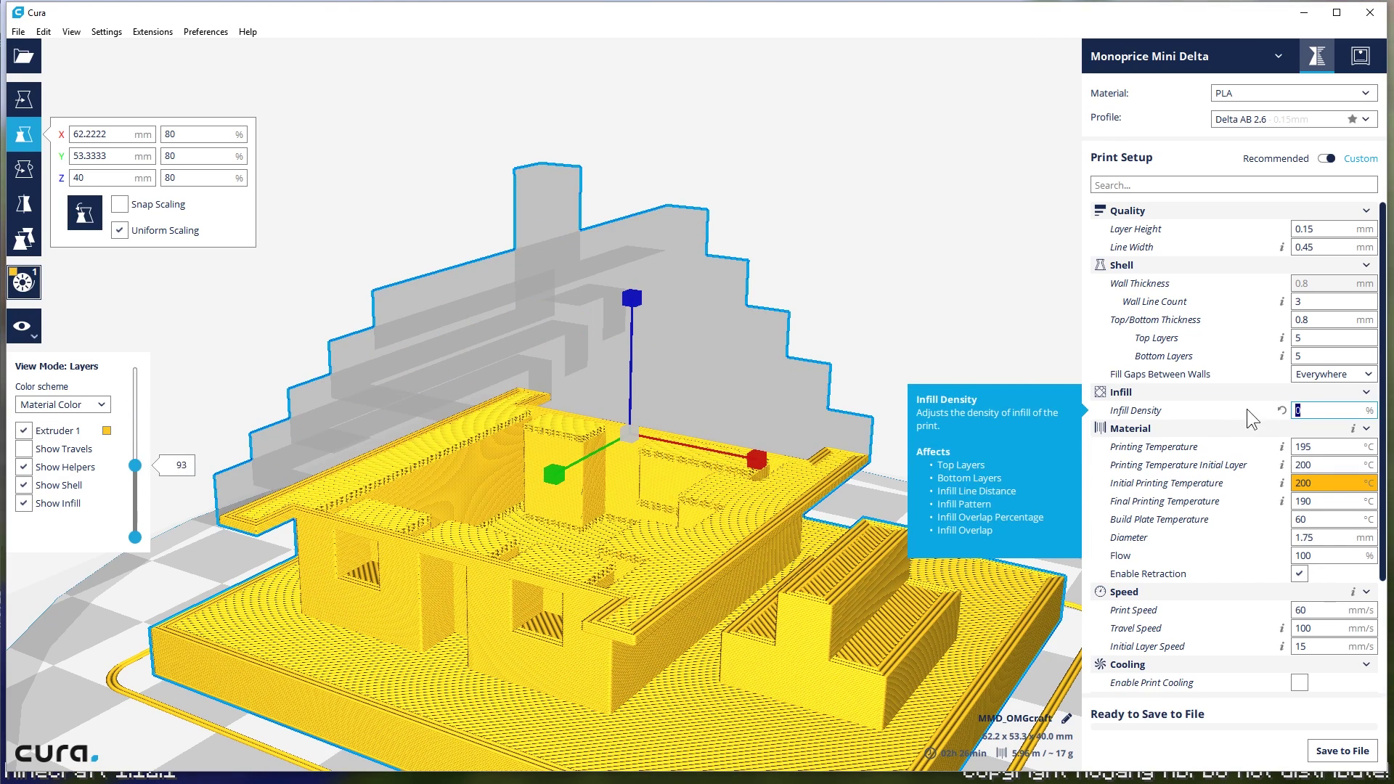
text(10)
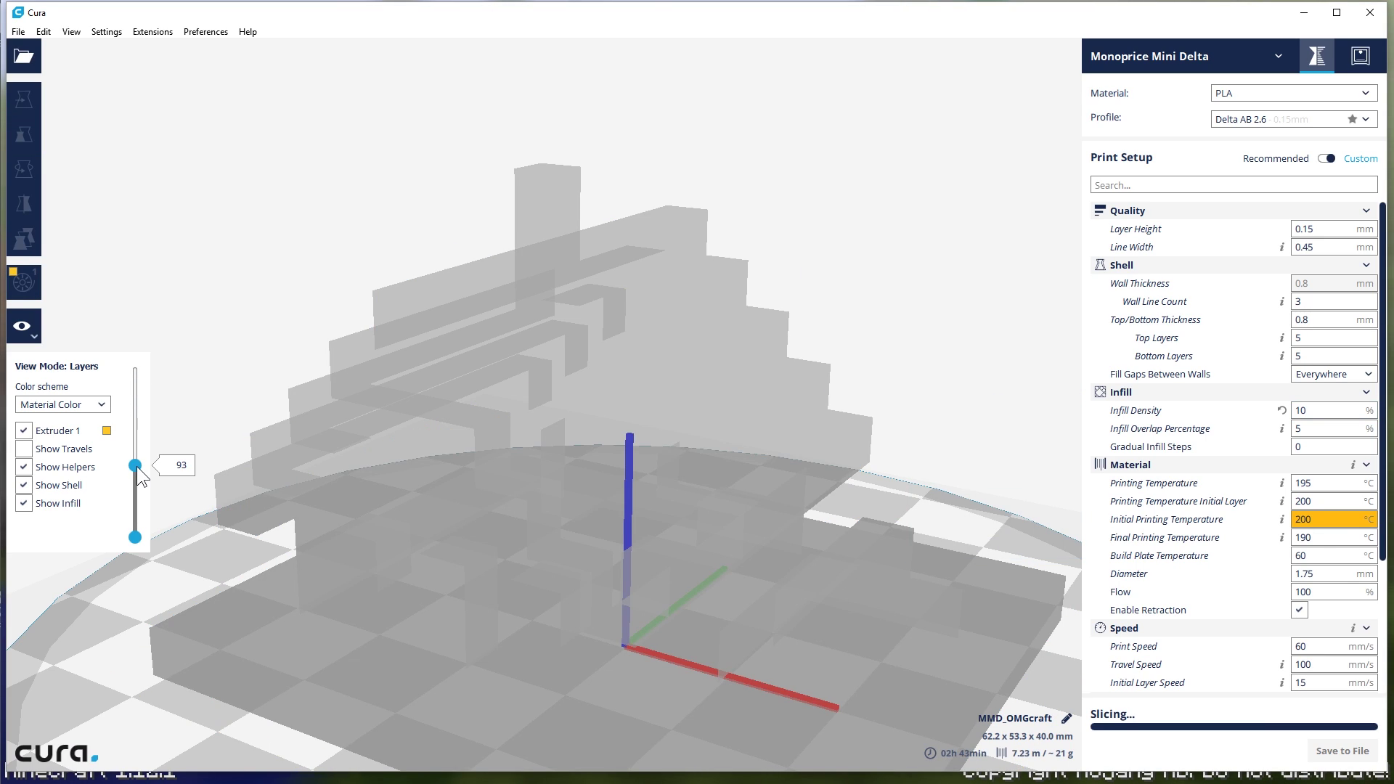
drag(135, 472, 134, 504)
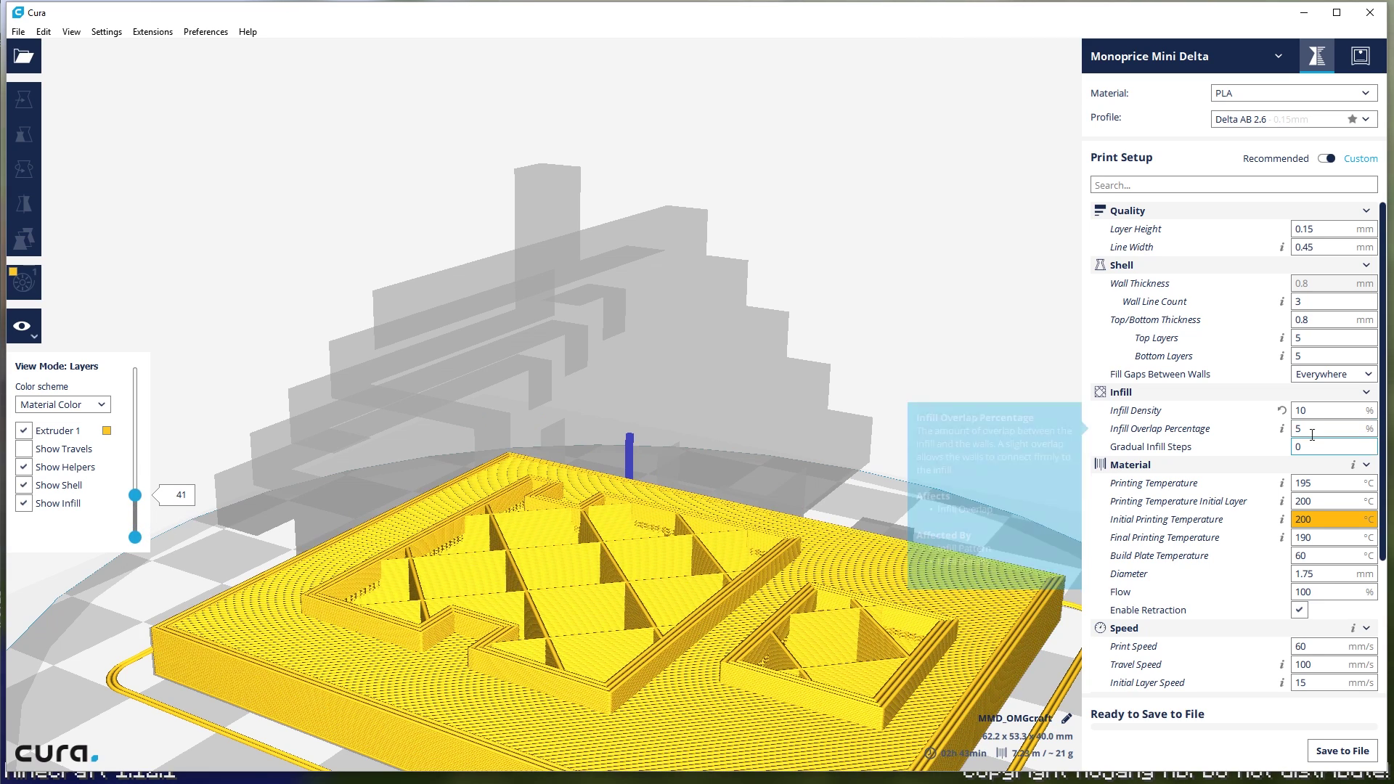
- Set the infill density to 20% and raise the layer preview to the full 266 layers
drag(1318, 410, 1124, 401)
text(20)
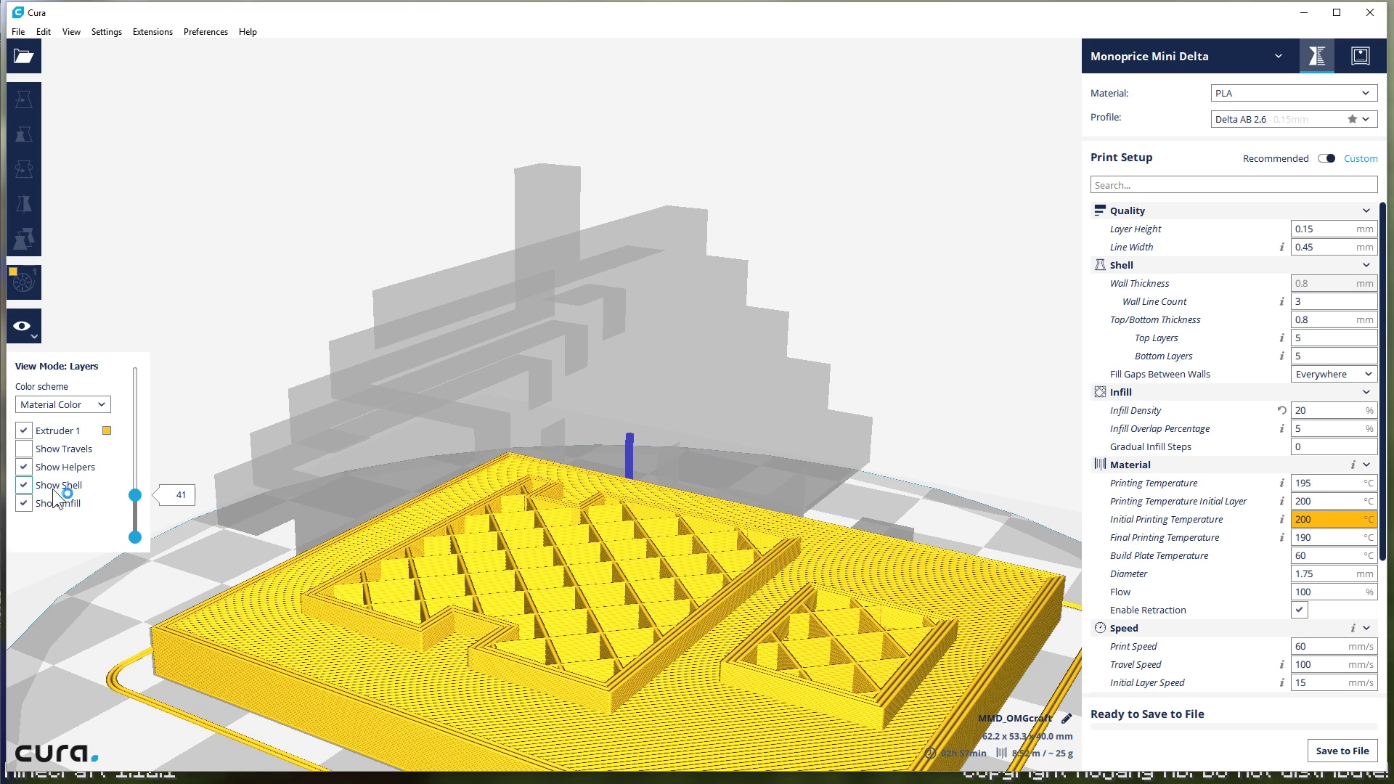
drag(135, 495, 174, 368)
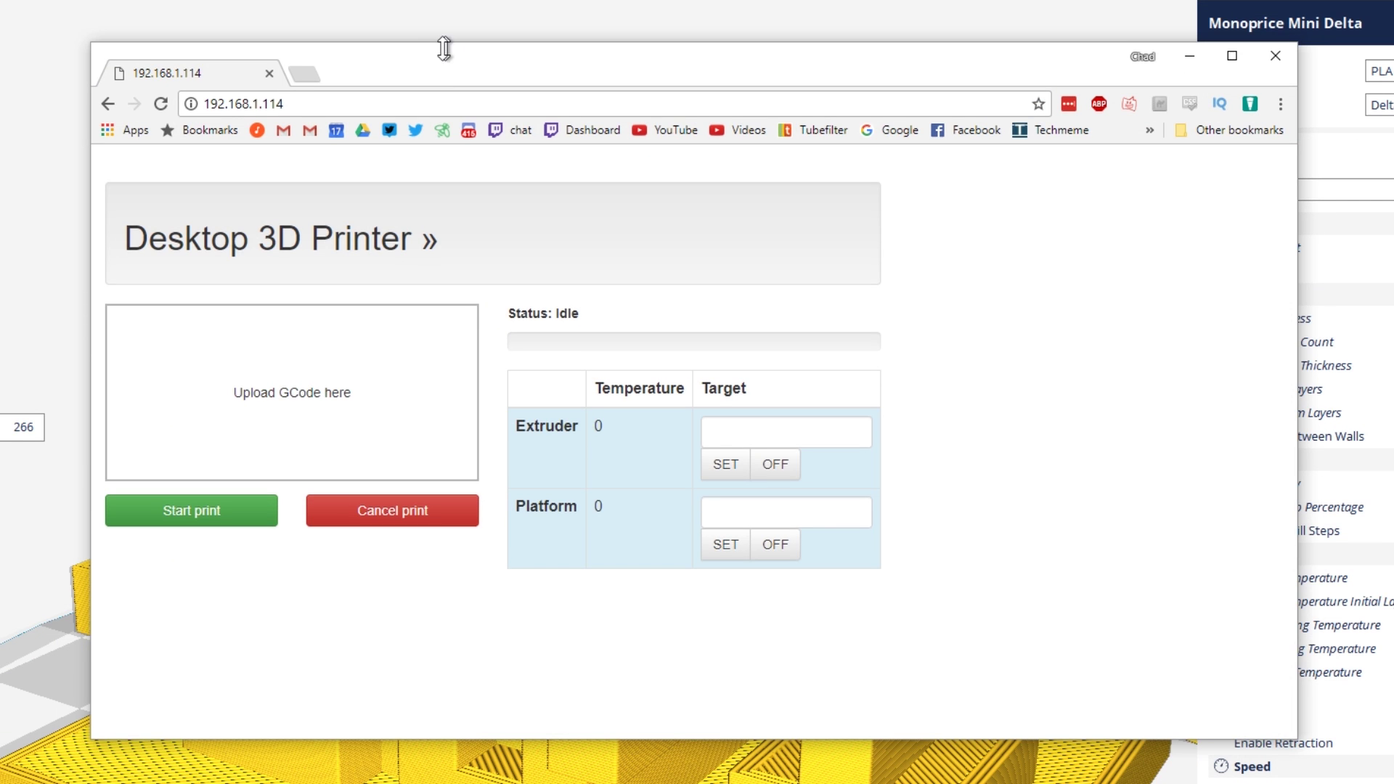
- Switch to the printer's web page in the browser and upload the sliced MMD_OMGcraft G-code file
drag(455, 60, 392, 57)
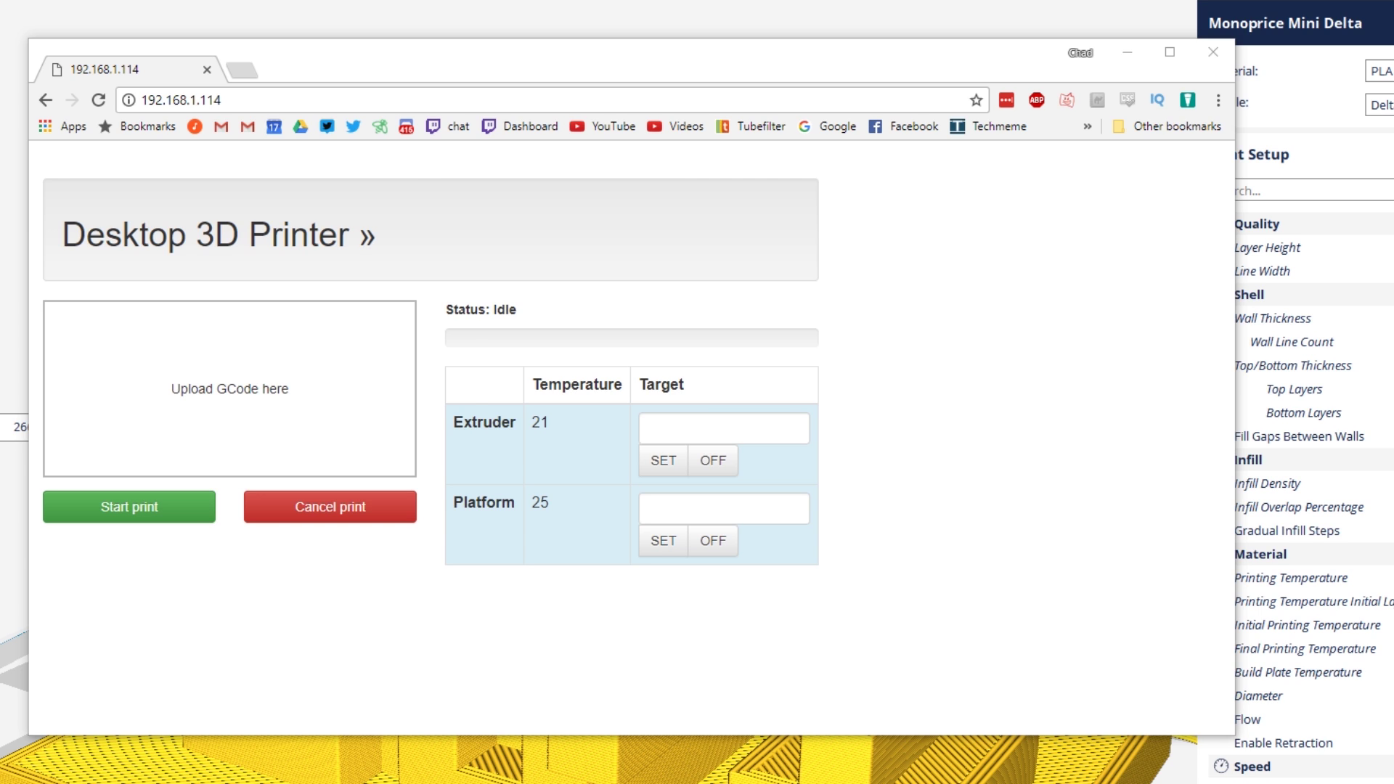
drag(905, 380, 208, 396)
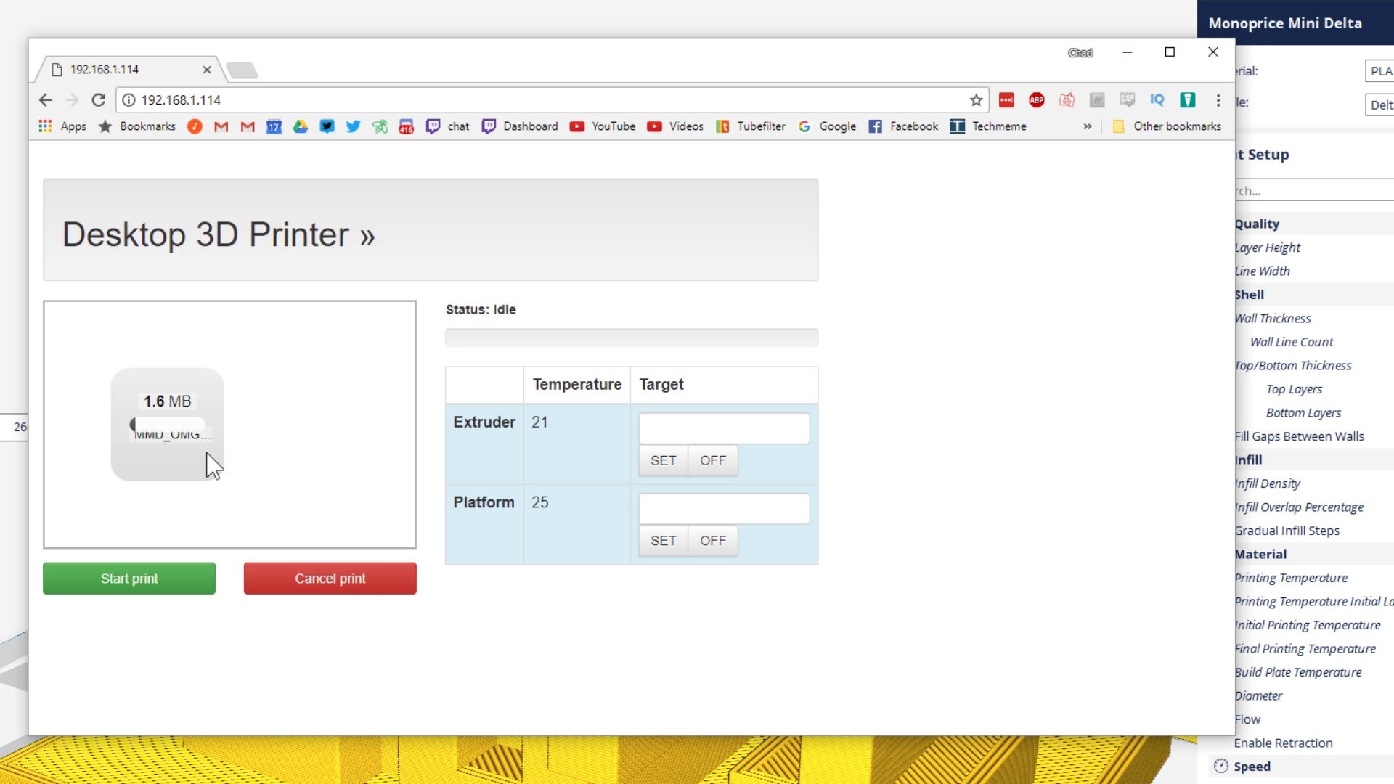